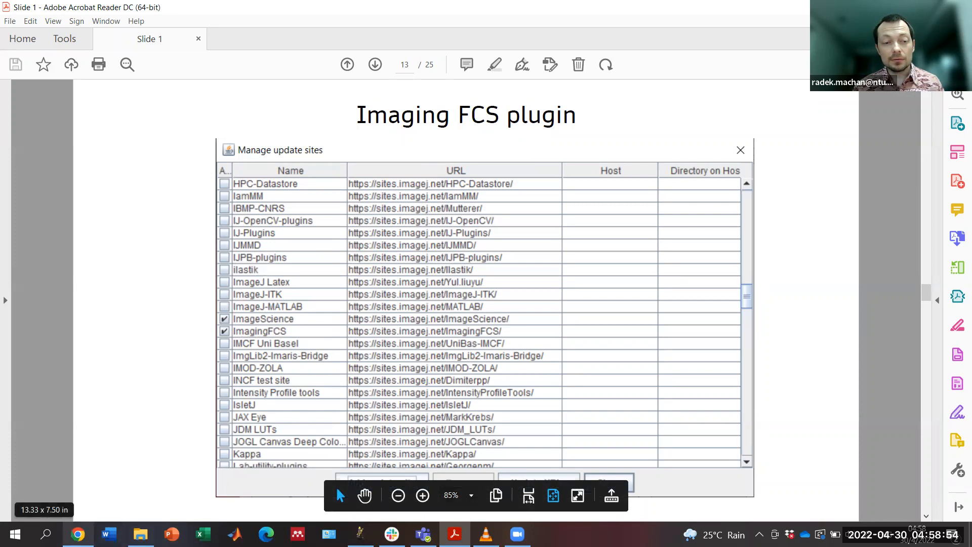
Switch to Chrome and open the Imaging FCS - ImageJ software page on the Biophysical Fluorescence Laboratory website
mouse_move(78, 534)
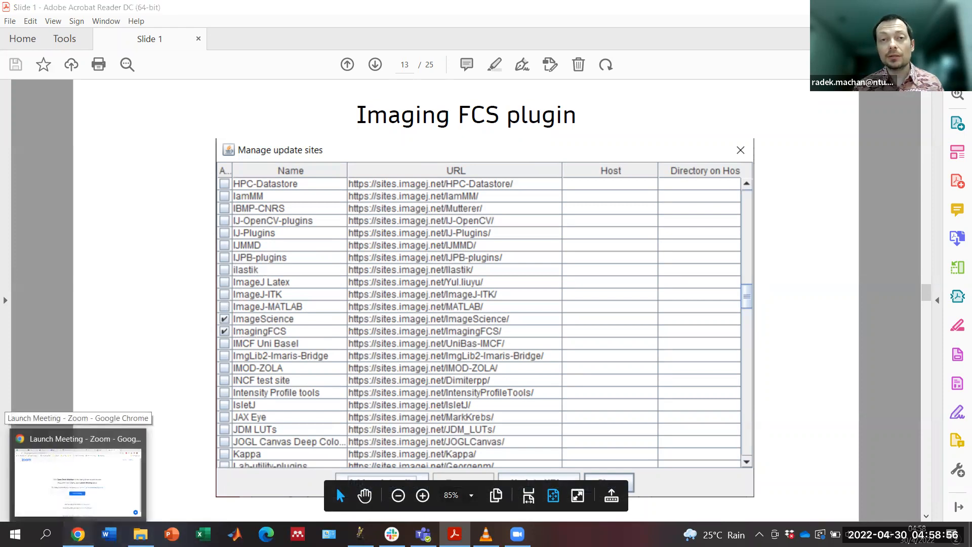
left_click(79, 481)
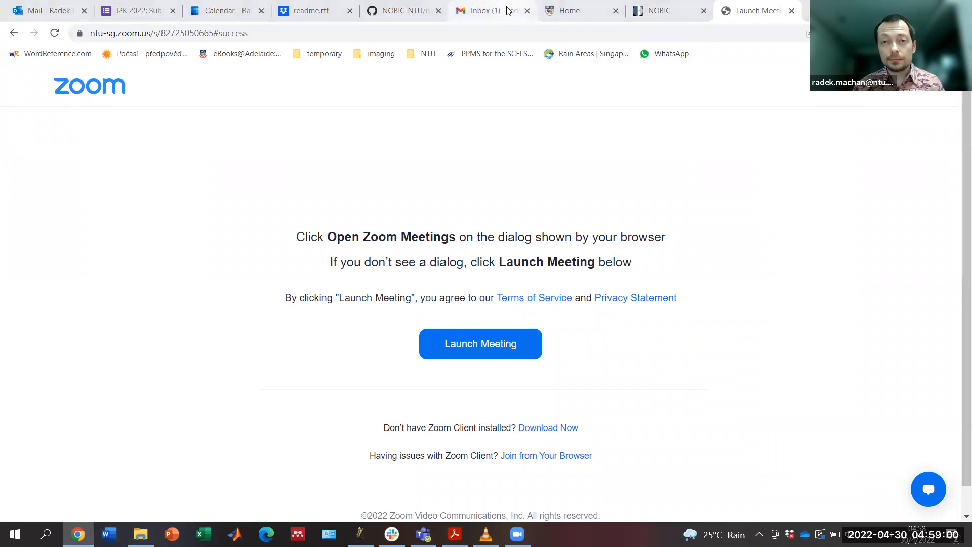
left_click(570, 10)
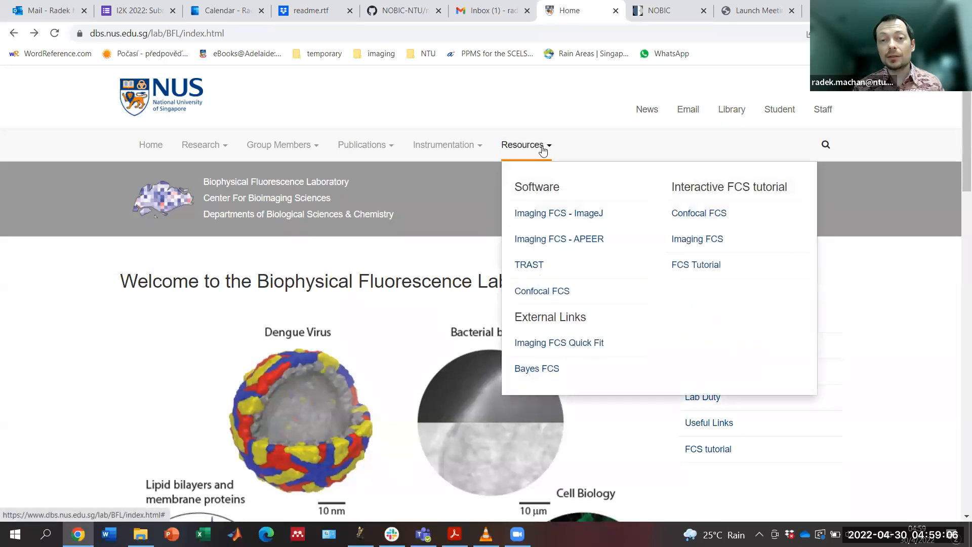
left_click(527, 140)
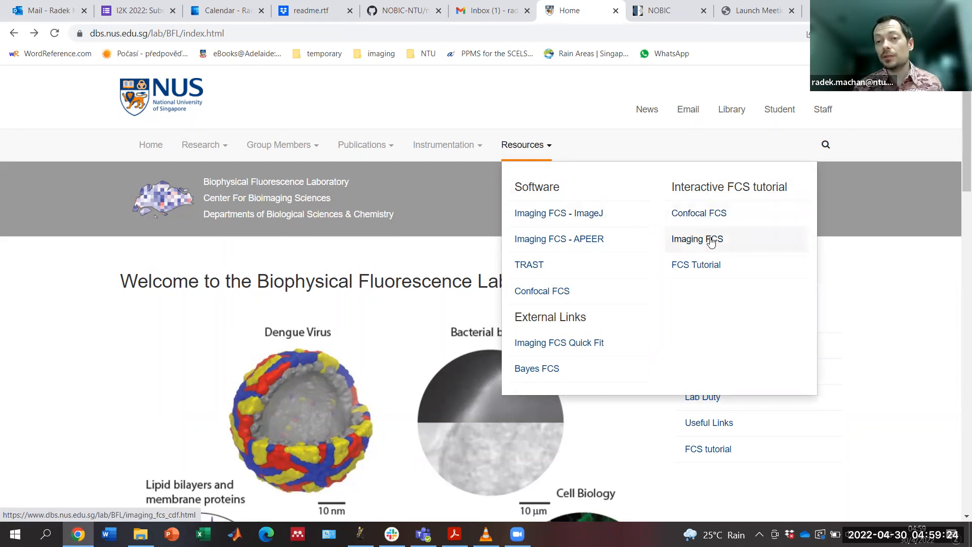
left_click(599, 220)
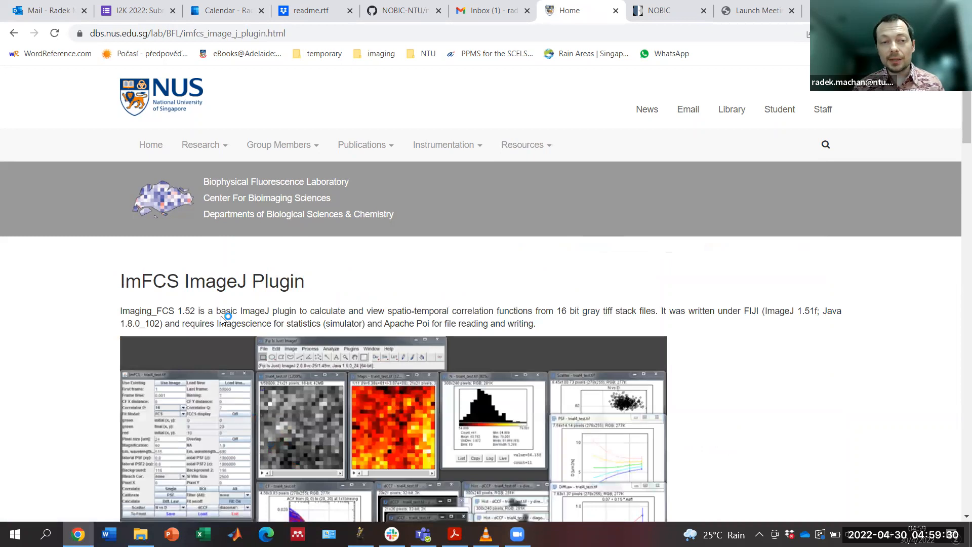
Read through the ImFCS ImageJ Plugin page, examining its installation options, required files, SCIFIO note and example file
scroll(219, 312, "down", 1)
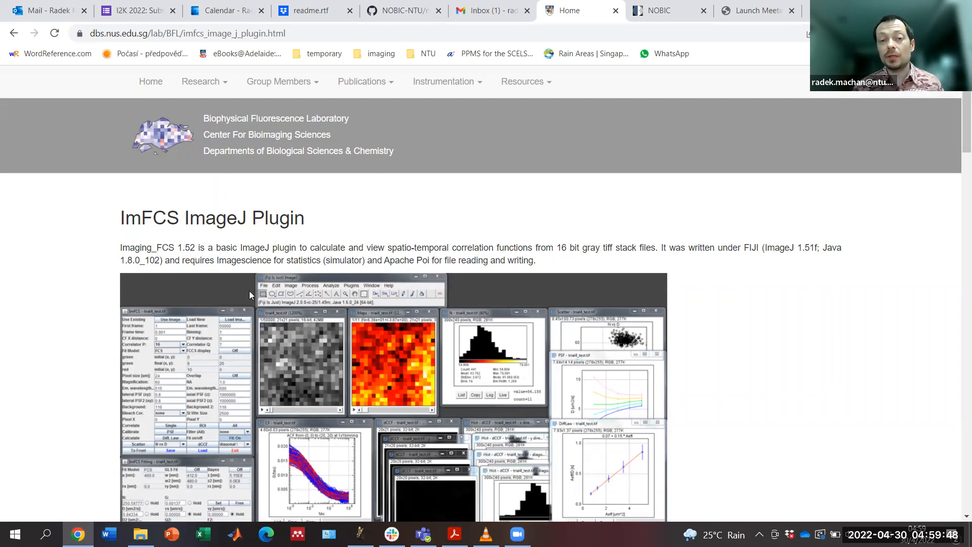
scroll(323, 334, "down", 5)
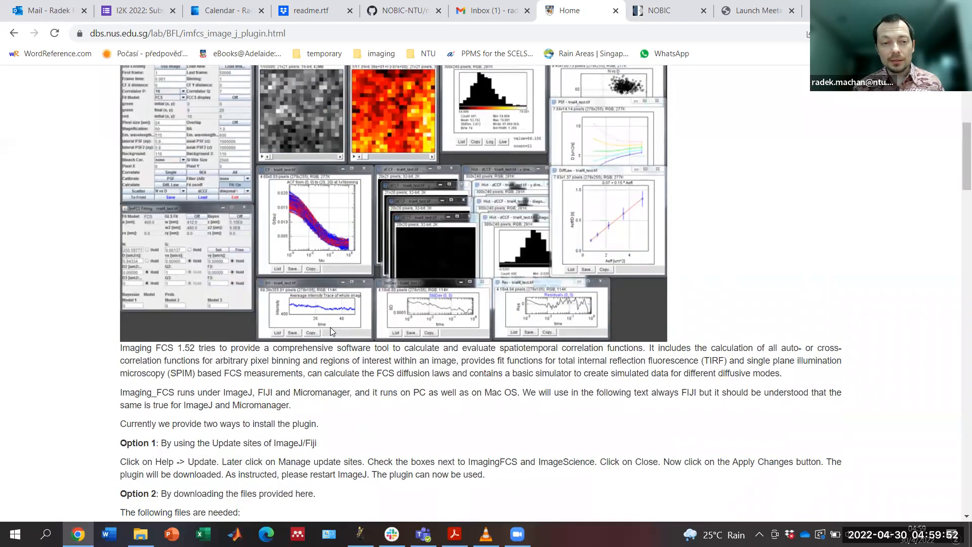
scroll(330, 328, "down", 6)
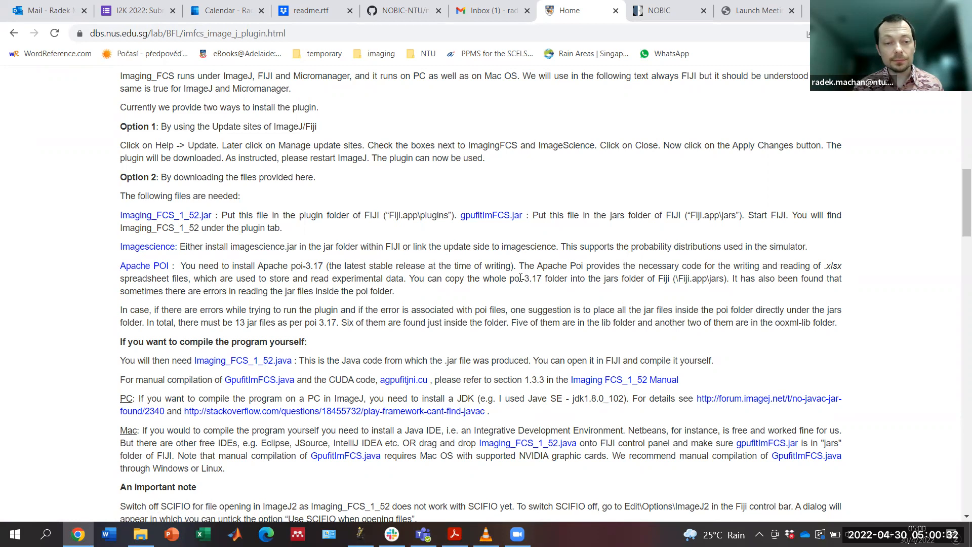
scroll(521, 281, "down", 1)
scroll(522, 283, "down", 1)
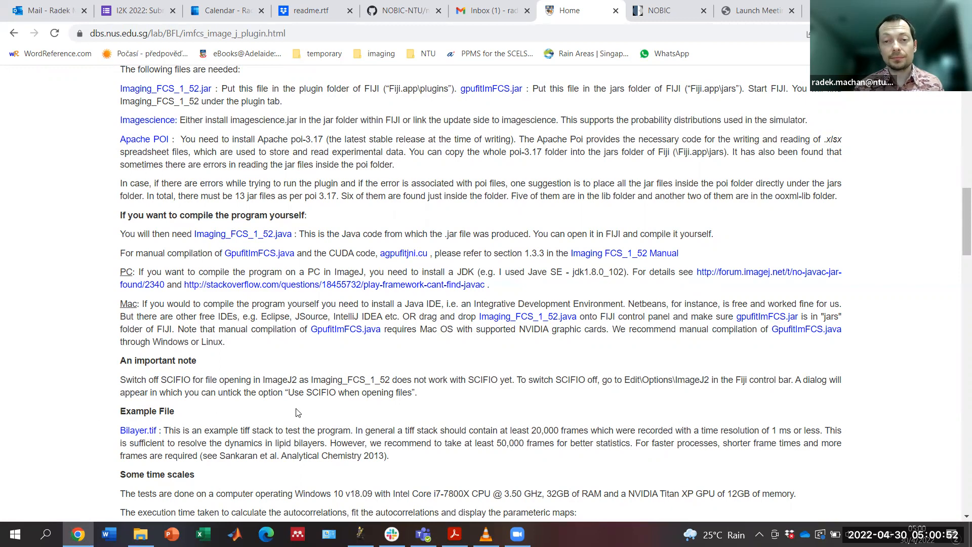
scroll(310, 412, "up", 3)
scroll(311, 413, "up", 8)
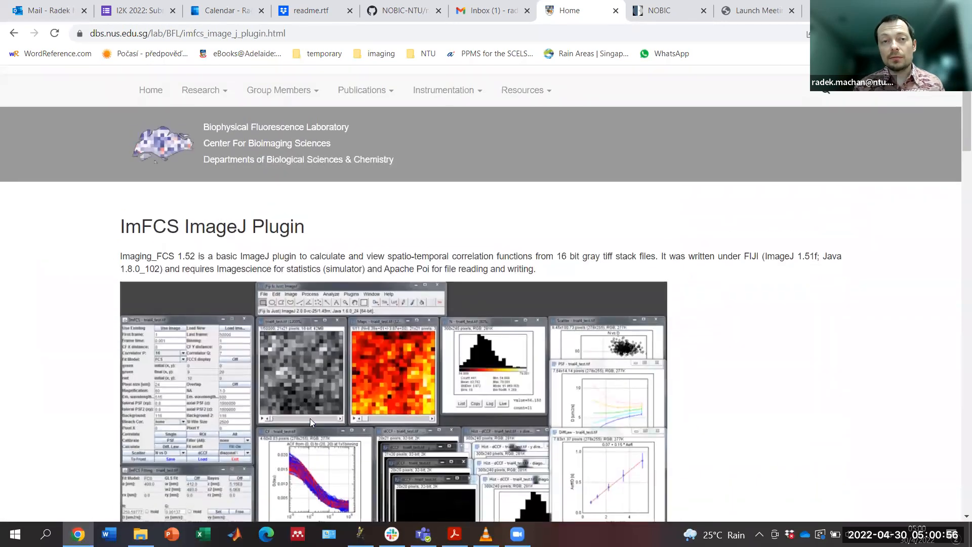
scroll(310, 418, "up", 2)
mouse_move(362, 155)
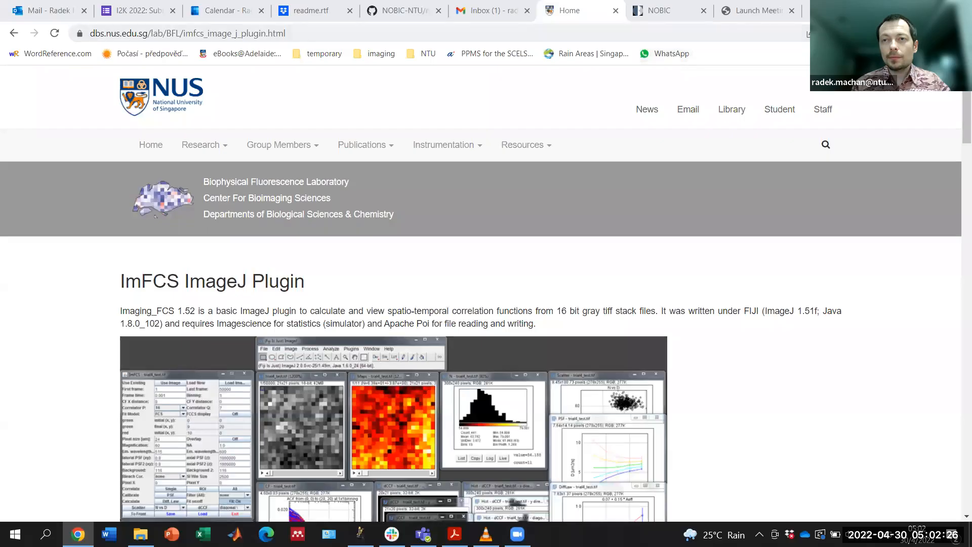
Switch to Fiji, launch the Imaging FCS 1 60 plugin and move its Log window clear of the main toolbar
left_click(899, 9)
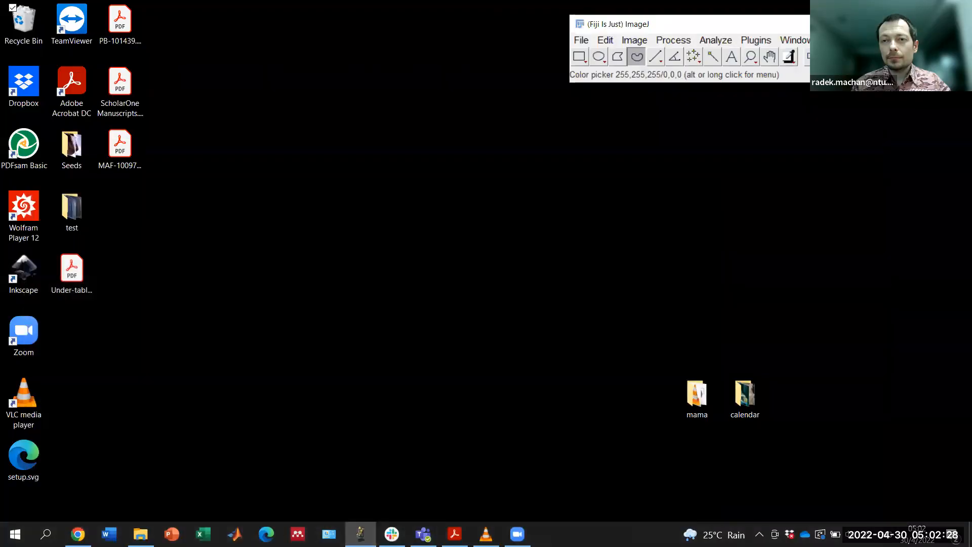
left_click(762, 43)
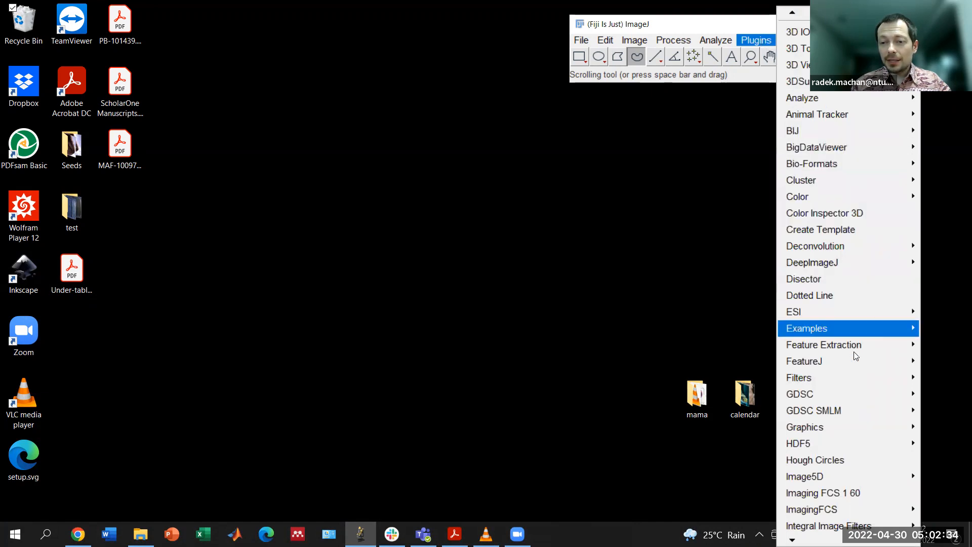
left_click(855, 493)
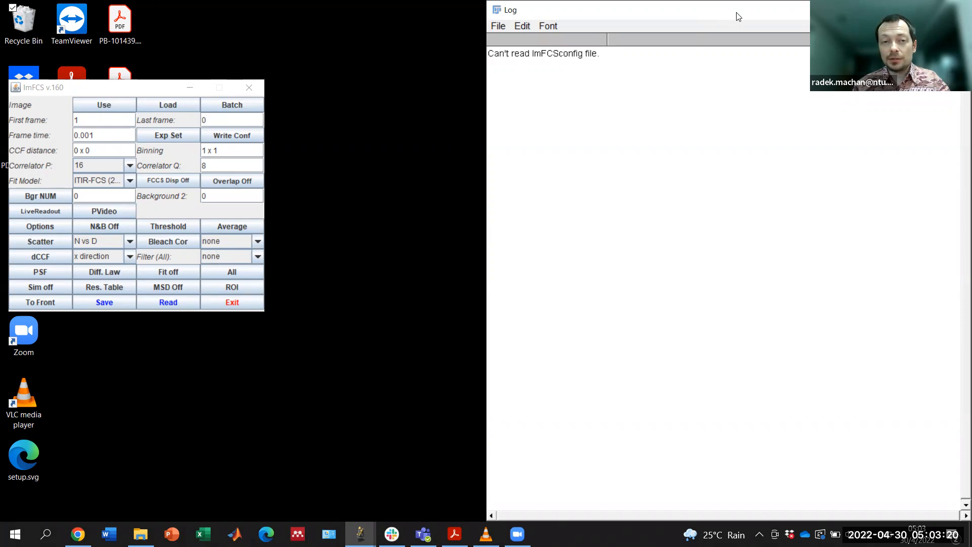
left_click_drag(738, 17, 549, 142)
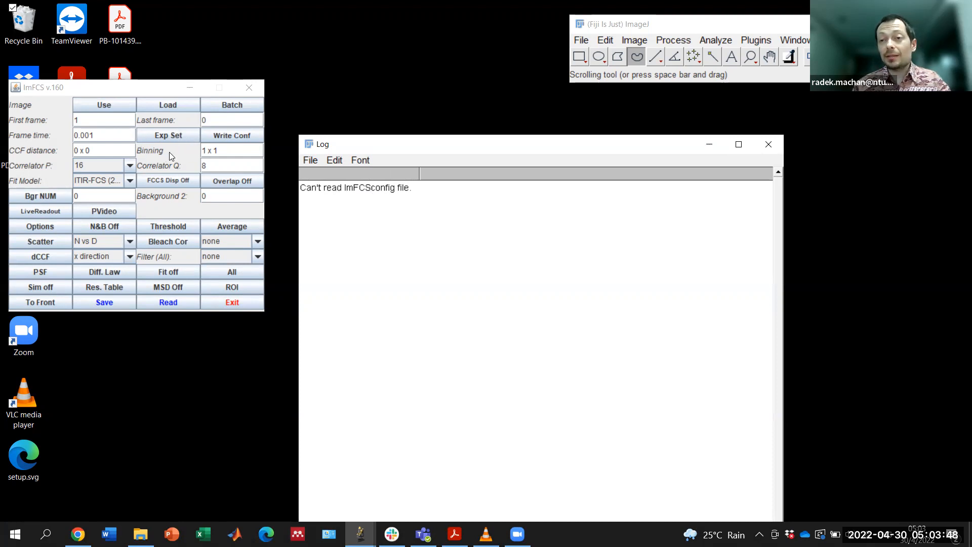
Set the first emission wavelength λ₁ to 532 nm in the experimental settings and write the values to the configuration file
left_click(180, 134)
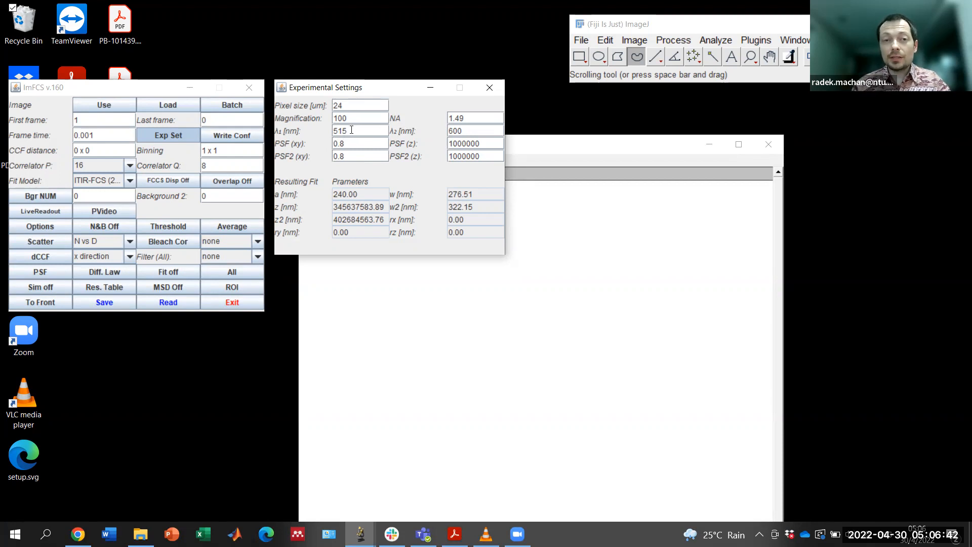
left_click_drag(343, 131, 338, 131)
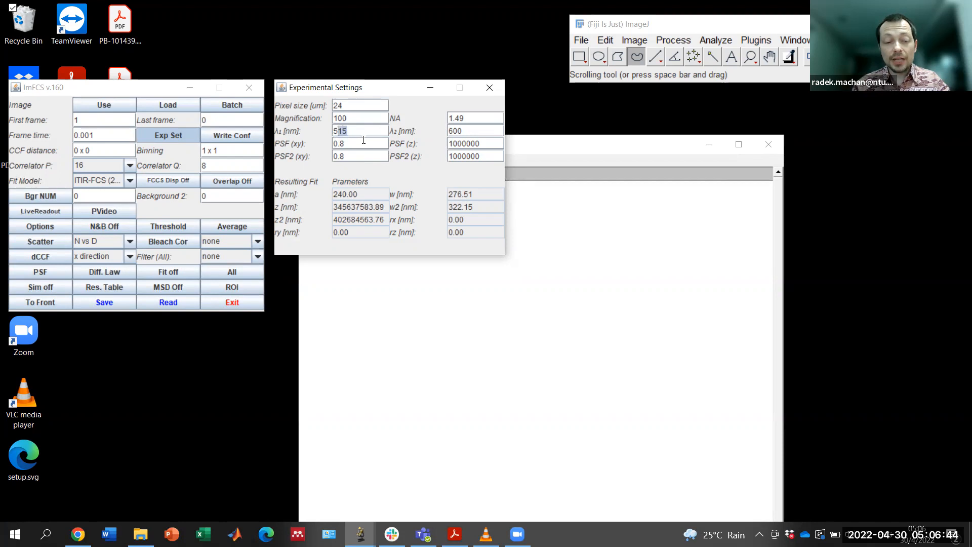
type("32")
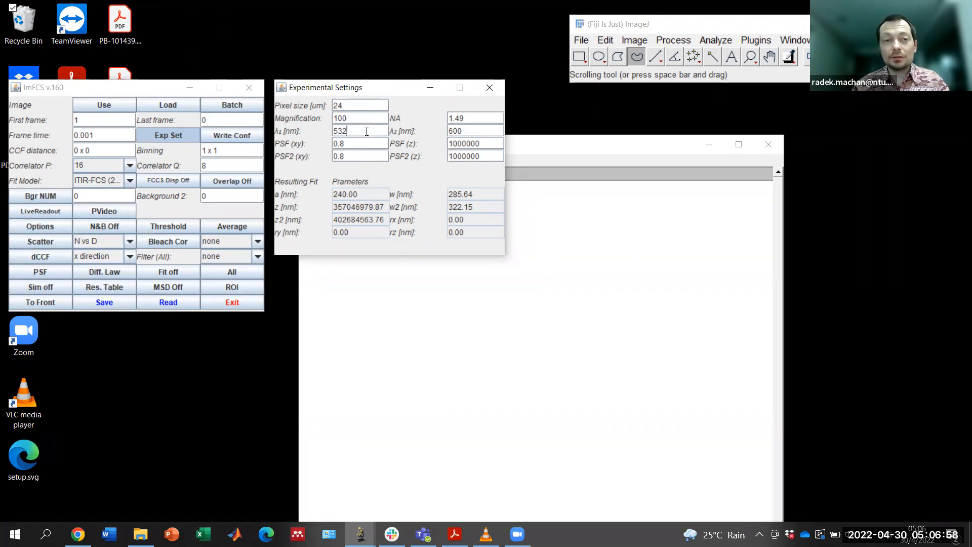
left_click(251, 135)
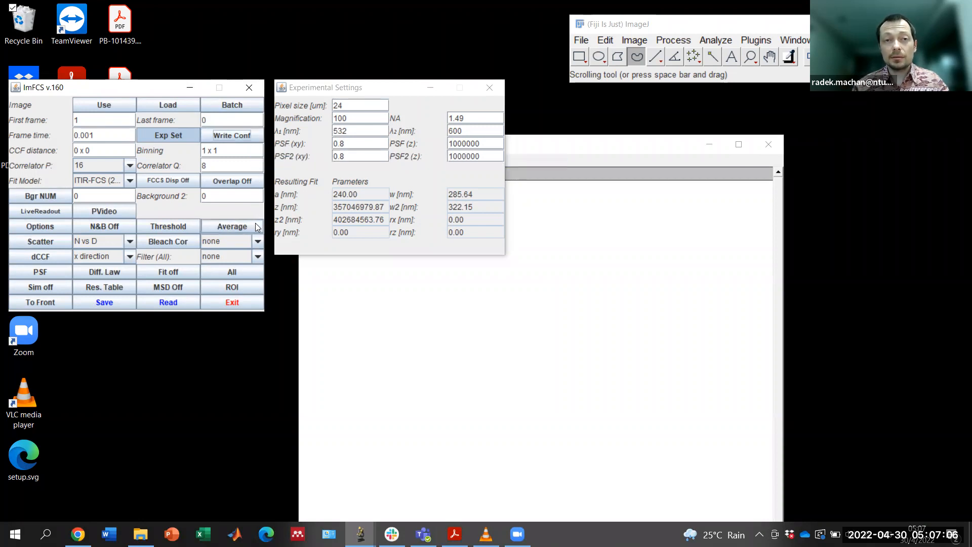
Exit ImFCS, close the log, and relaunch Imaging FCS 1 60 to check its saved experimental settings
left_click(234, 304)
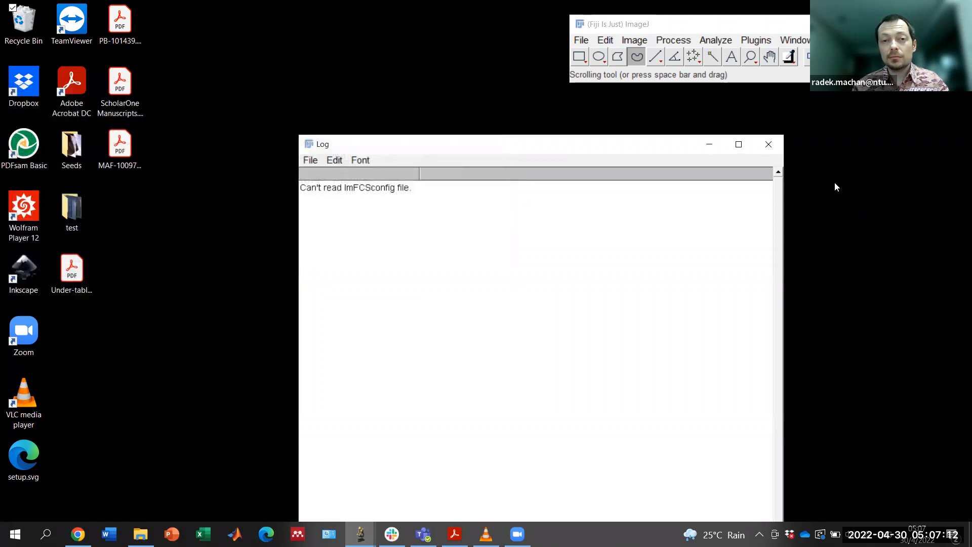
left_click(768, 145)
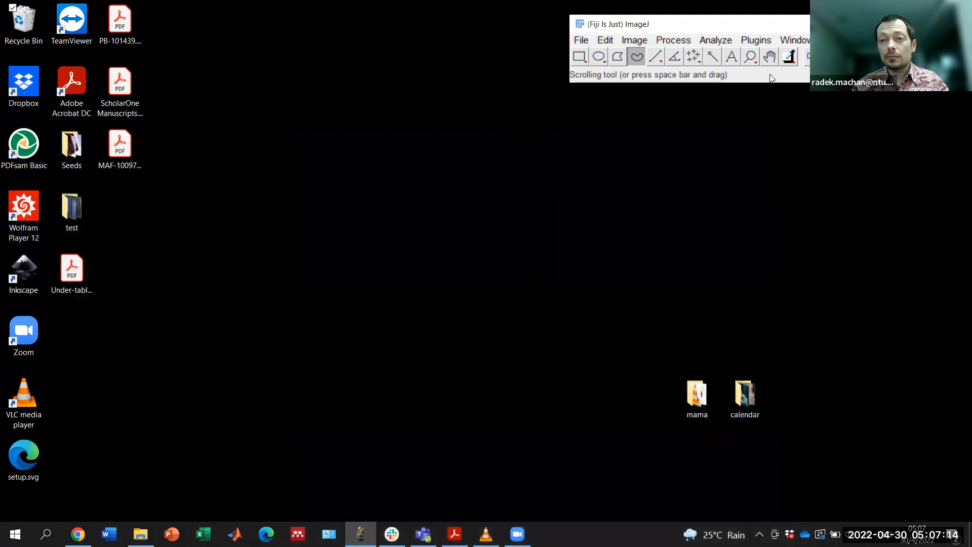
left_click(756, 40)
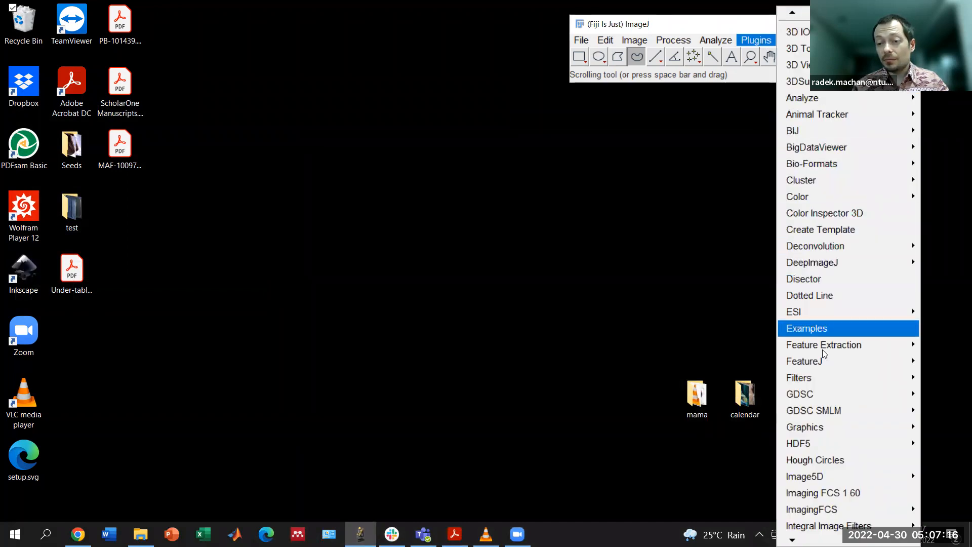
left_click(871, 493)
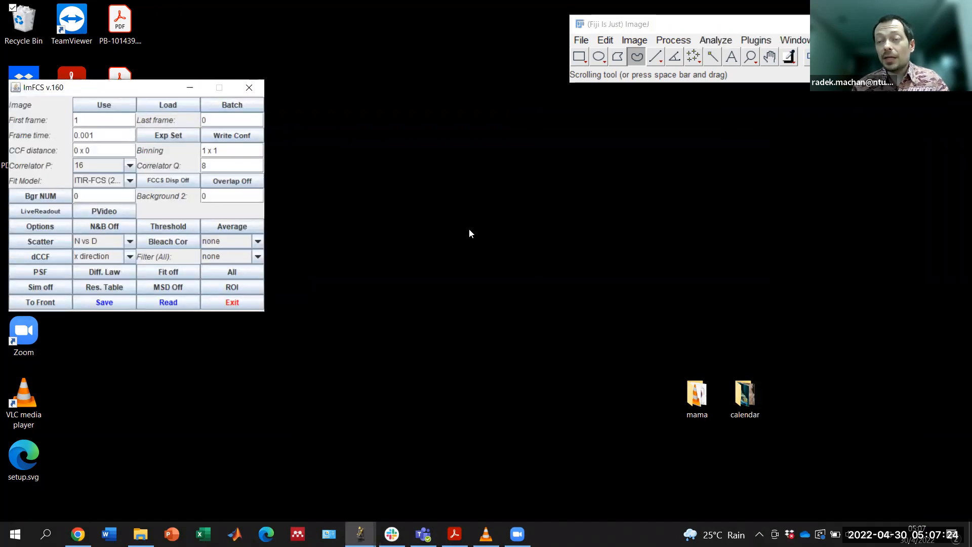
left_click(179, 135)
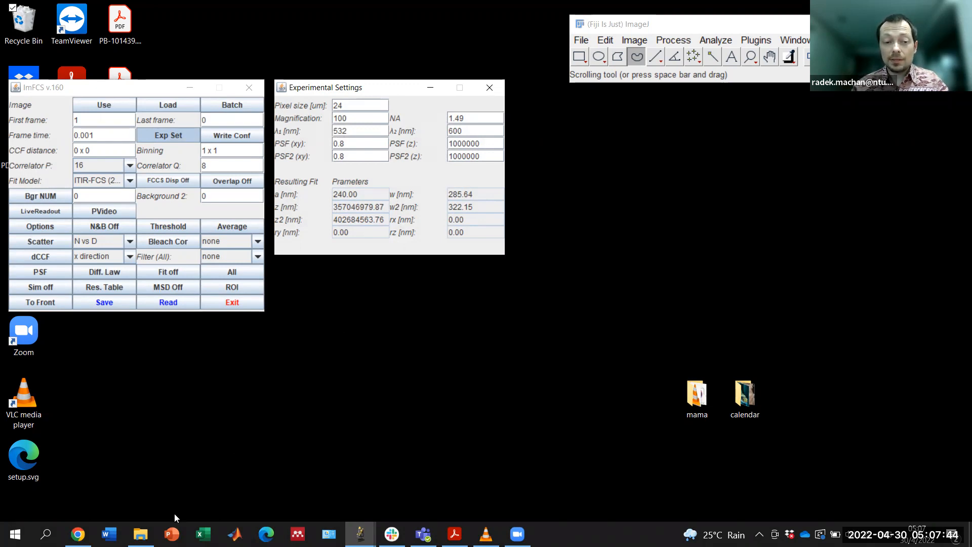
Open Trial3_1B_DOPC_532nm_lp20_20o799s_25deg.tif from the Data folder and assign it to ImFCS as the image to use
mouse_move(140, 534)
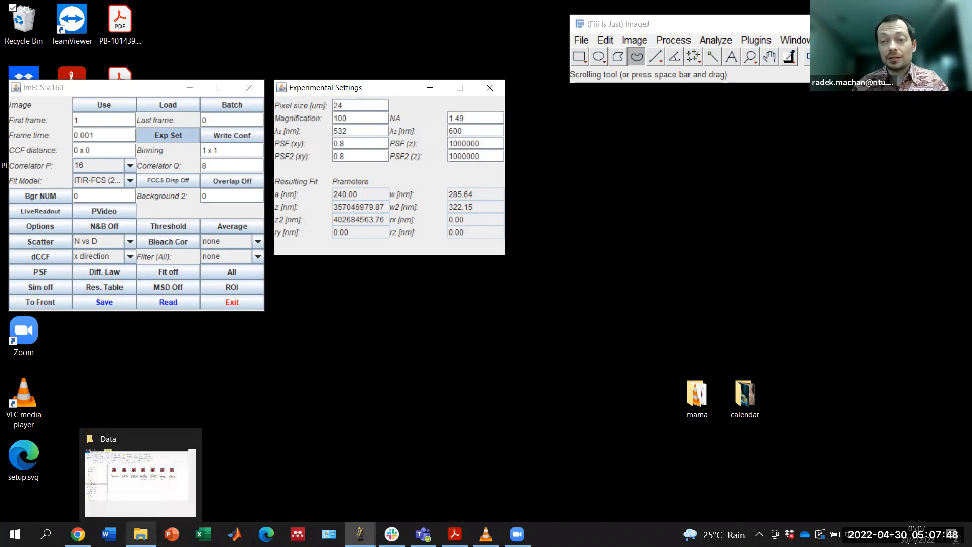
left_click(141, 534)
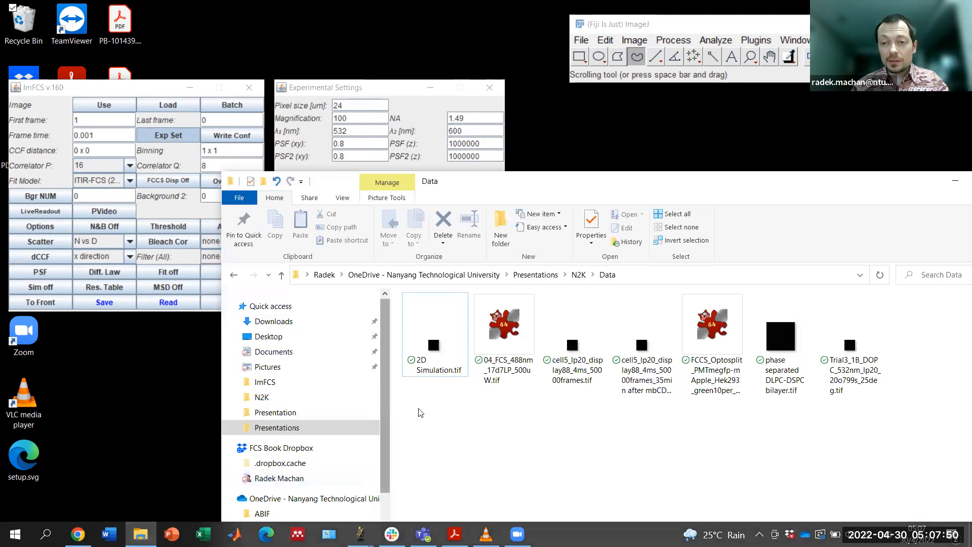
left_click(839, 353)
left_click_drag(691, 85, 695, 88)
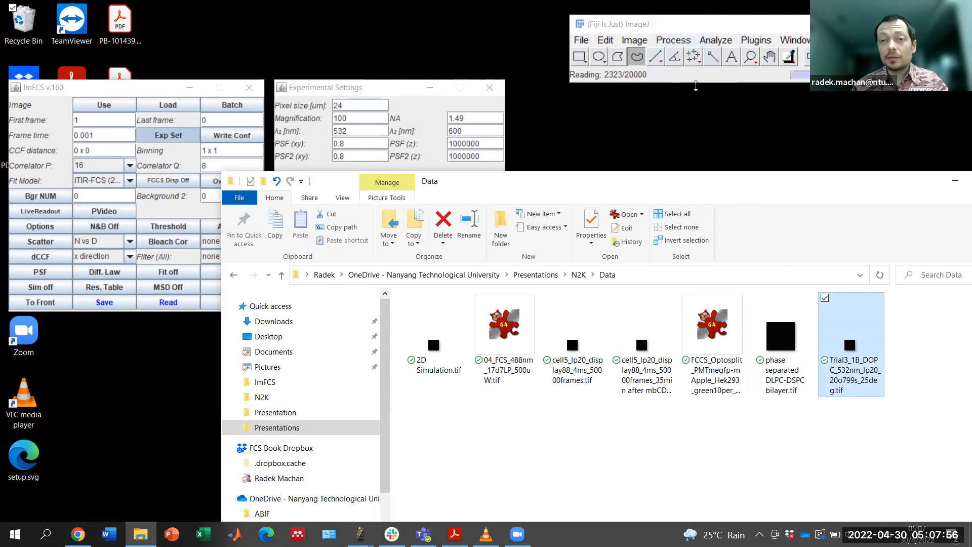
left_click(955, 184)
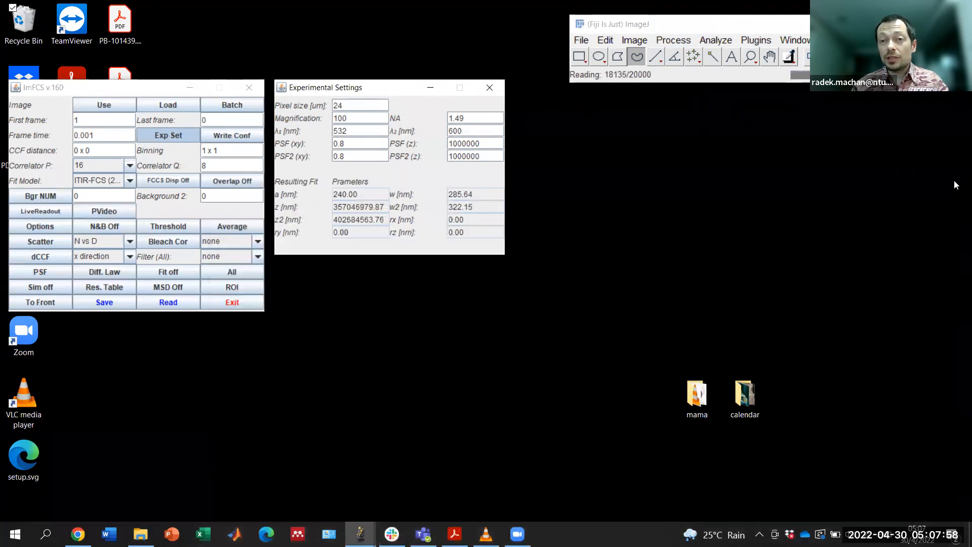
left_click(159, 135)
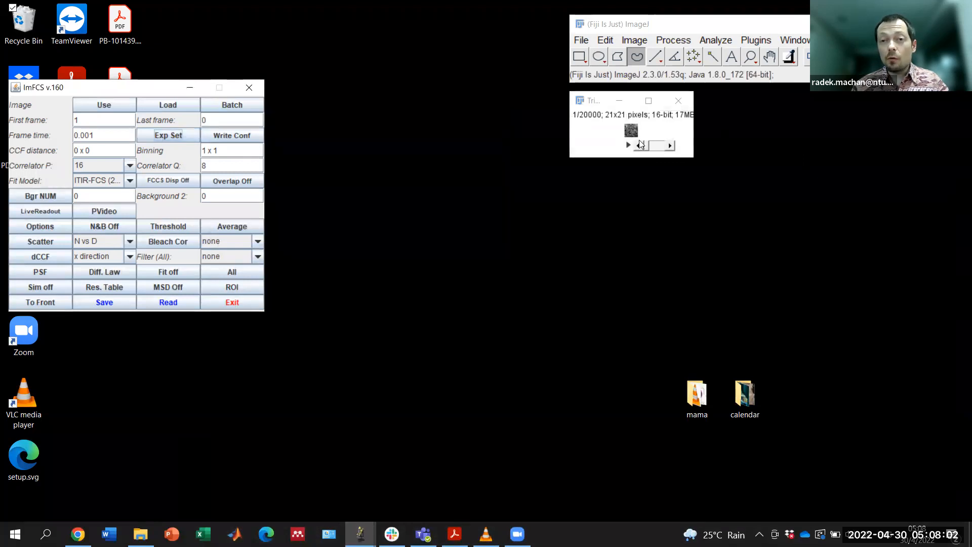
left_click(102, 104)
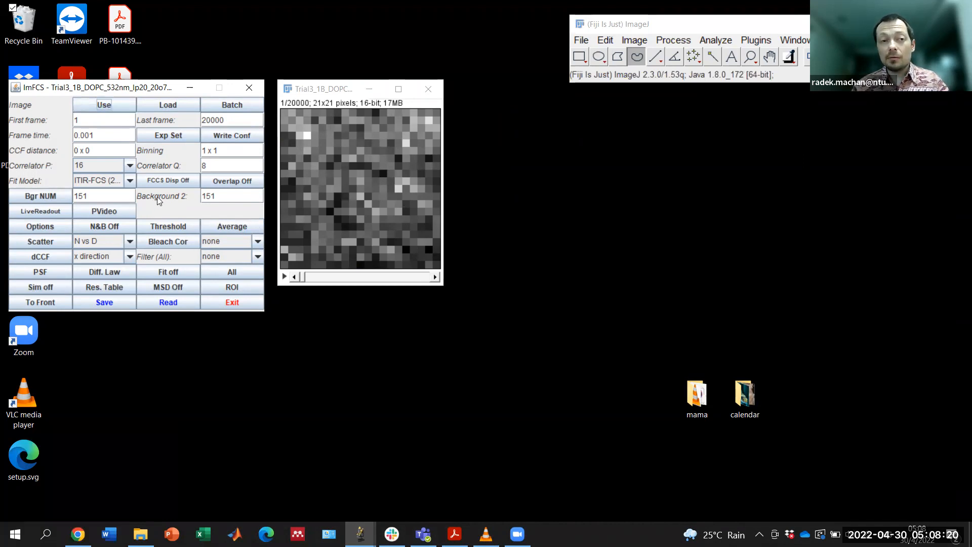
Calculate the autocorrelation function for individual image pixels, including (9, 6), (3, 14) and (14, 13), keeping the intensity trace window in view
left_click(351, 161)
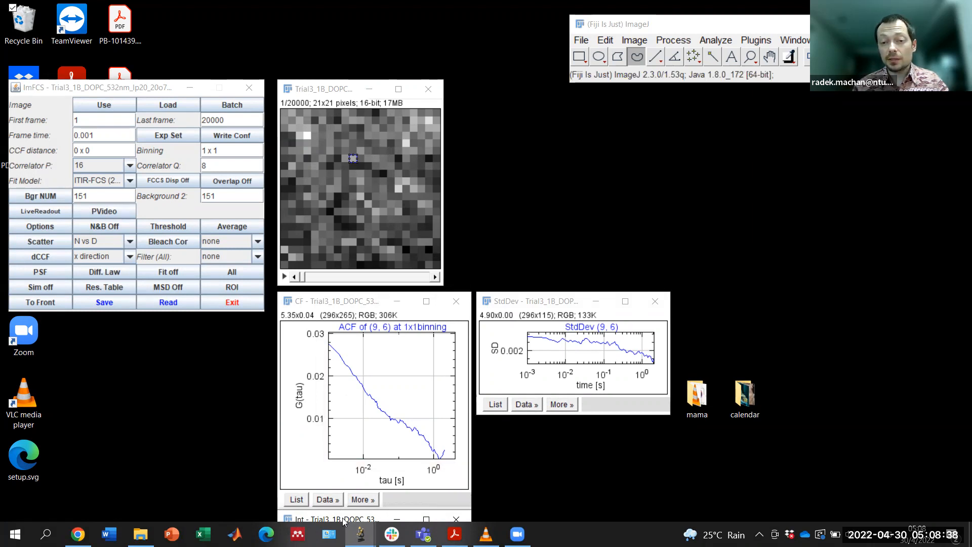
left_click_drag(343, 521, 543, 412)
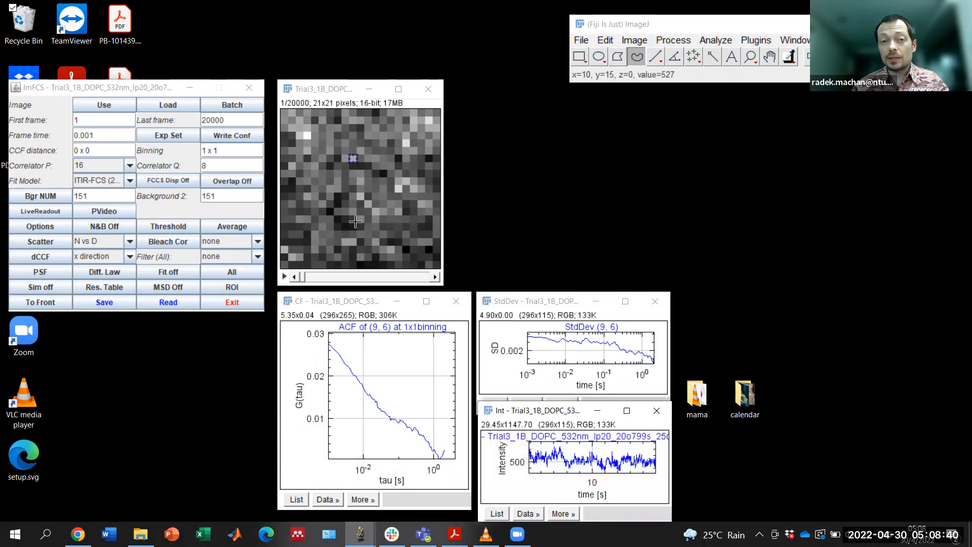
left_click(345, 189)
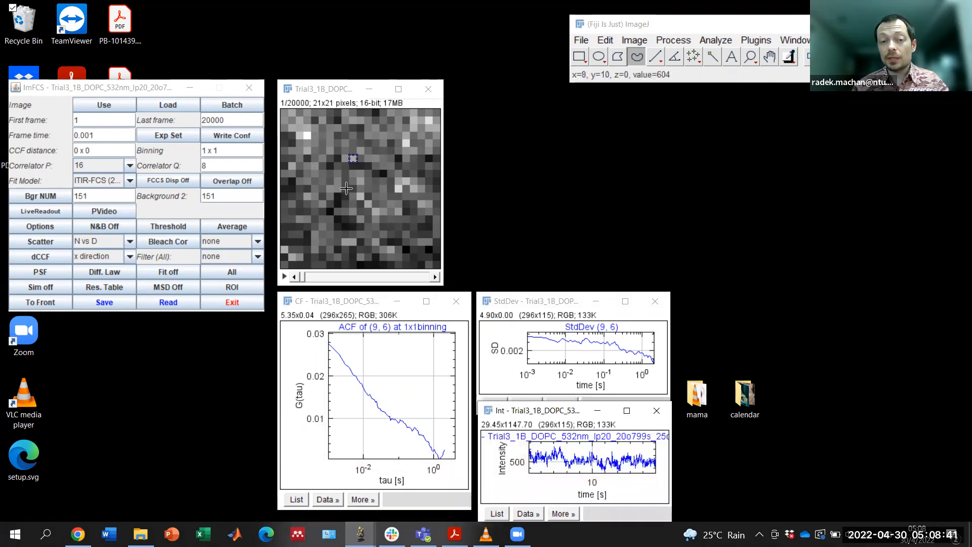
left_click(360, 220)
left_click(310, 221)
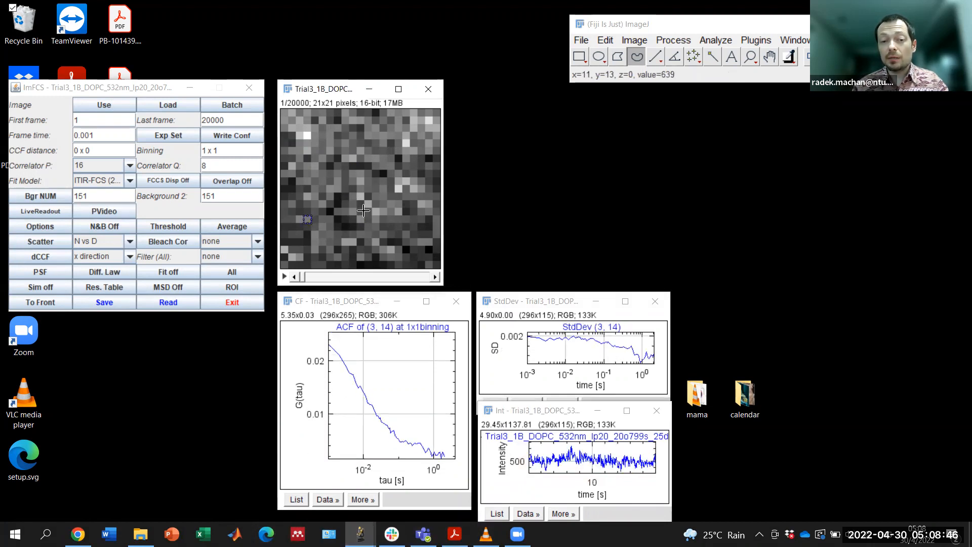
left_click(390, 215)
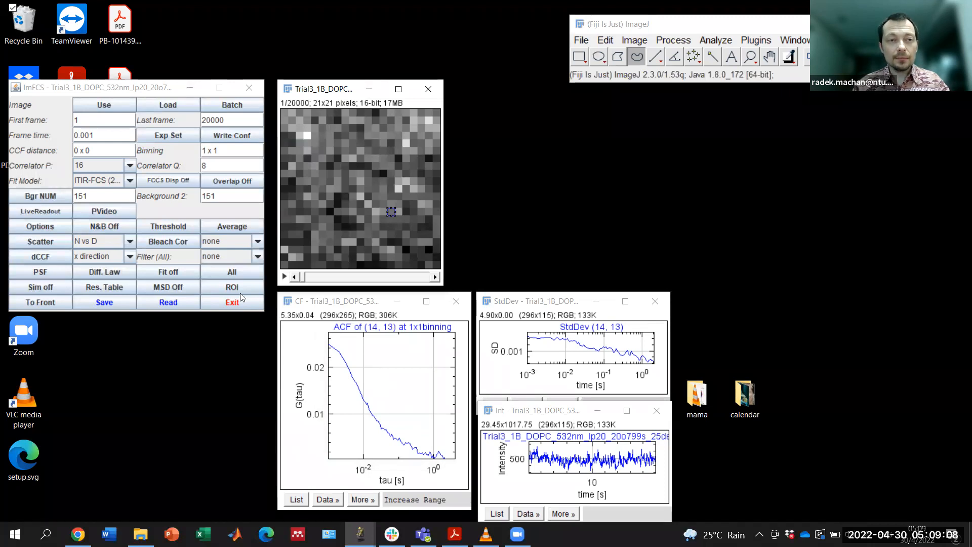
Choose the ITIR-FCS (2D) fit model, turn fitting on, and correlate pixel (9, 13), bringing its intensity trace into view
left_click(130, 181)
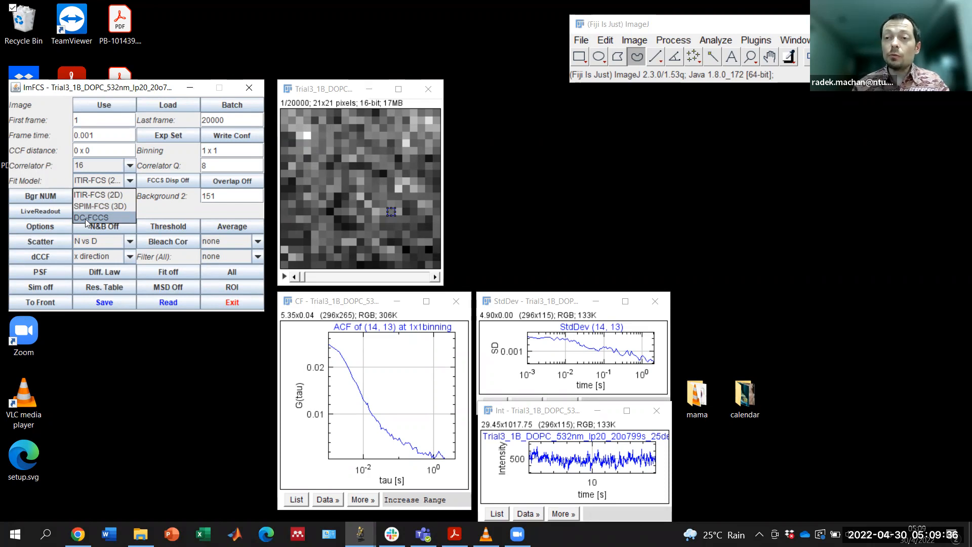
left_click(107, 196)
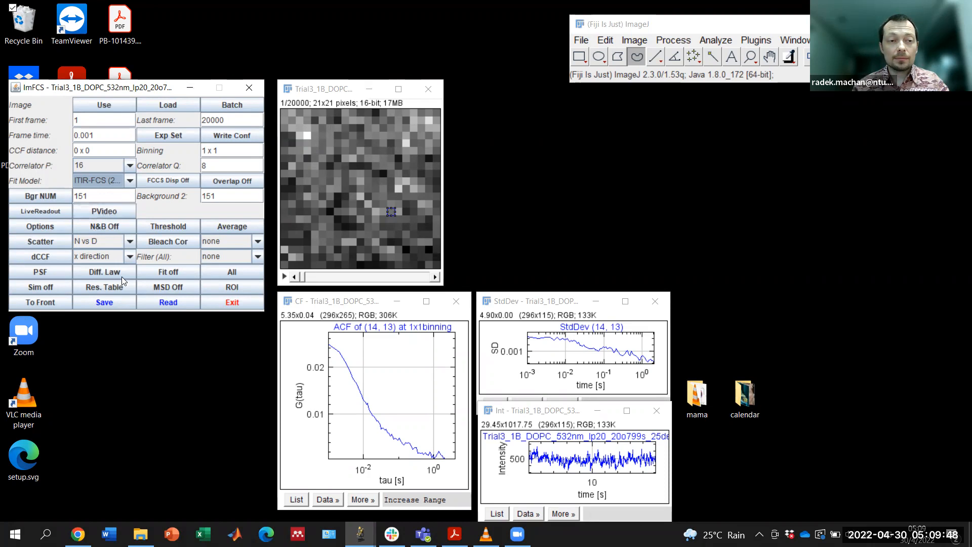
left_click(174, 271)
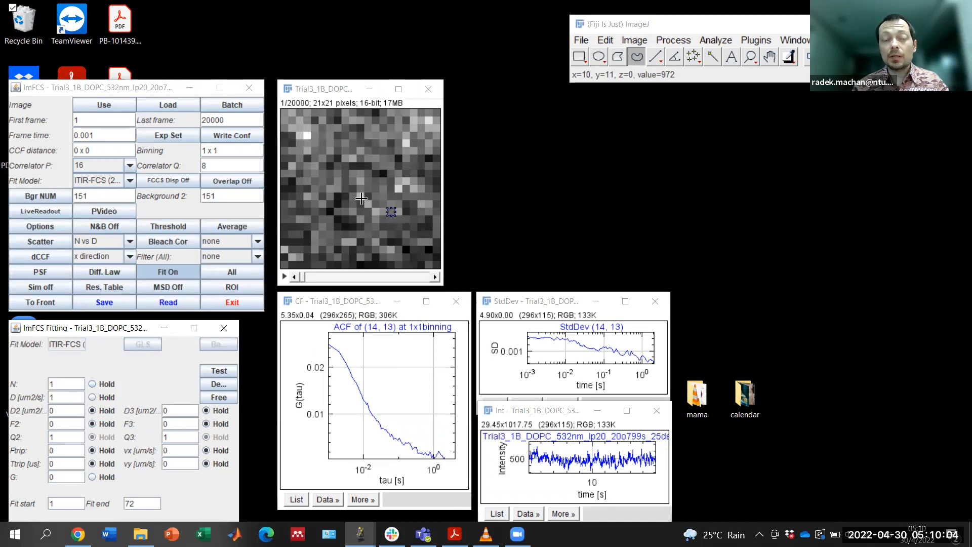
left_click(348, 211)
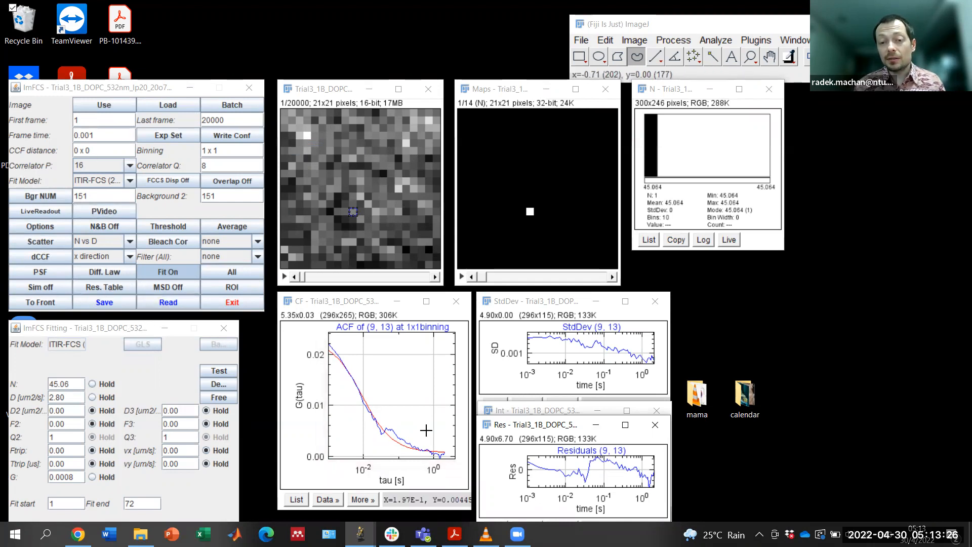
left_click(521, 411)
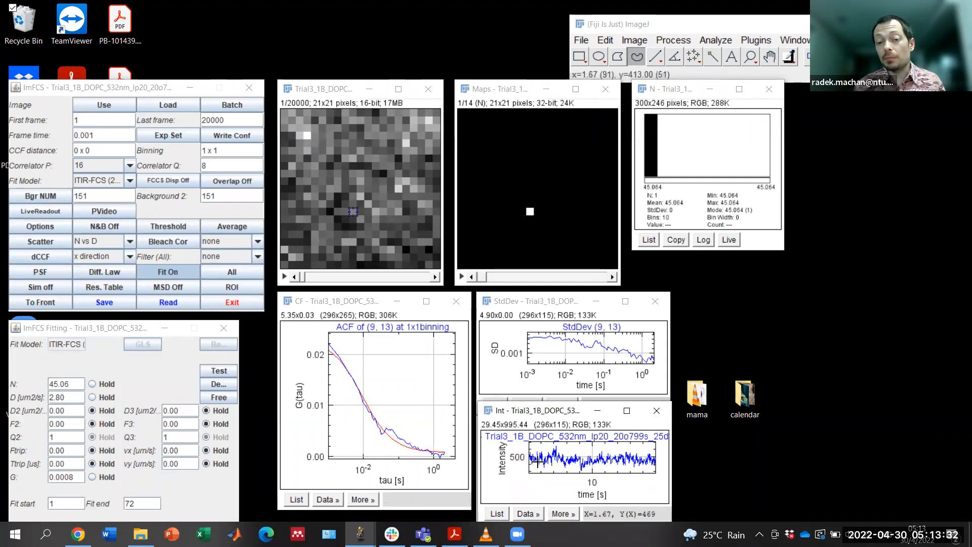
mouse_move(528, 442)
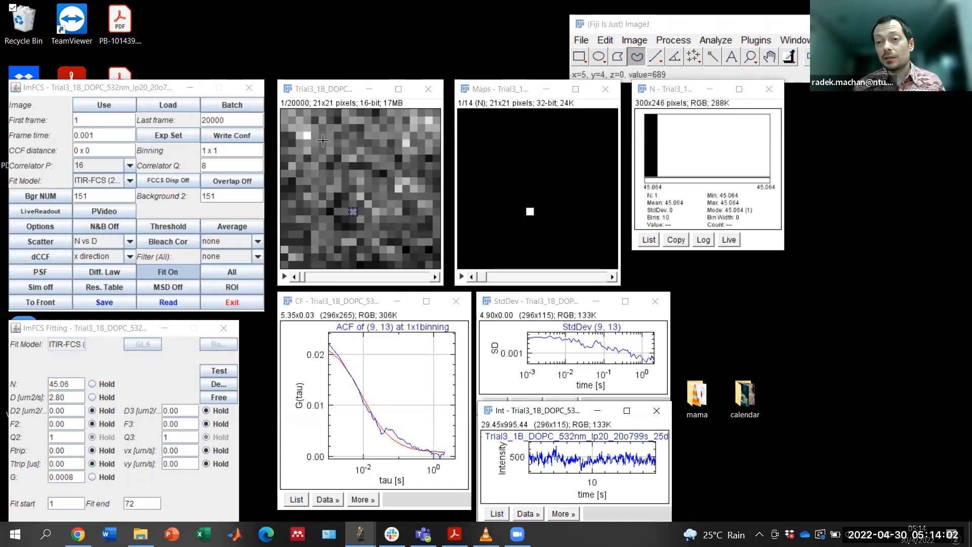
Correlate pixel (3, 5), then select a rectangular region of 11 by 8 pixels and calculate fitted autocorrelations for that ROI
mouse_move(324, 138)
left_mouse_down()
mouse_move(326, 184)
mouse_move(348, 191)
mouse_move(387, 161)
mouse_move(335, 134)
left_mouse_up()
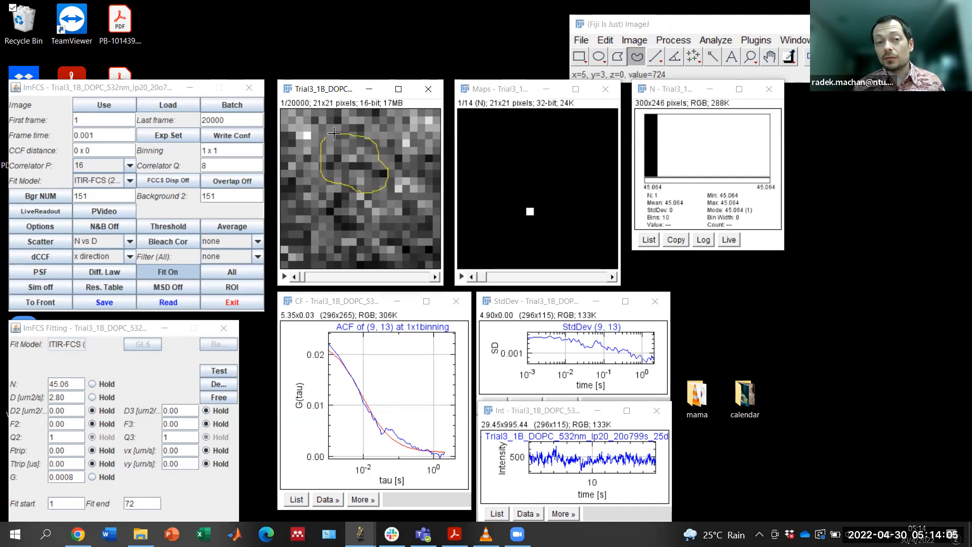
left_click(579, 56)
left_click(308, 151)
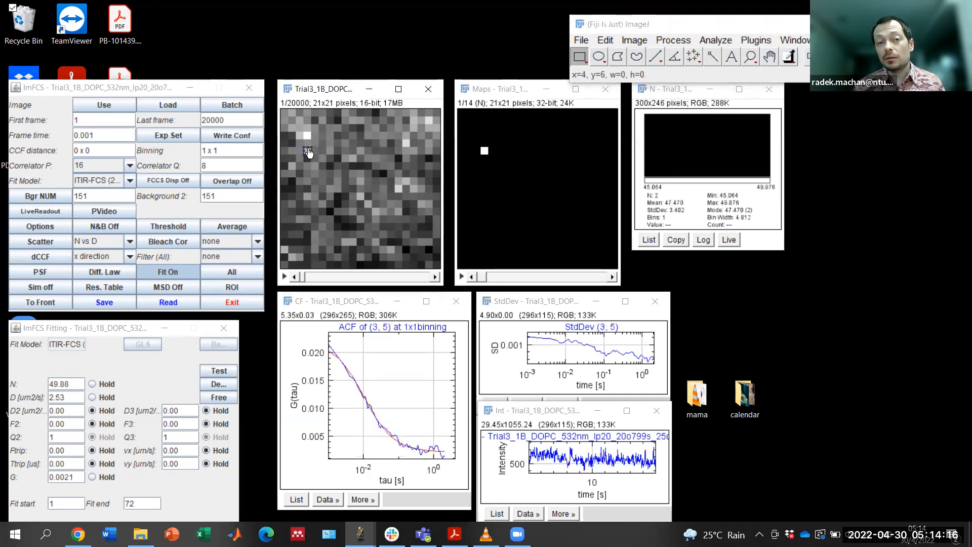
left_click_drag(296, 139, 380, 200)
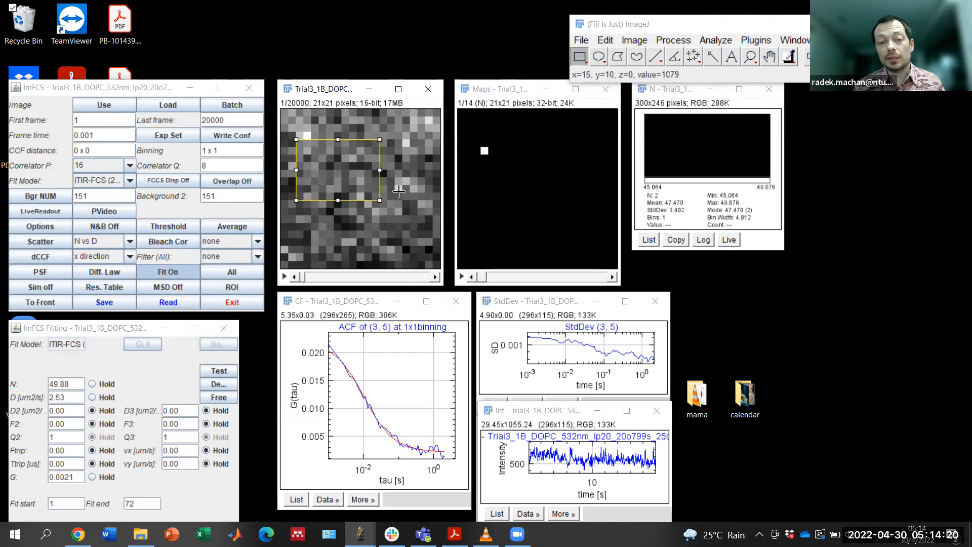
left_click(250, 287)
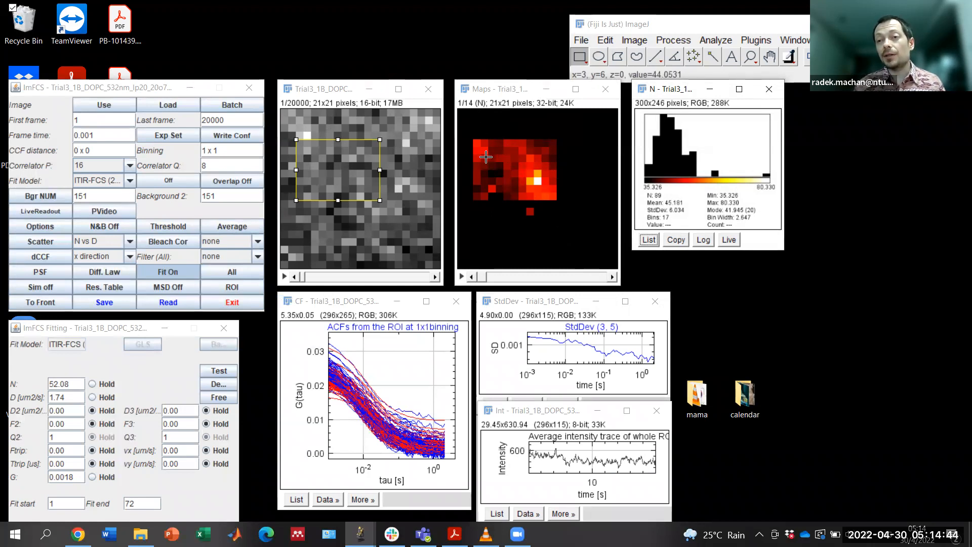
Show the diffusion coefficient (D) parameter map and display the fitted autocorrelations of its pixels (6, 7), (11, 7) and (6, 9)
left_click(612, 278)
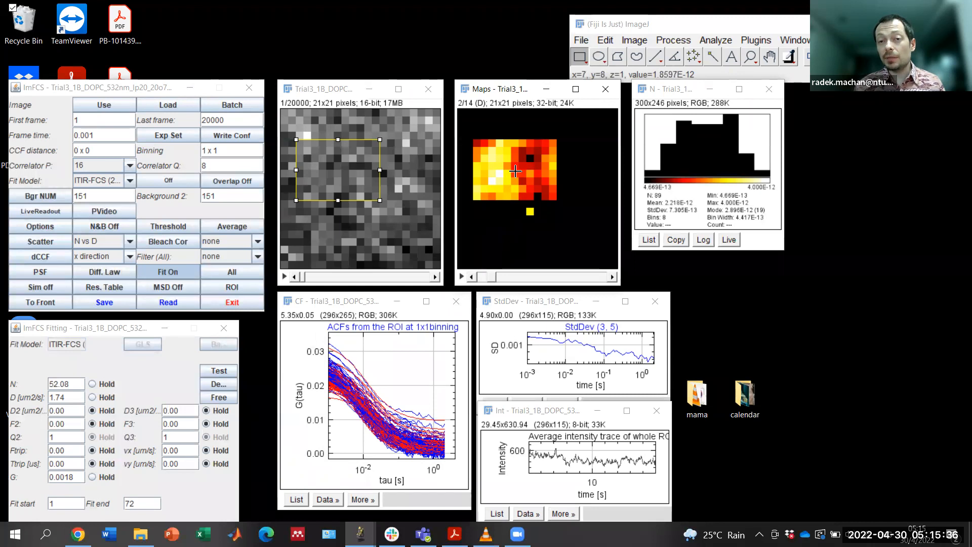
left_click(506, 165)
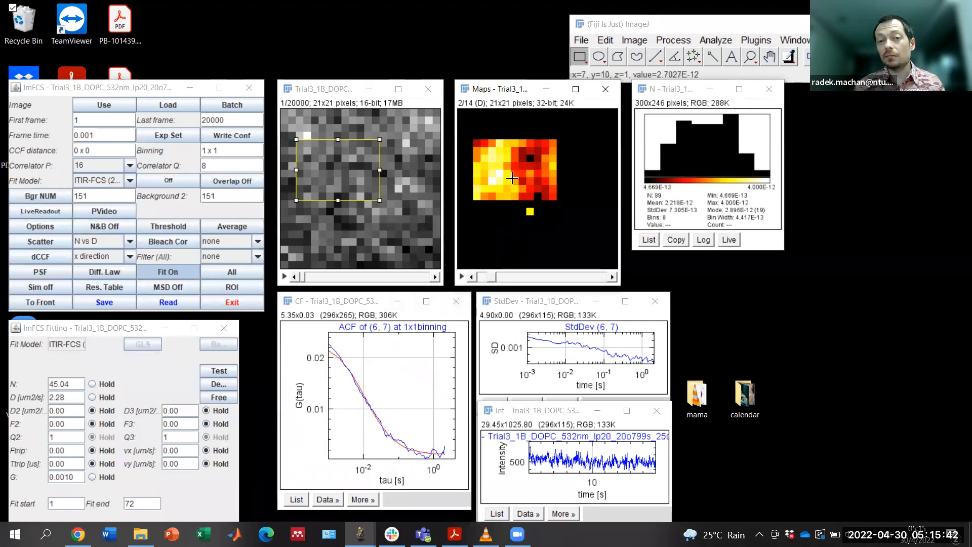
left_click(543, 168)
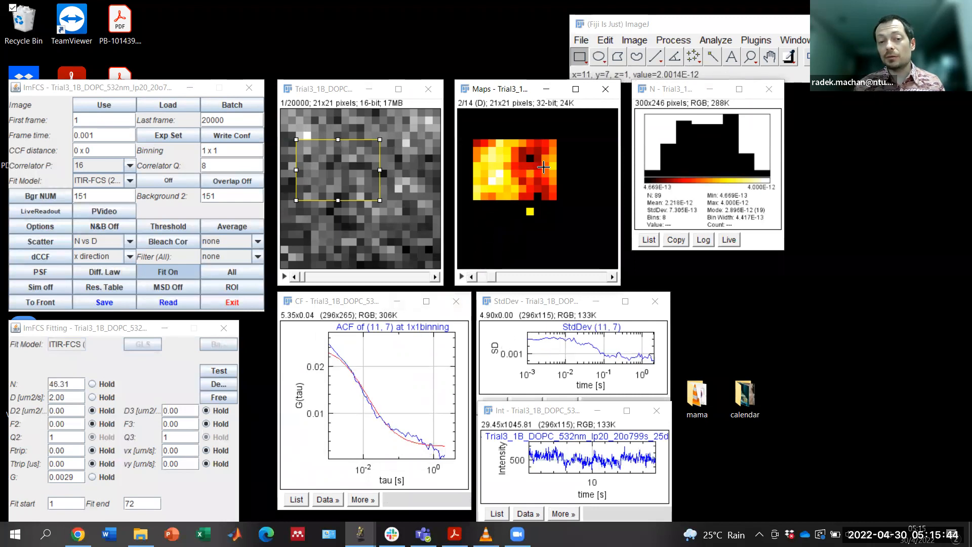
left_click(503, 180)
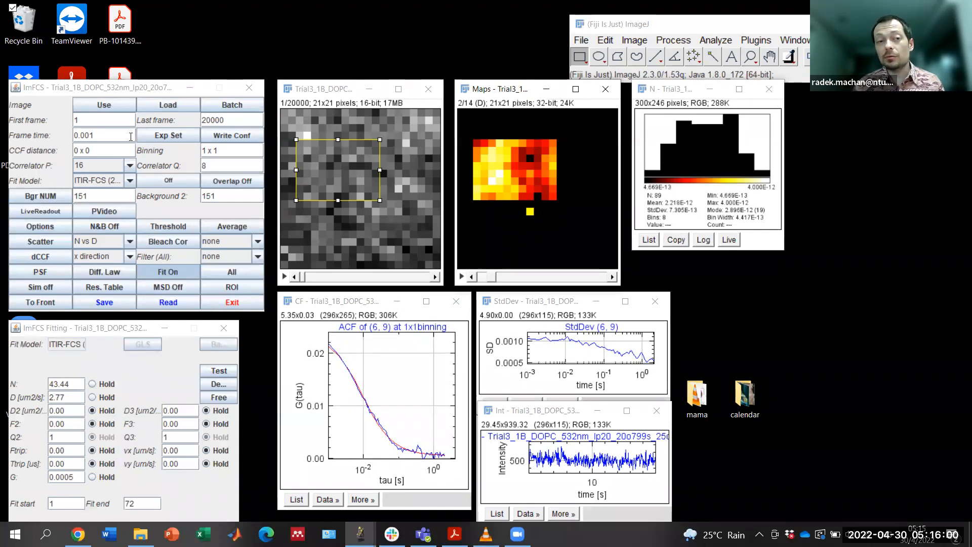
Review the experimental settings used for the fit, including the PSF (xy) values, and close them
left_click(160, 139)
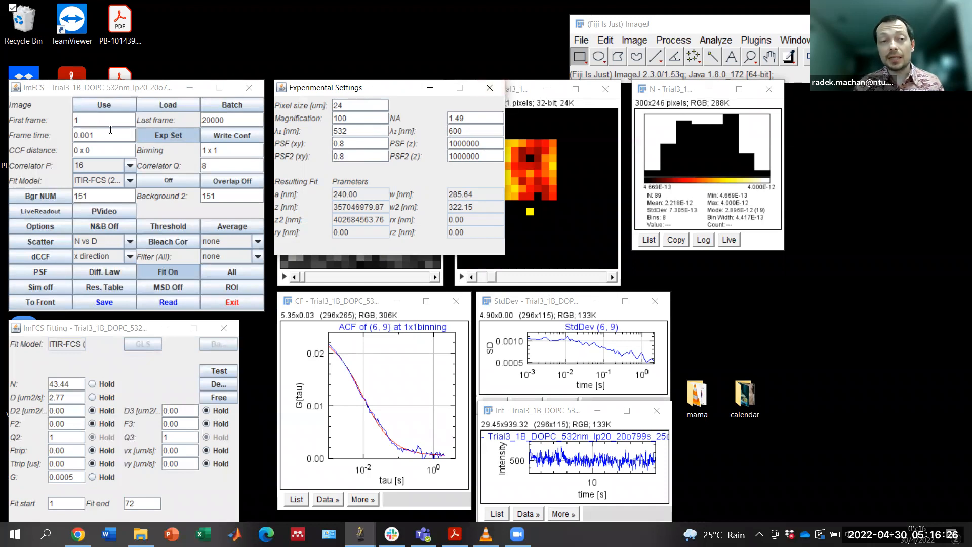
left_click(159, 135)
left_click(159, 136)
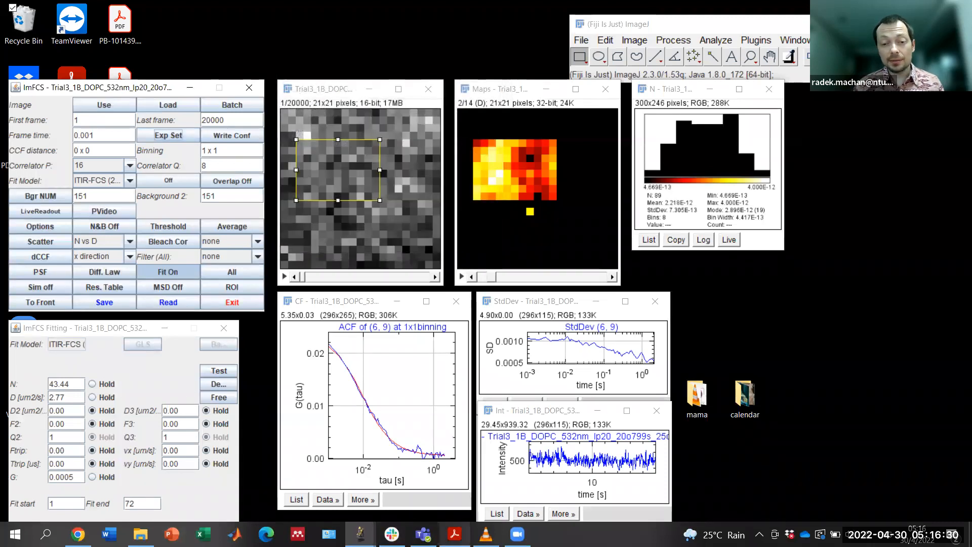
Switch to the Slide 1 document in Adobe Acrobat Reader and advance to the Imaging FCS PSF calibration slide
mouse_move(454, 534)
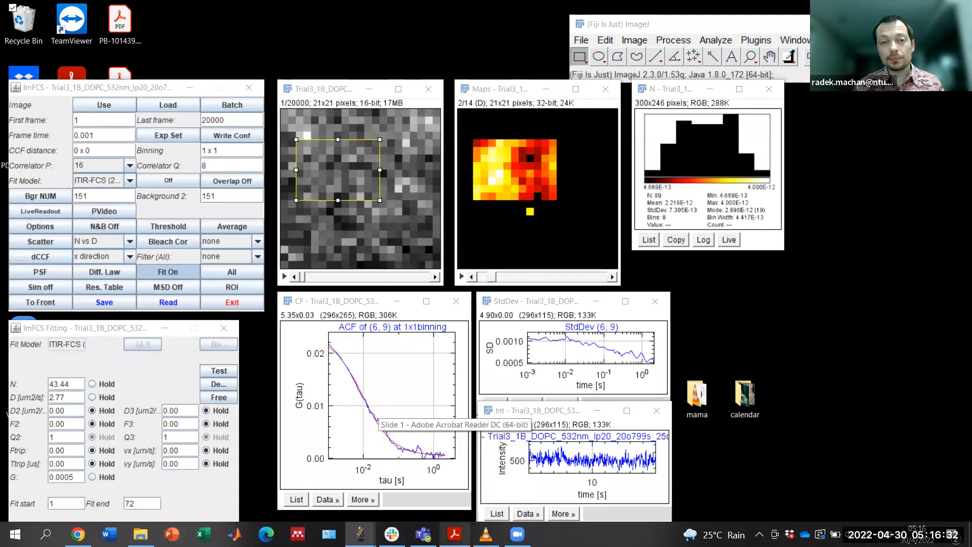
left_click(421, 478)
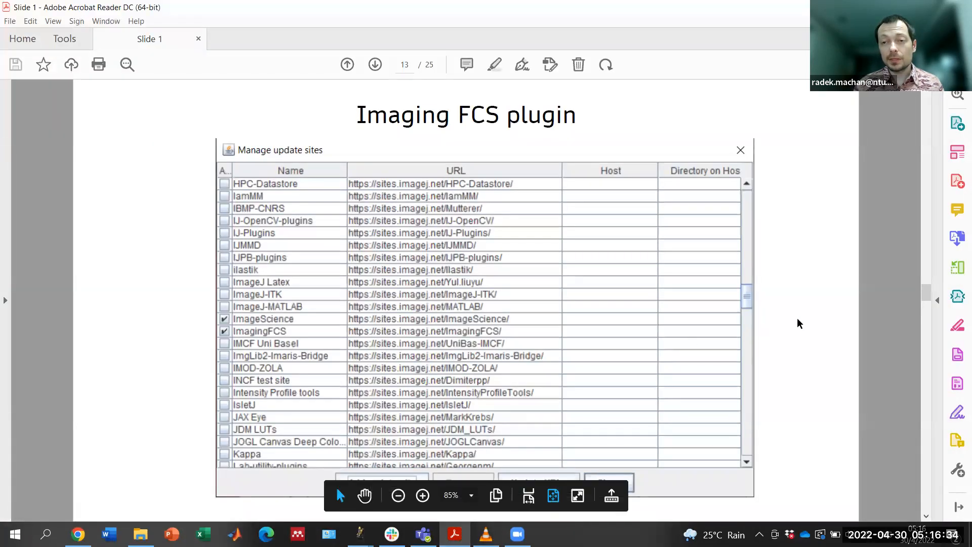
scroll(797, 317, "down", 1)
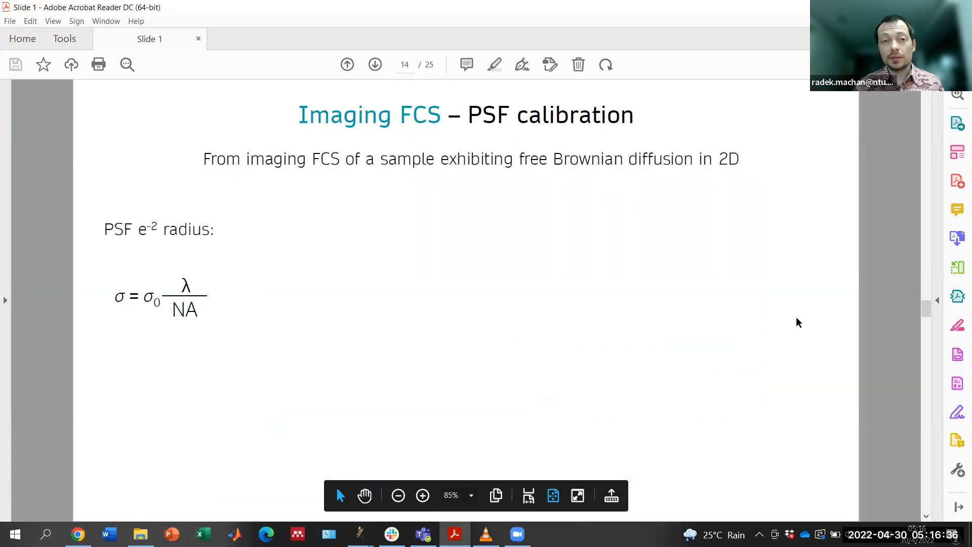
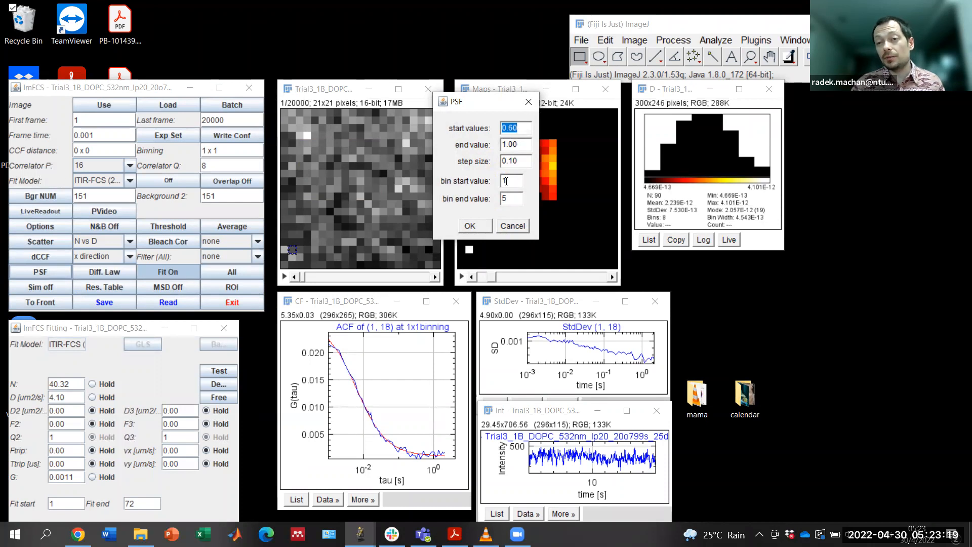
Run the PSF calibration from 0.60 to 1.00 in 0.10 steps for binning 1 to 5, and compare its plot with the set PSF (xy)
left_click(506, 180)
type("1")
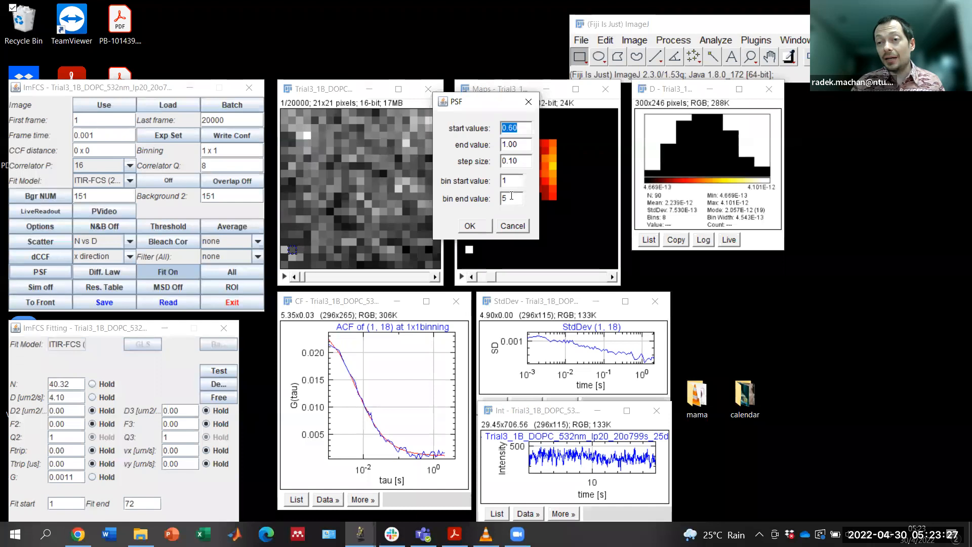
left_click(469, 226)
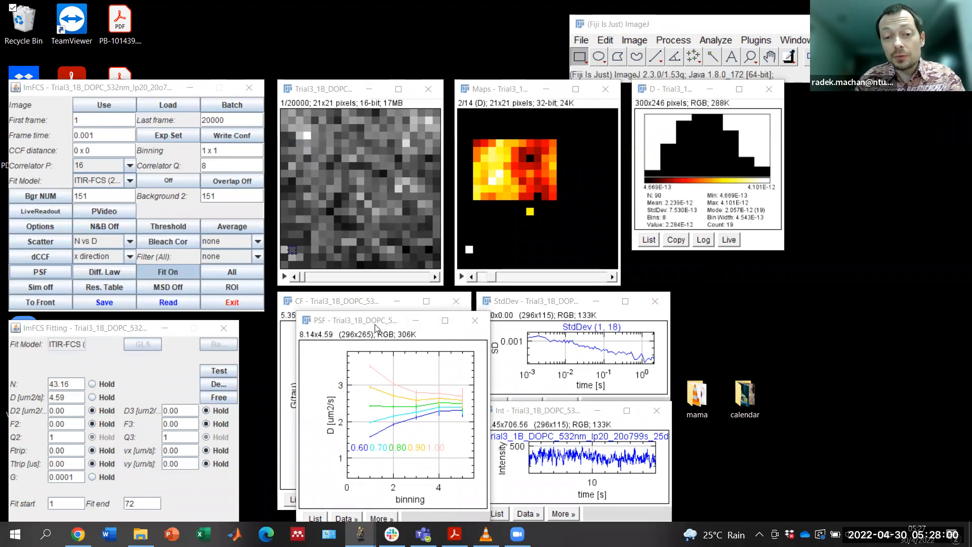
left_click_drag(388, 320, 370, 205)
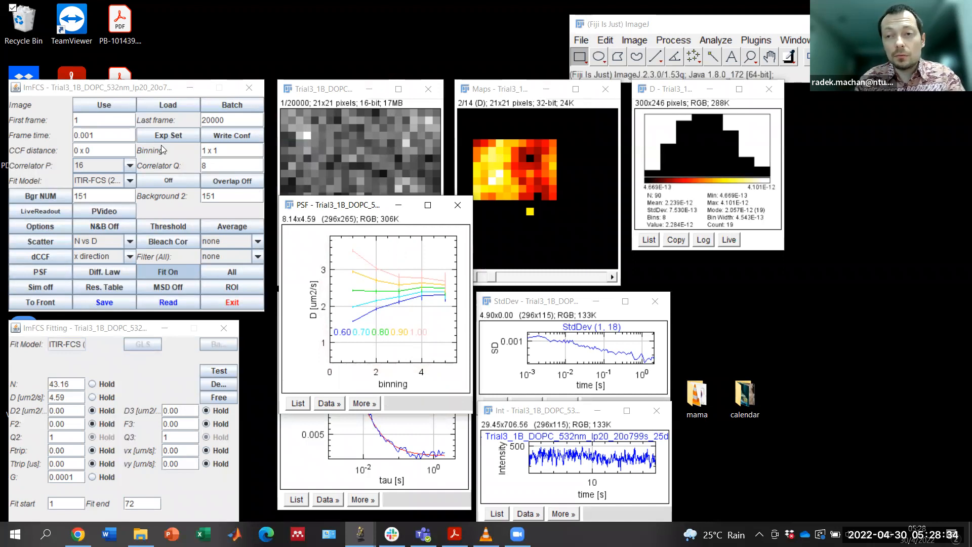
left_click(175, 136)
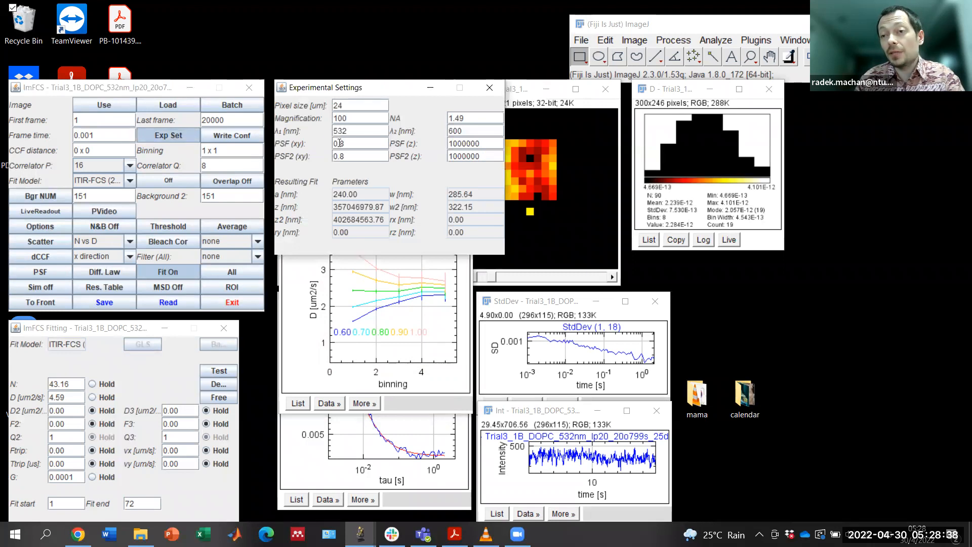
left_click(178, 137)
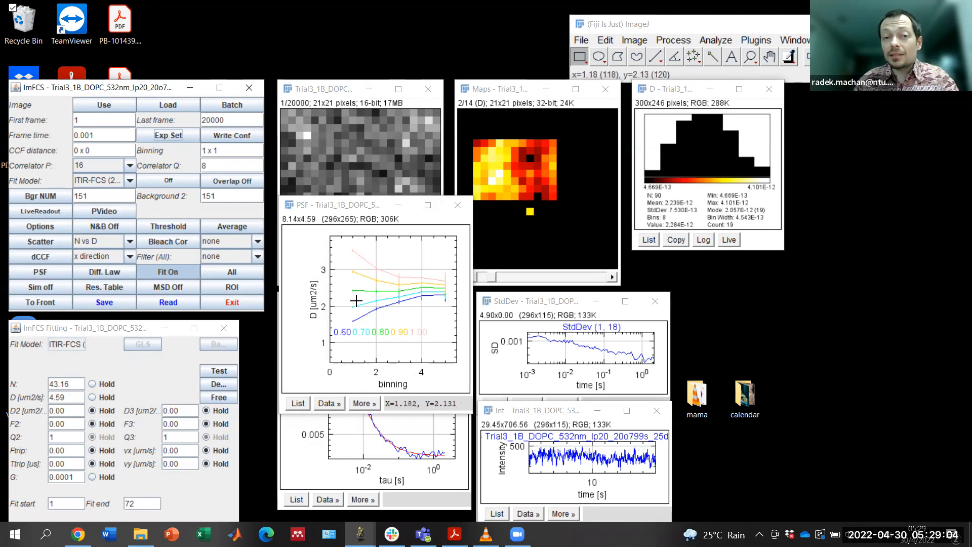
Close the PSF plot and current stack, open phase separated DLPC-DSPC bilayer.tif from the Data folder, and assign it to ImFCS
left_click(458, 207)
left_click(429, 90)
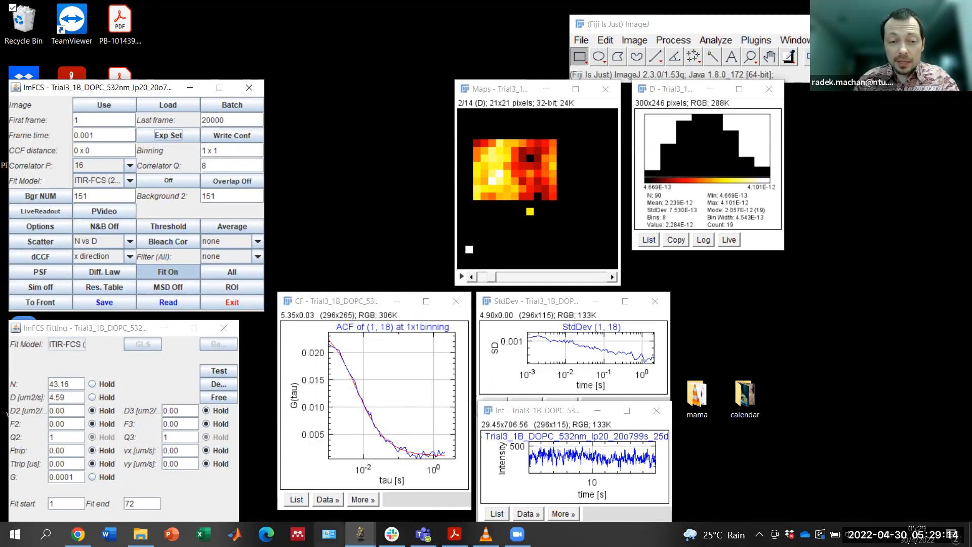
left_click(140, 534)
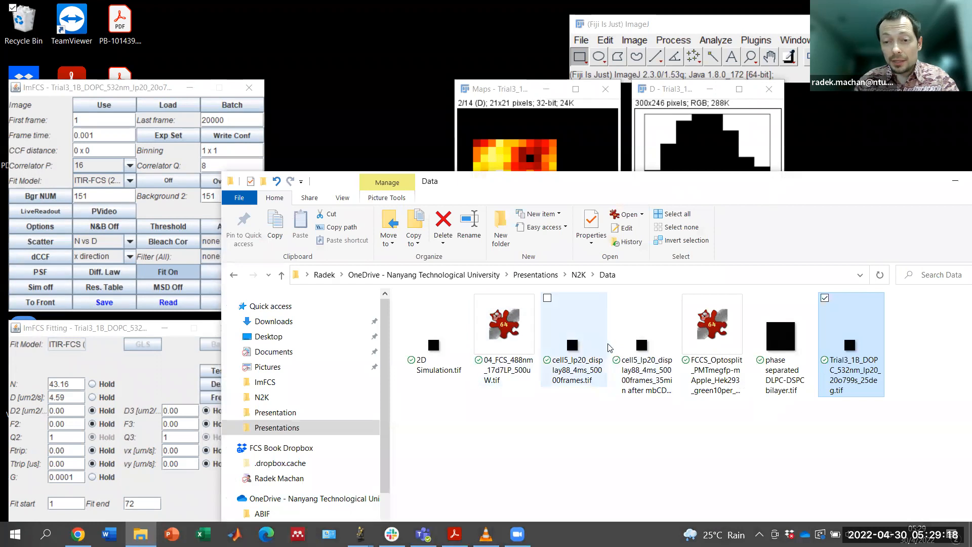
left_click_drag(779, 344, 803, 76)
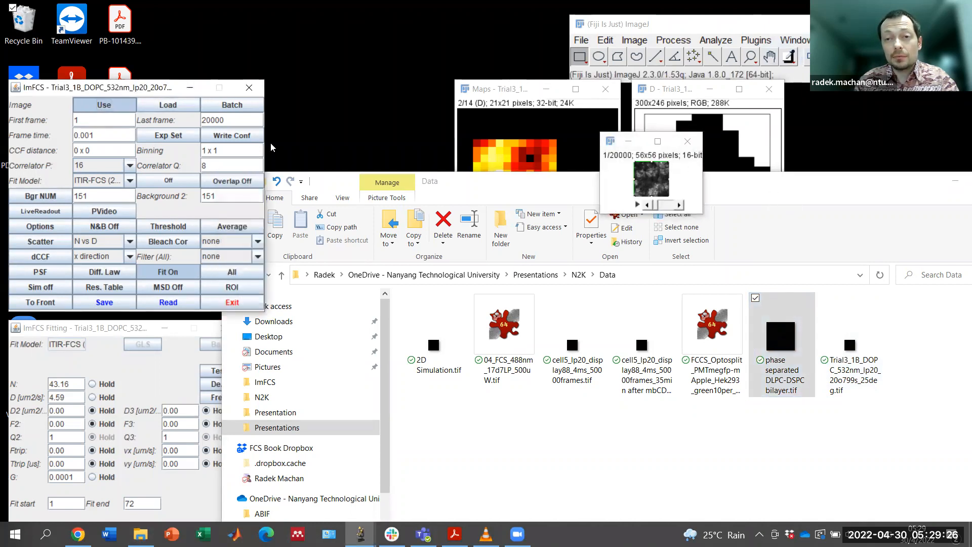
left_click_drag(750, 180, 580, 278)
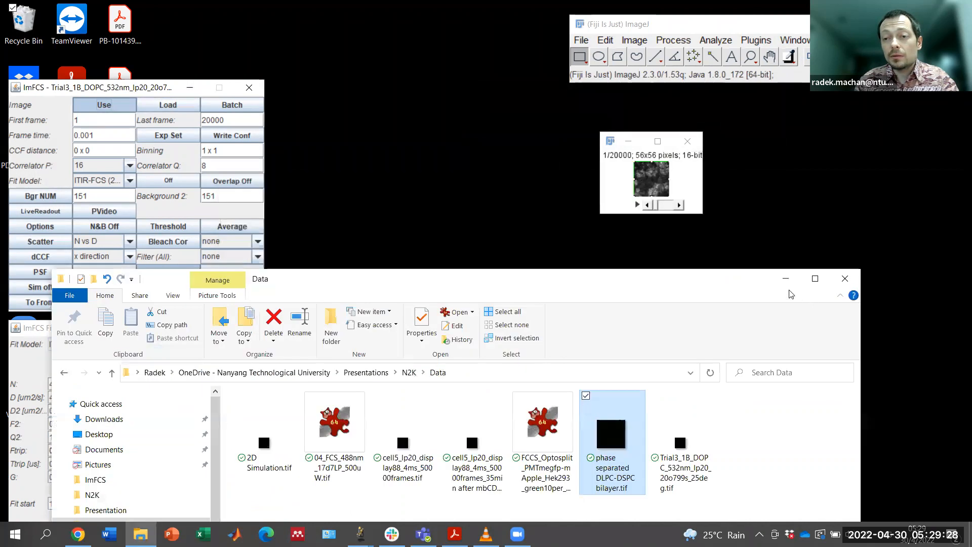
left_click(788, 284)
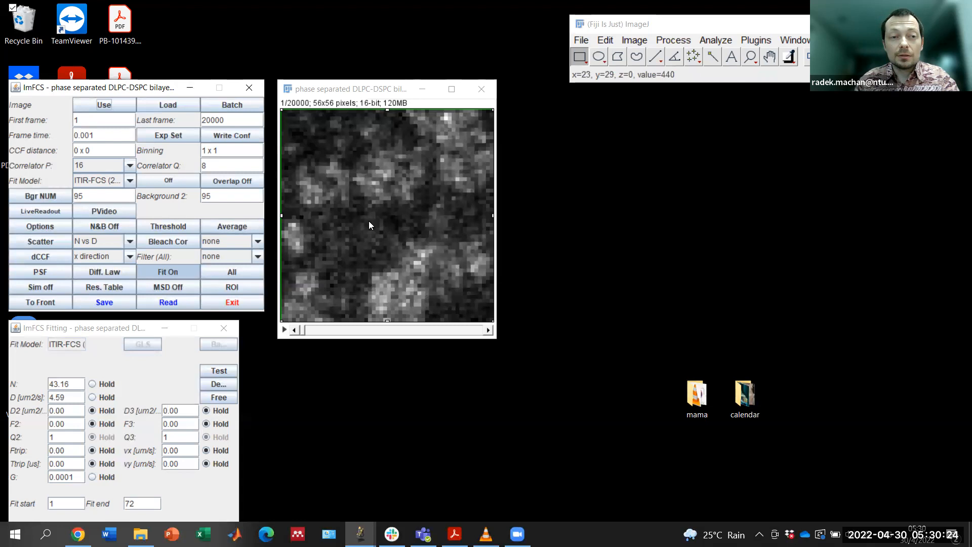
Calculate fitted autocorrelations for bilayer pixels (27, 16), (21, 30), (19, 34) and (33, 29), keeping the intensity trace window in view
left_click(383, 172)
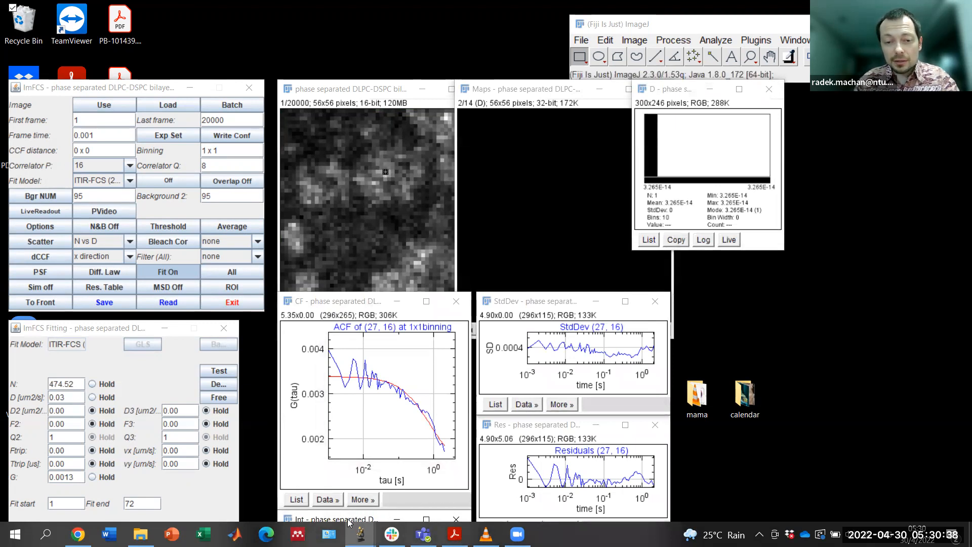
left_click_drag(348, 522, 373, 517)
left_click_drag(372, 517, 568, 386)
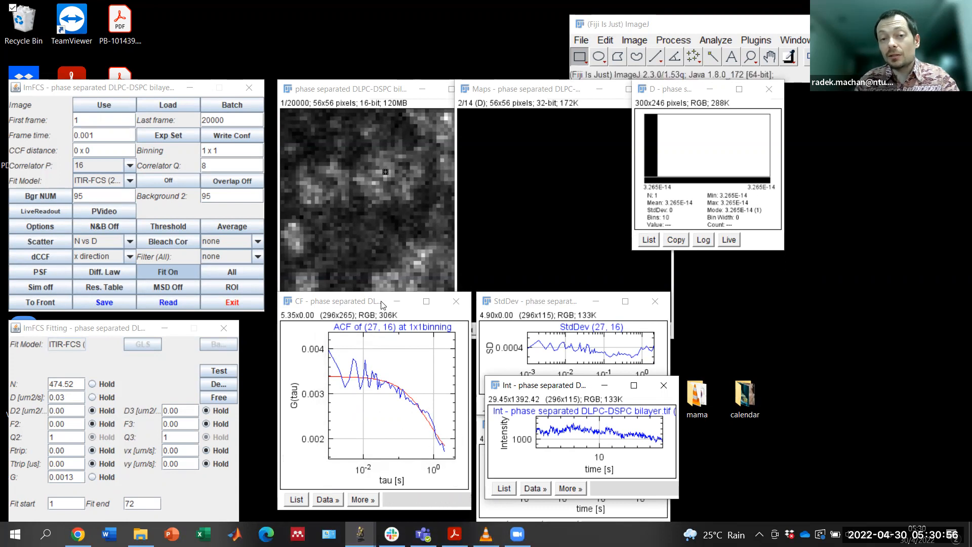
left_click(359, 226)
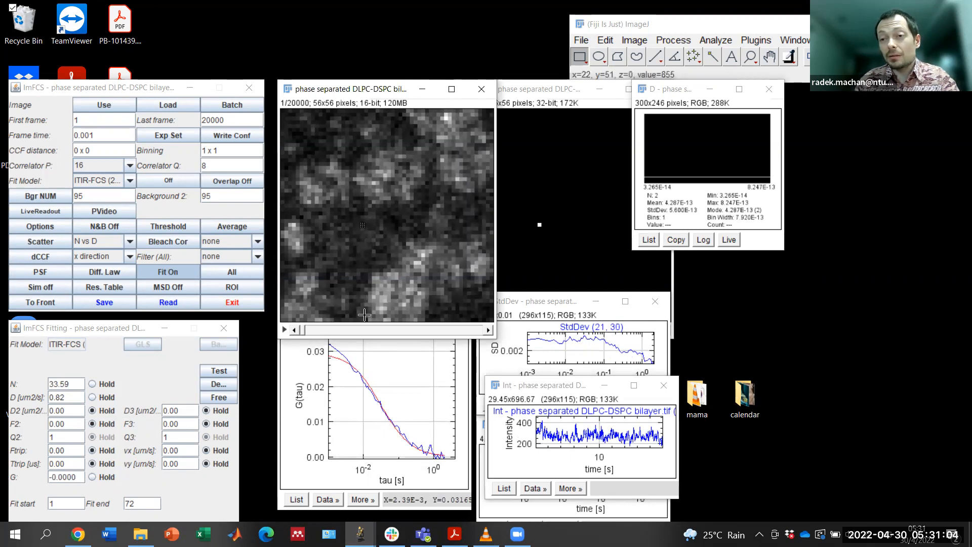
left_click(357, 241)
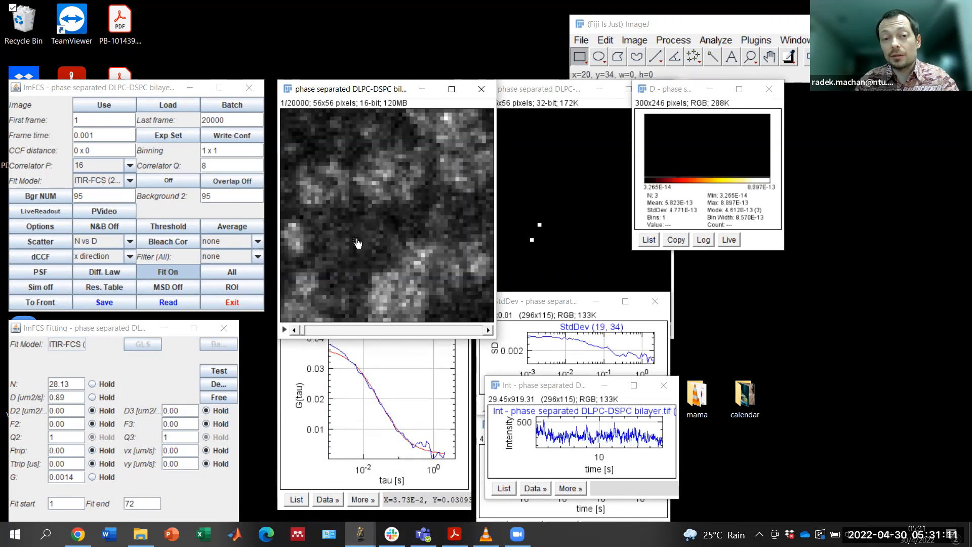
left_click(408, 221)
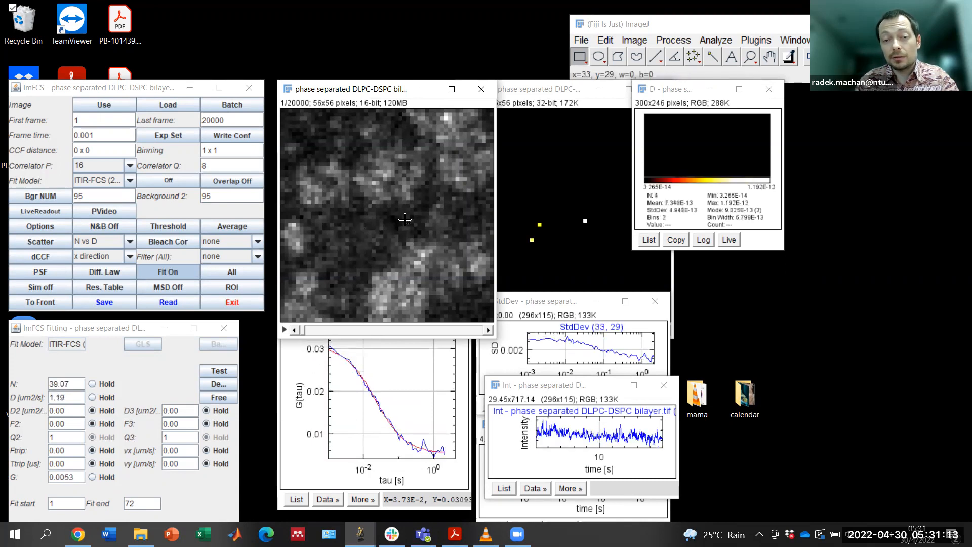
Calculate fitted autocorrelations for bilayer pixels (45, 16) and (7, 22) to compare their intensity traces
left_click(454, 174)
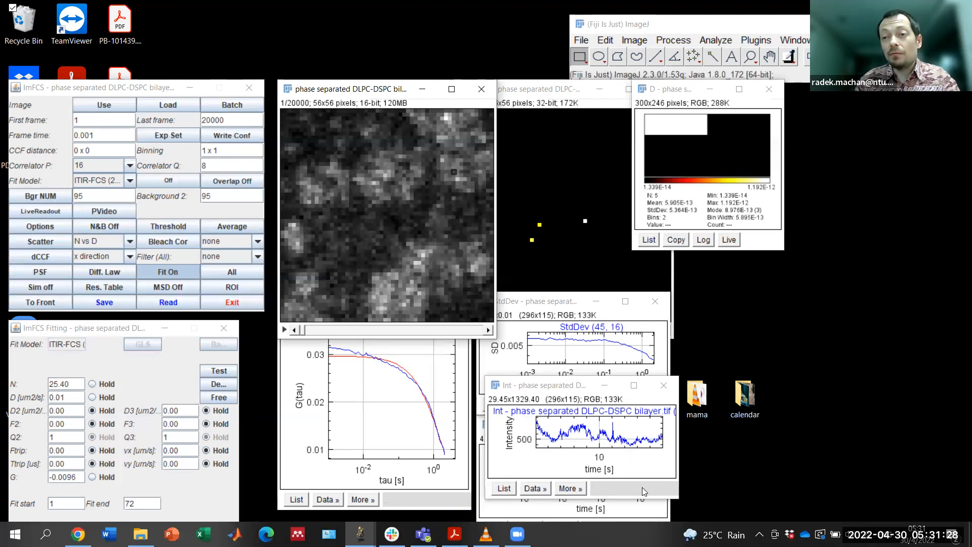
left_click(309, 192)
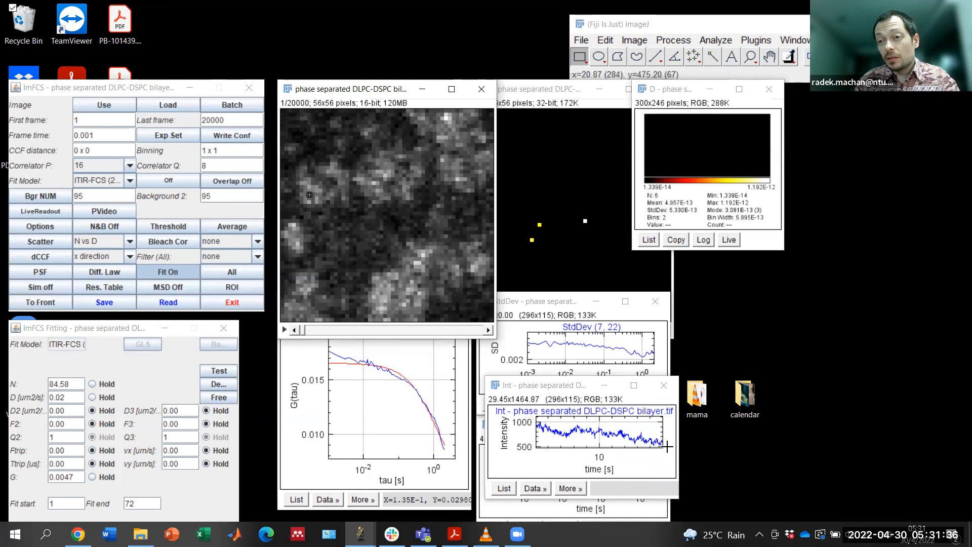
Set the bleach correction to Polynomial with order 4
left_click(258, 243)
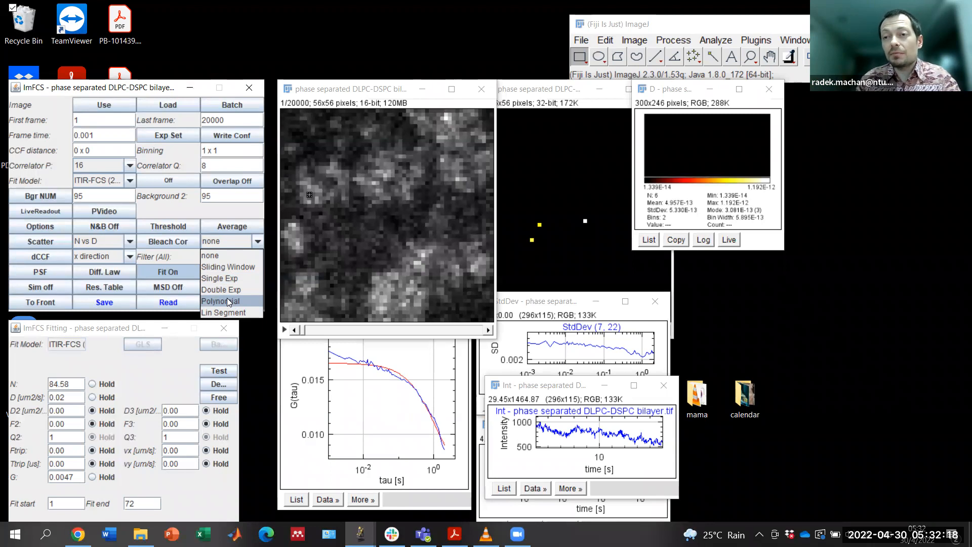
left_click(229, 301)
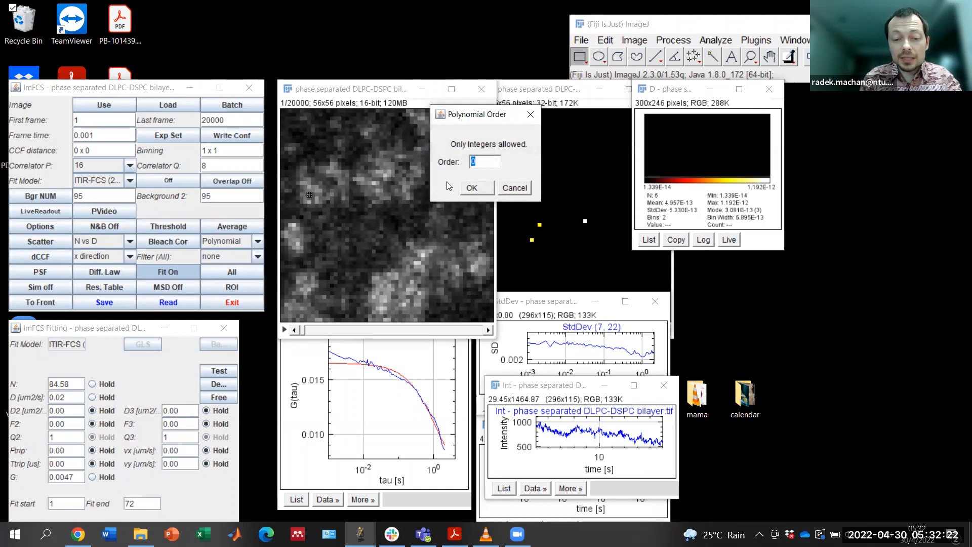
type("4")
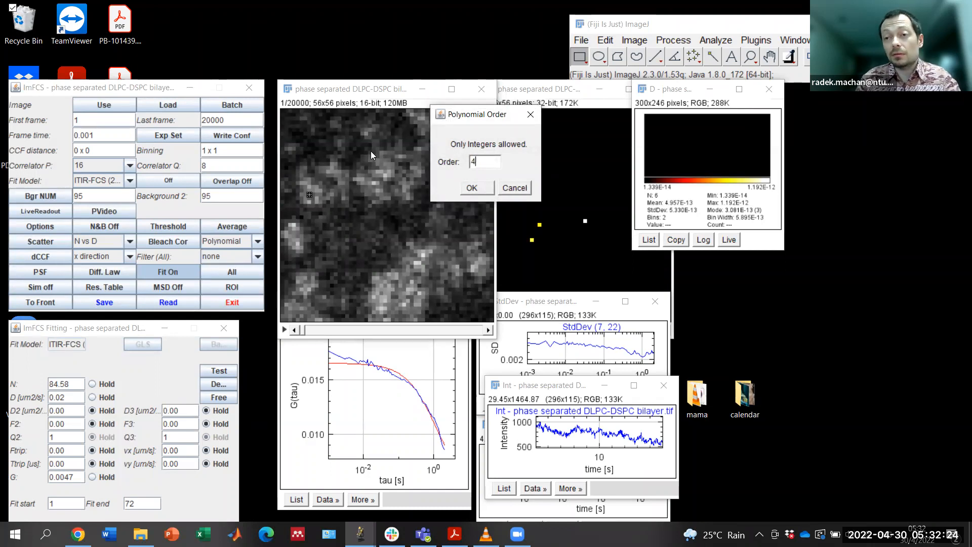
left_click(481, 188)
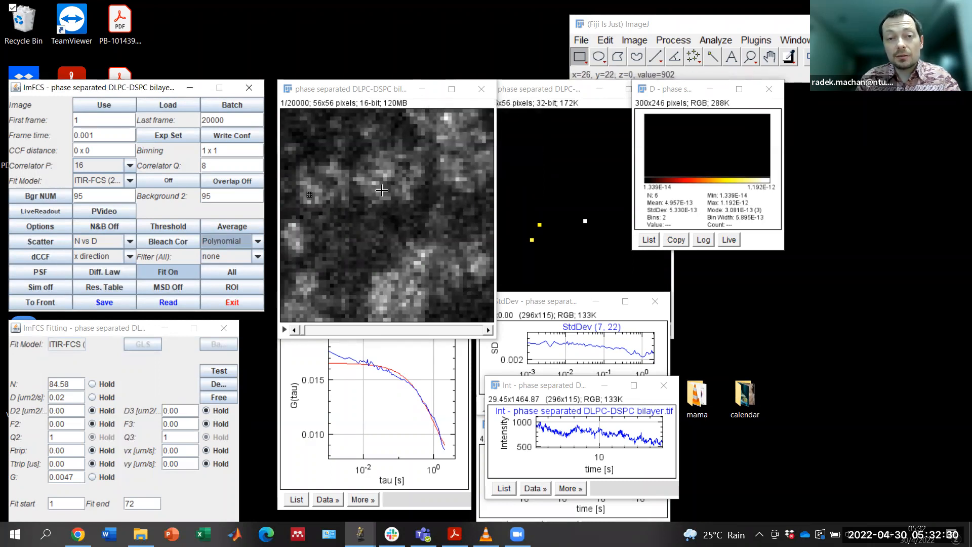
Recalculate the fitted autocorrelation at pixel (7, 22), accepting deletion of the old results, and calculate two pixels in the neighbouring bright domain
left_click(310, 200)
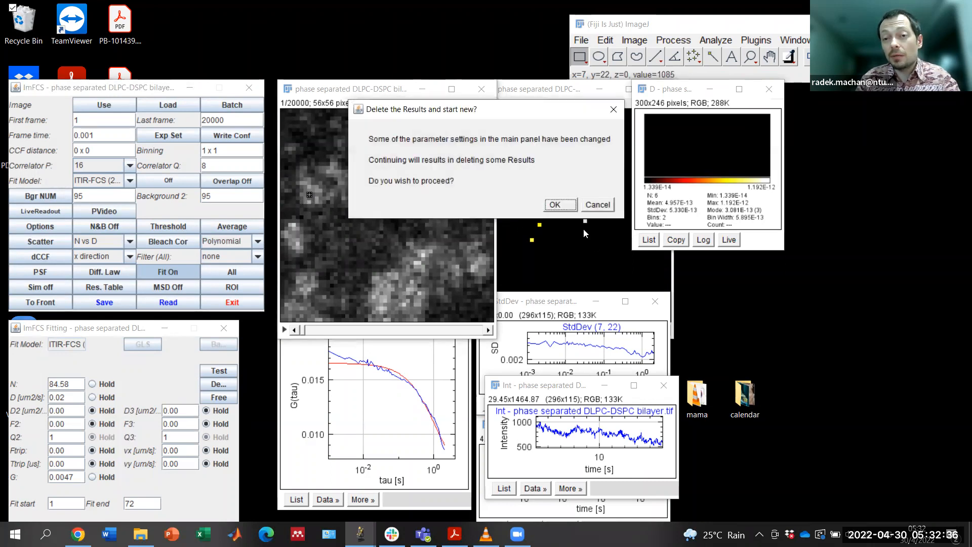
left_click(558, 207)
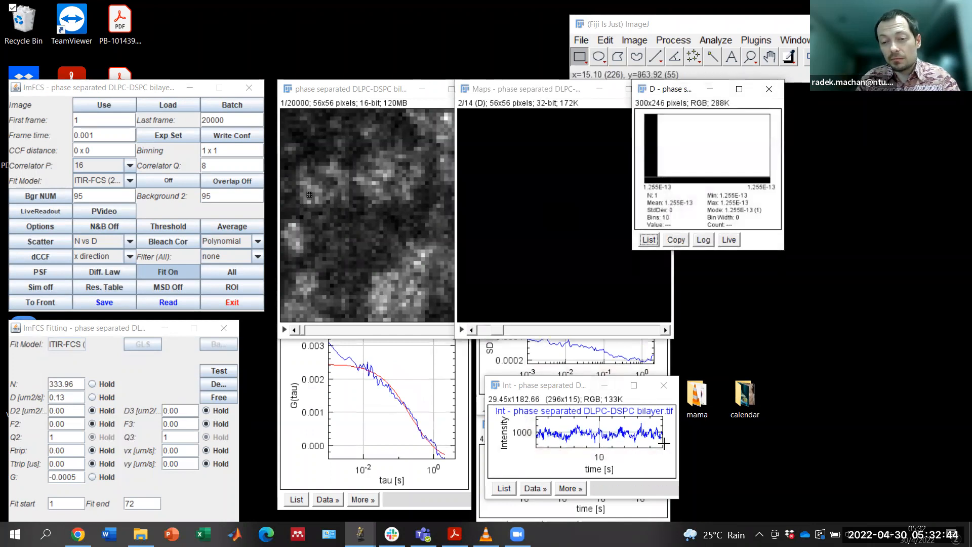
mouse_move(523, 424)
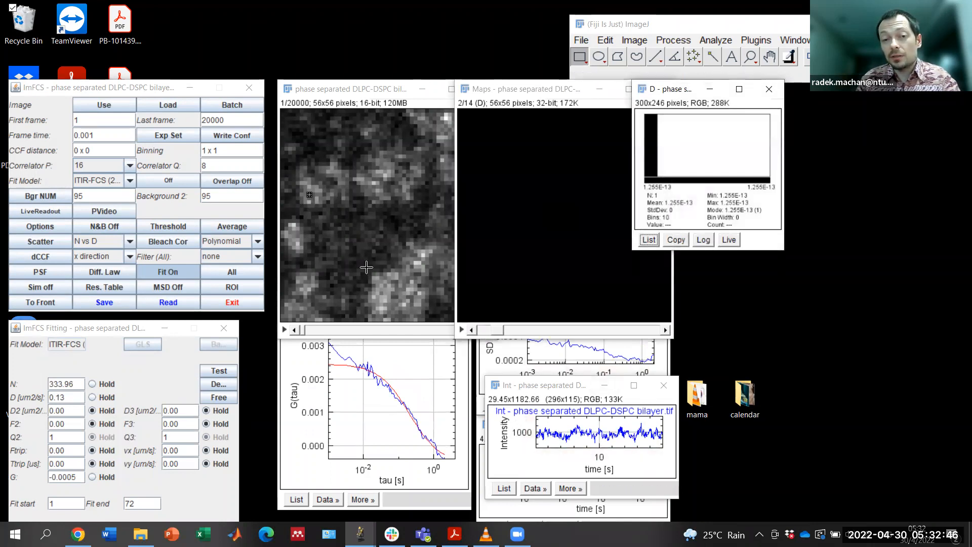
left_click(377, 188)
left_click(386, 168)
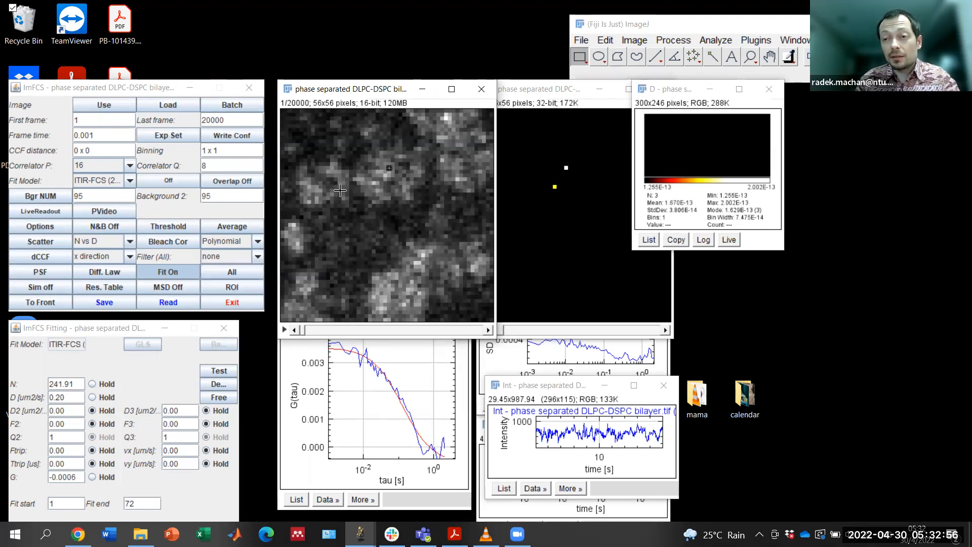
Calculate and fit the autocorrelations of all pixels, and arrange the parameter maps and histogram clear of the bilayer stack
left_click(249, 270)
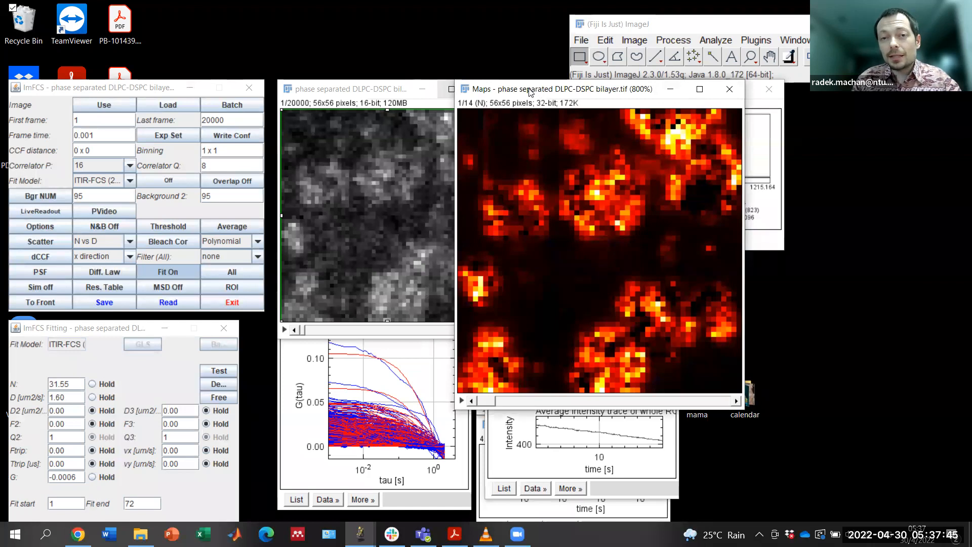
left_click_drag(530, 92, 504, 91)
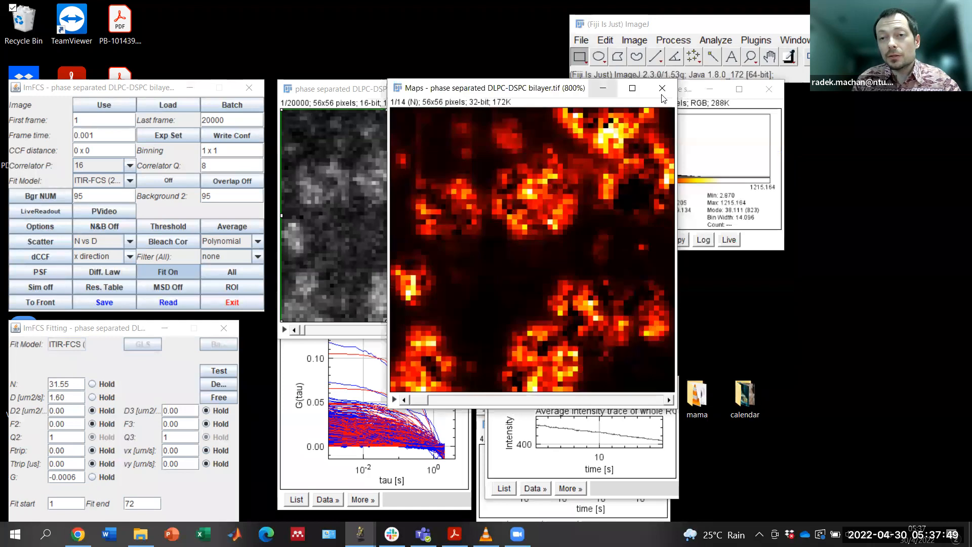
left_click(691, 100)
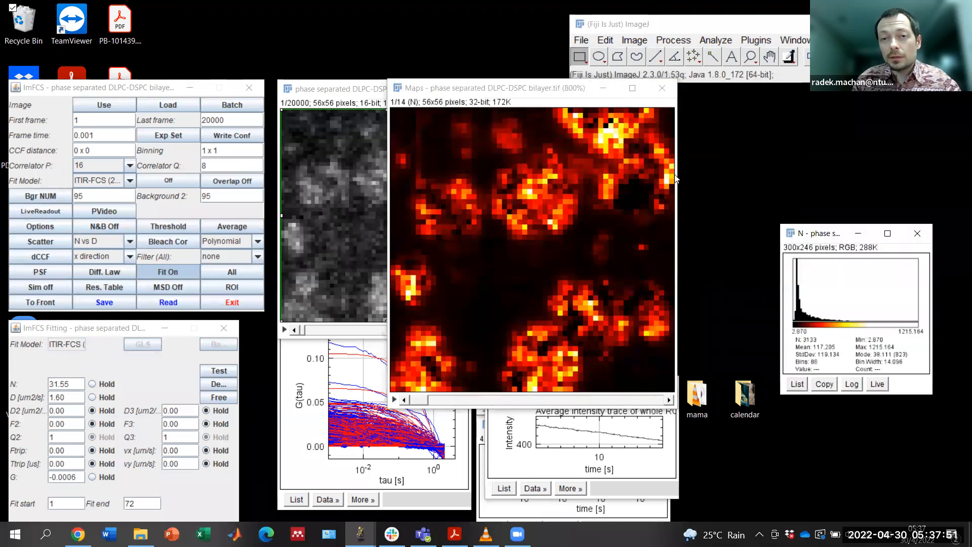
left_click(472, 94)
left_click_drag(472, 94, 578, 71)
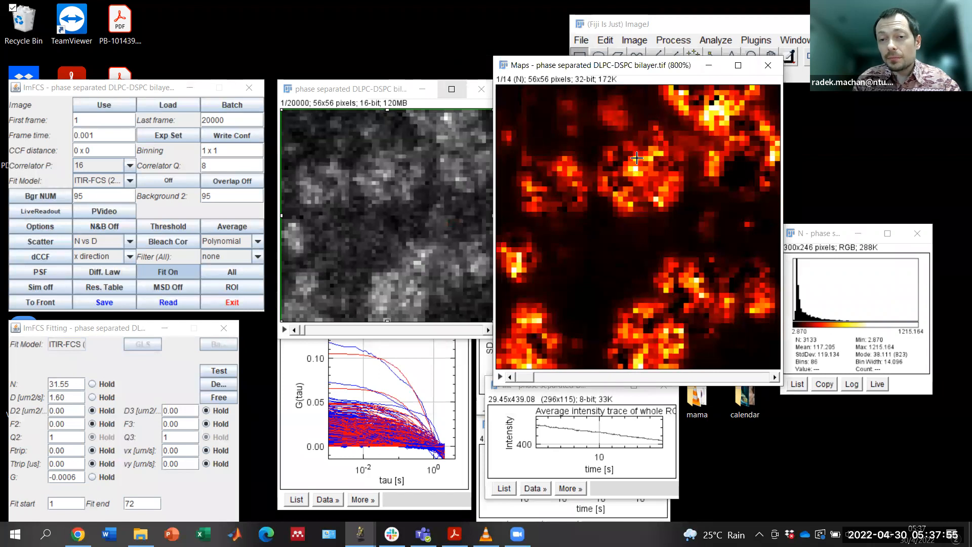
On the D map, plot the autocorrelations of a rectangular region inside a dark domain and of one in the bright area below it
left_click(776, 378)
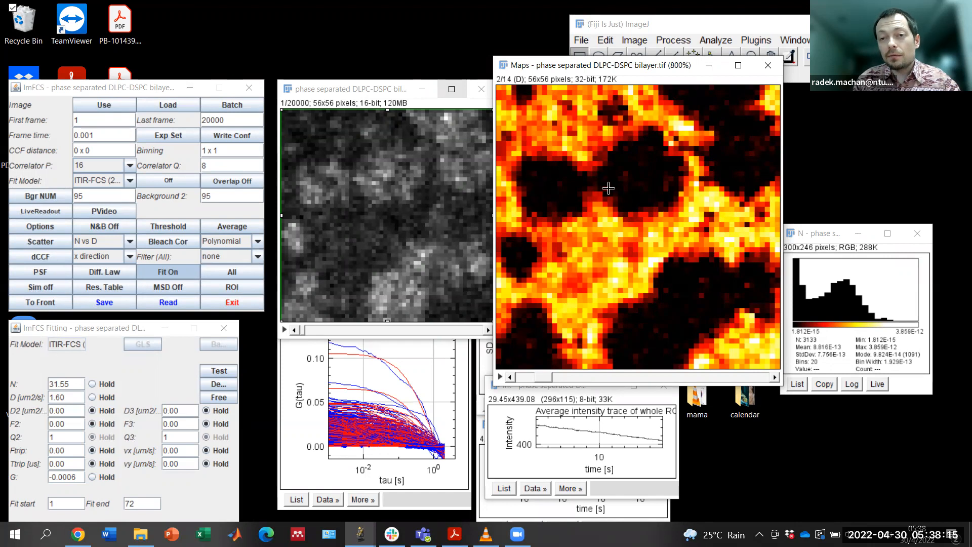
left_click_drag(617, 151, 657, 192)
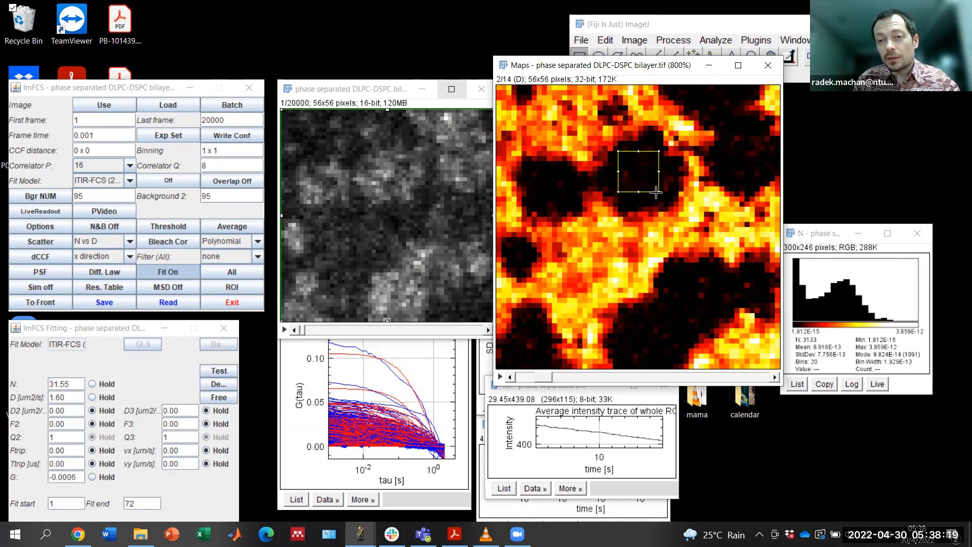
left_click_drag(618, 151, 655, 190)
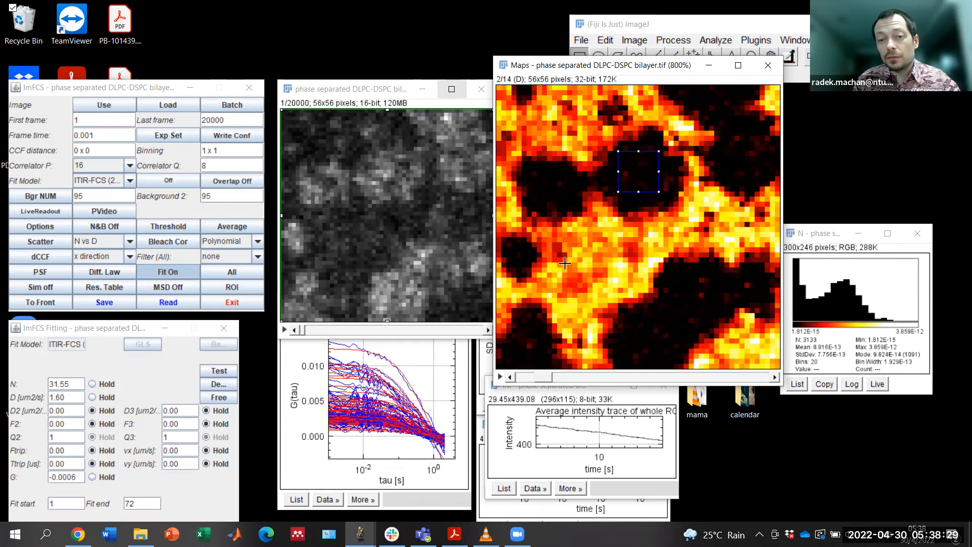
left_click_drag(567, 237, 585, 276)
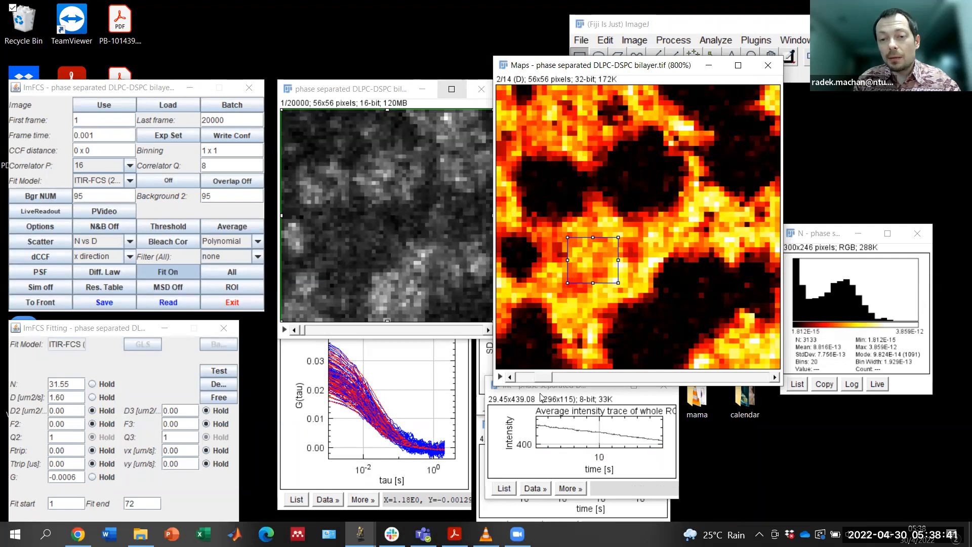
Plot a single pixel's fitted autocorrelation from the N map and restore the map's full display range
left_click_drag(546, 377, 530, 385)
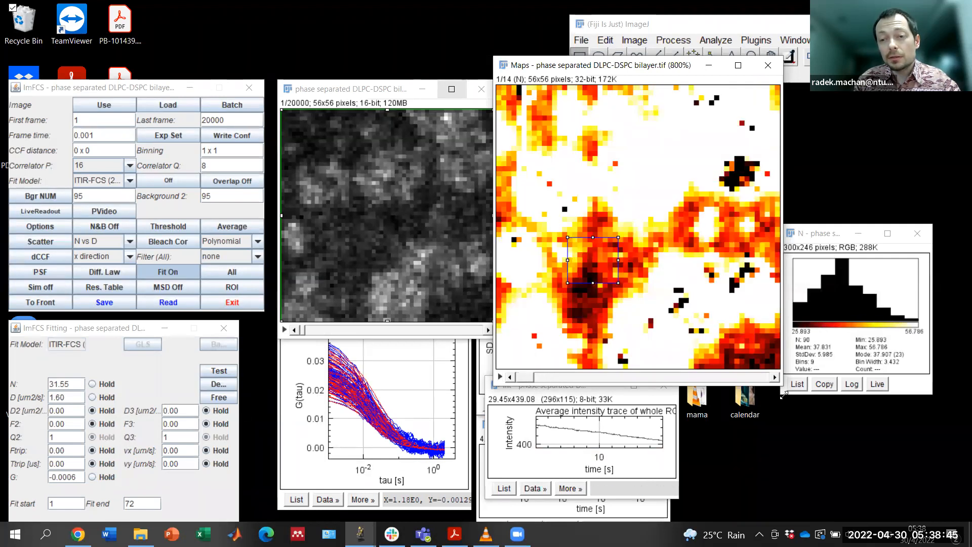
left_click(574, 227)
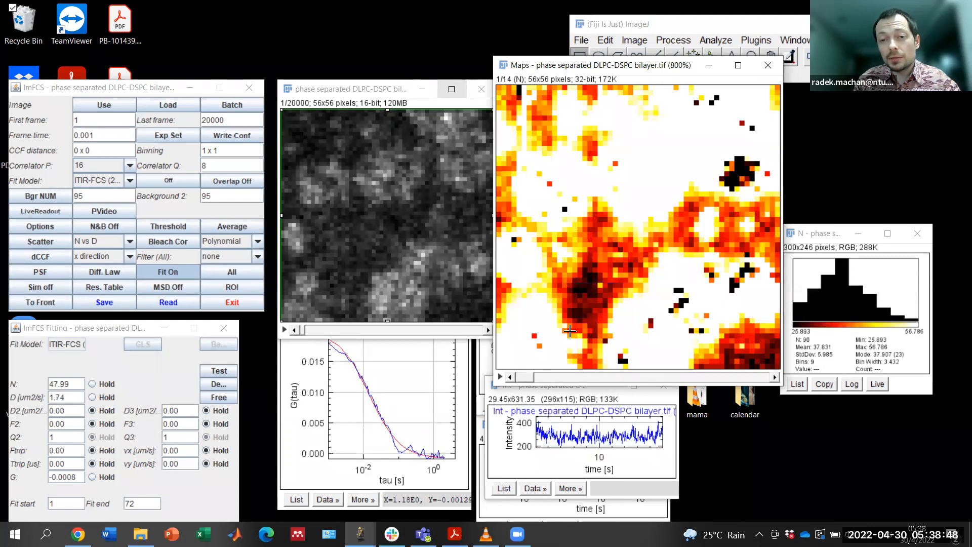
left_click(775, 378)
left_click(511, 376)
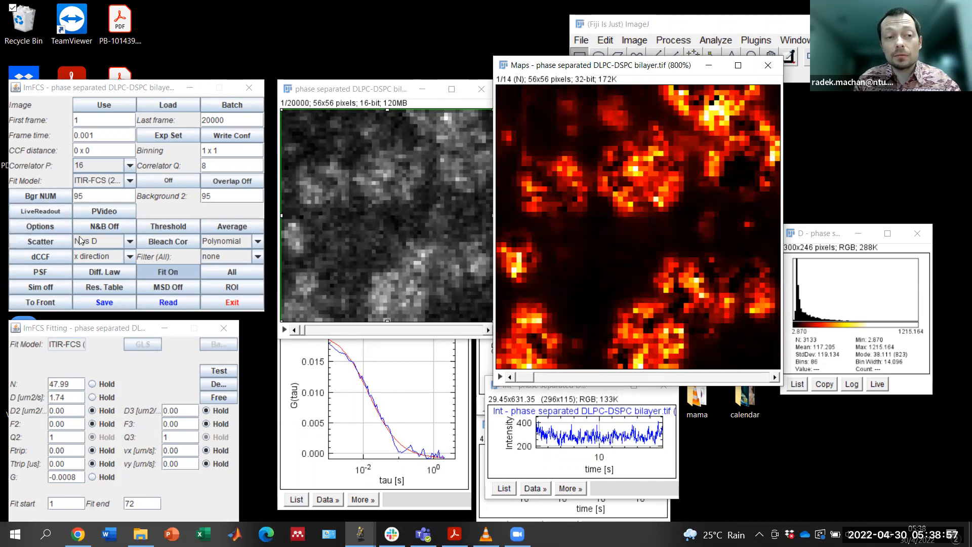
Create the N vs D scatter plot, place it clear of the correlation plot to examine it, and close it
left_click(42, 242)
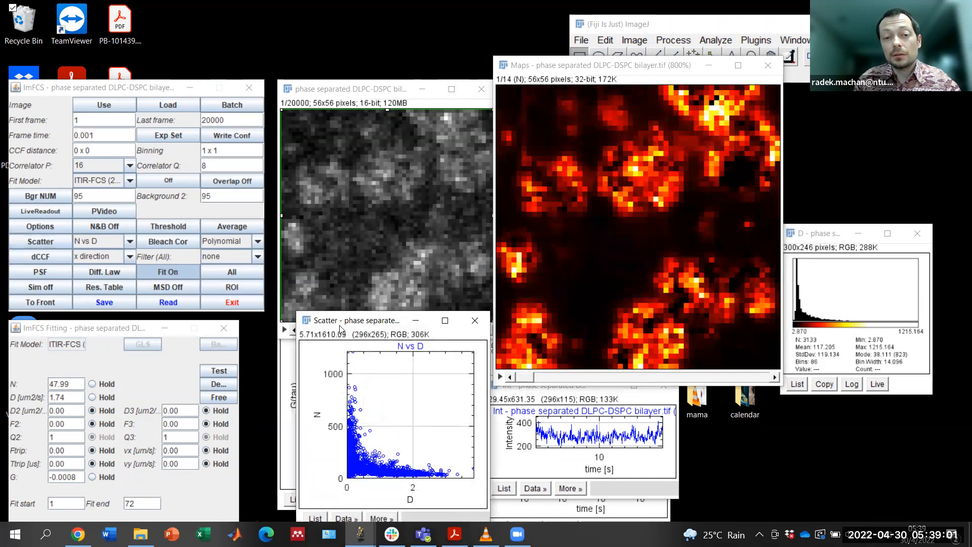
left_click_drag(337, 324, 230, 113)
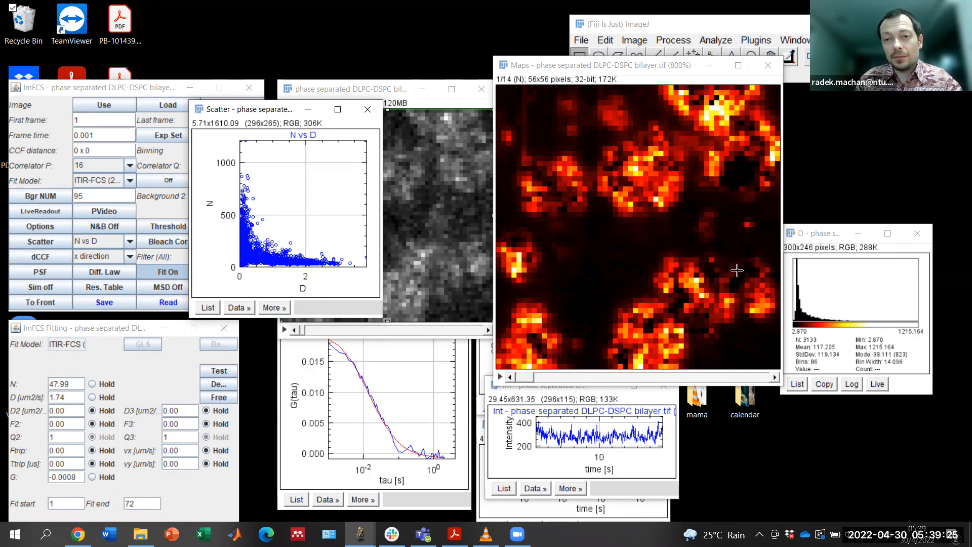
mouse_move(261, 151)
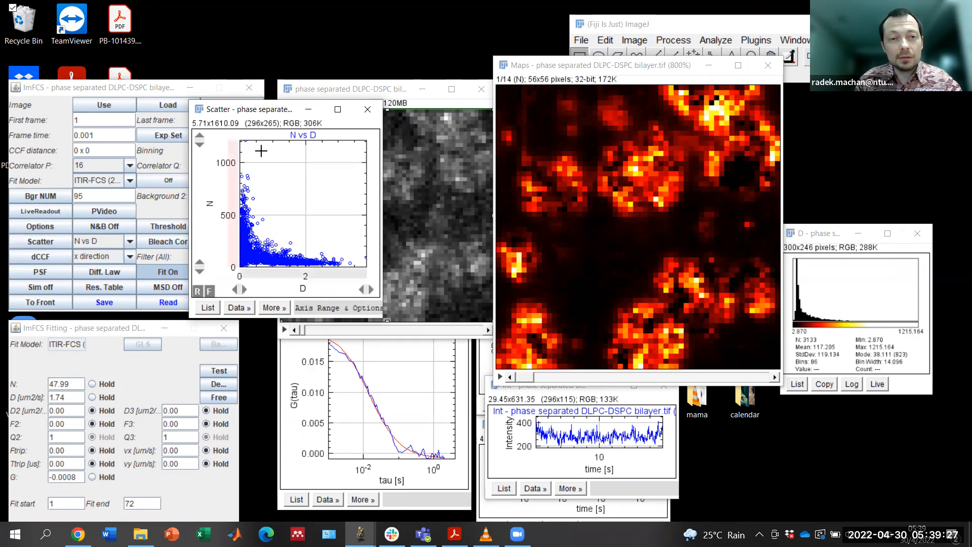
left_click(368, 109)
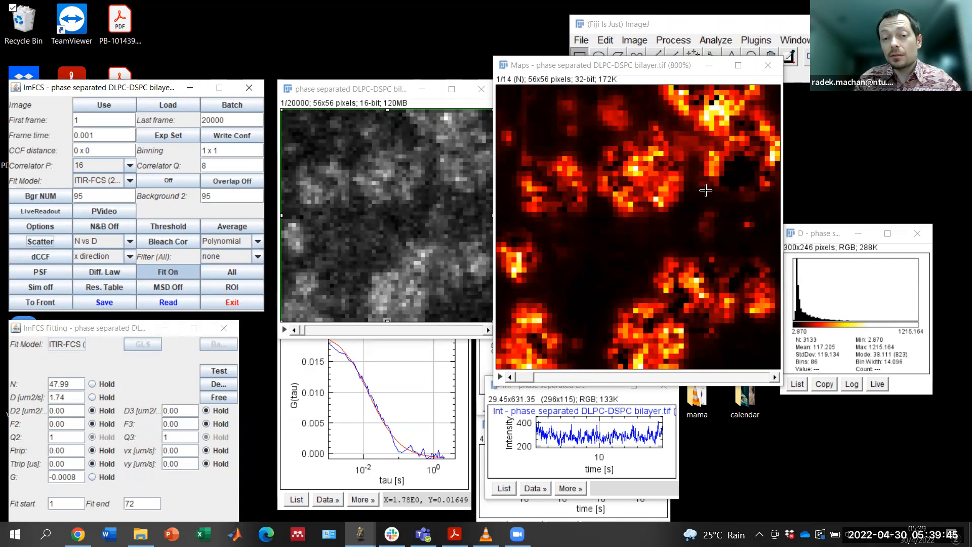
Start saving the results as phase separated DLPC-DSPC bilayer.xlsx in the Data folder and cancel the save
left_click(105, 302)
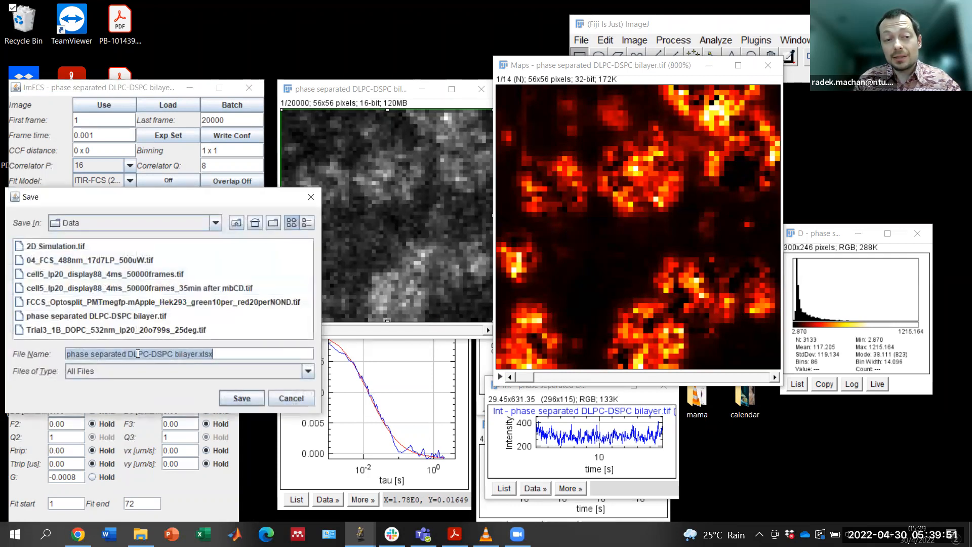
left_click(291, 399)
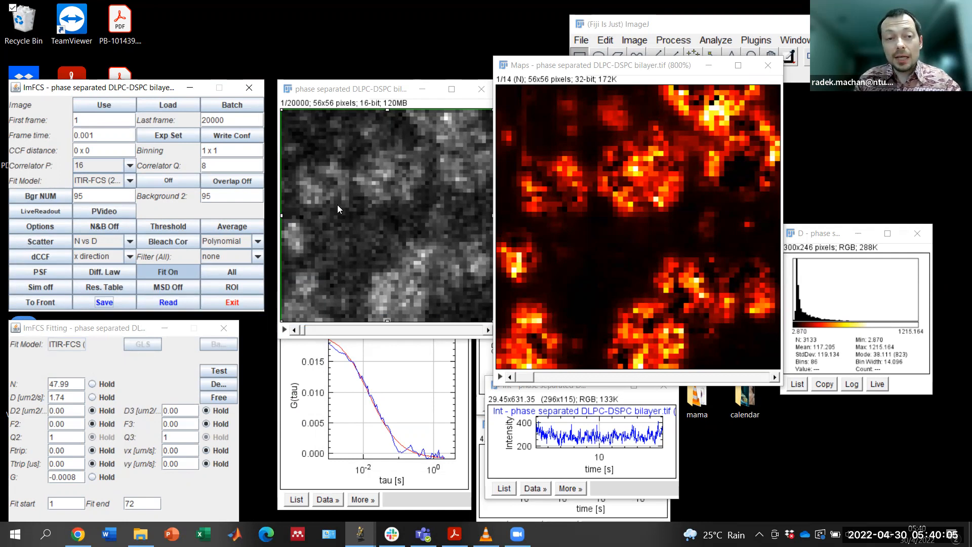
Open the ImFCS results table, review its Panel parameters, widen the window to reveal more result sheets, and close it
left_click(115, 287)
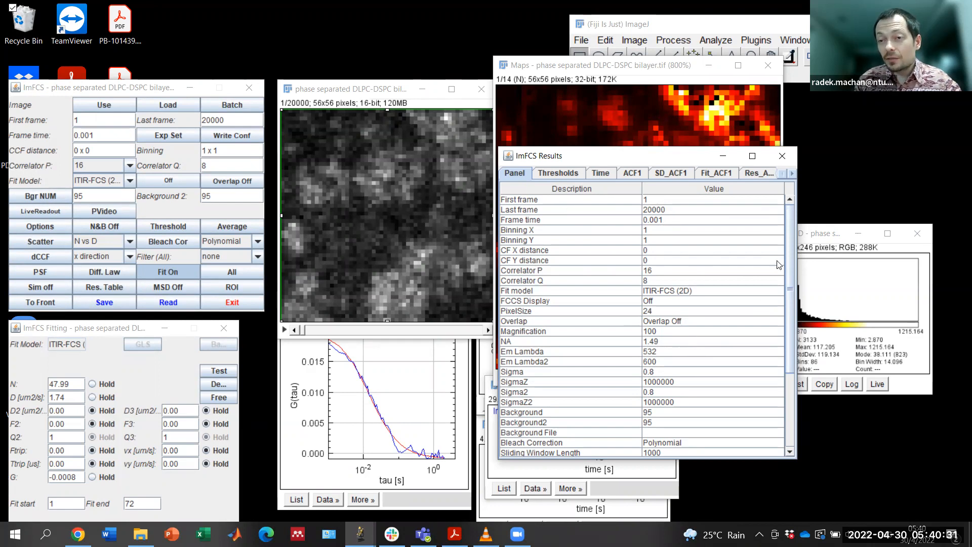
scroll(787, 311, "down", 4)
scroll(787, 311, "up", 4)
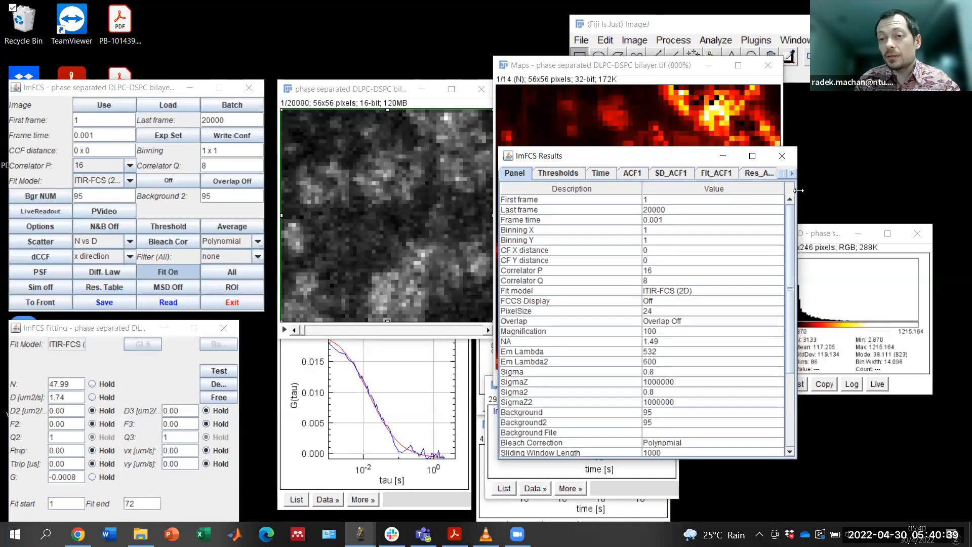
left_click_drag(798, 190, 896, 190)
left_click_drag(761, 159, 668, 166)
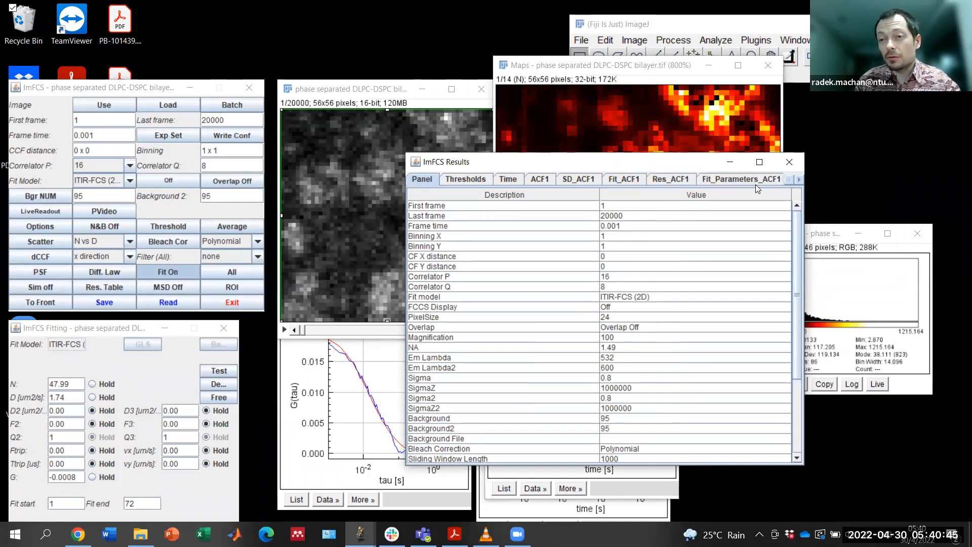
left_click(794, 163)
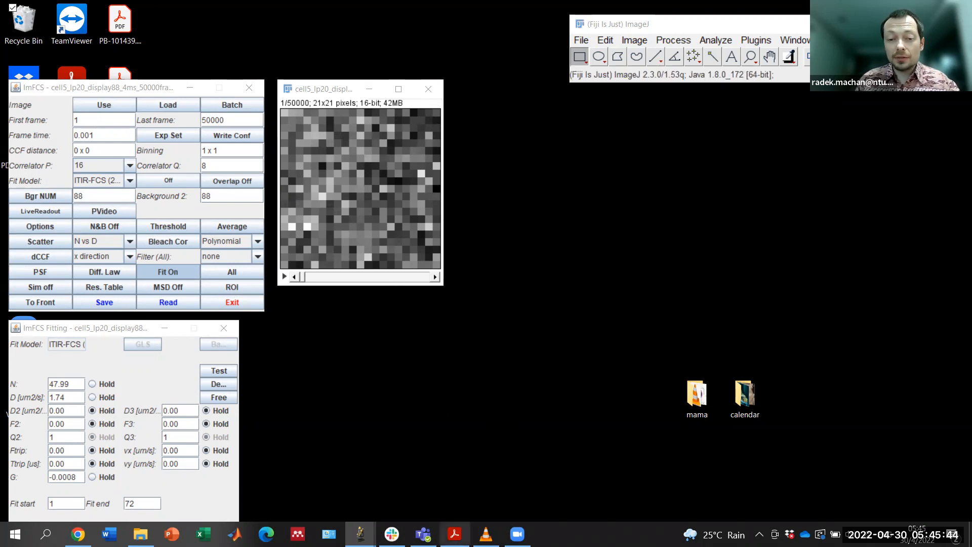
Switch to the Slide 1 document in Adobe Acrobat Reader to view the FCS diffusion law slide
mouse_move(454, 534)
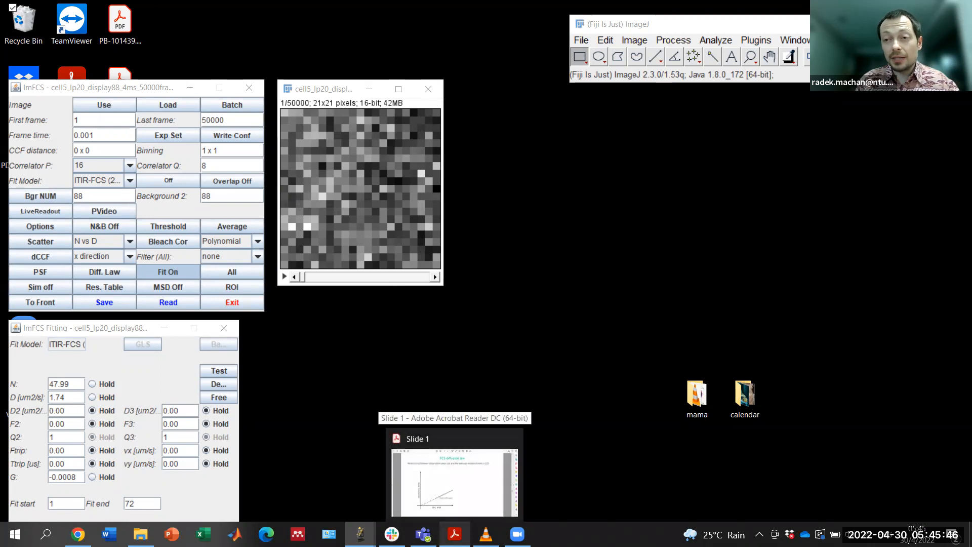
left_click(435, 444)
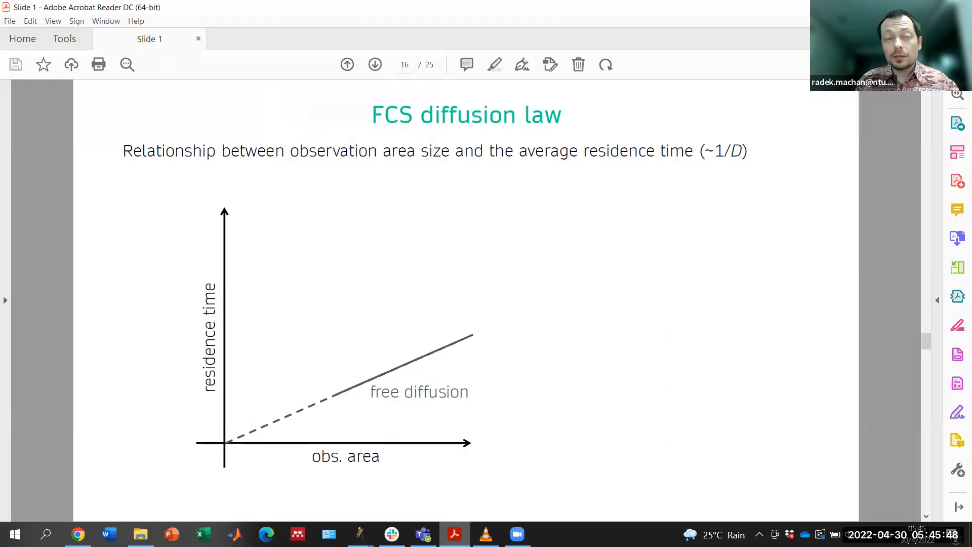
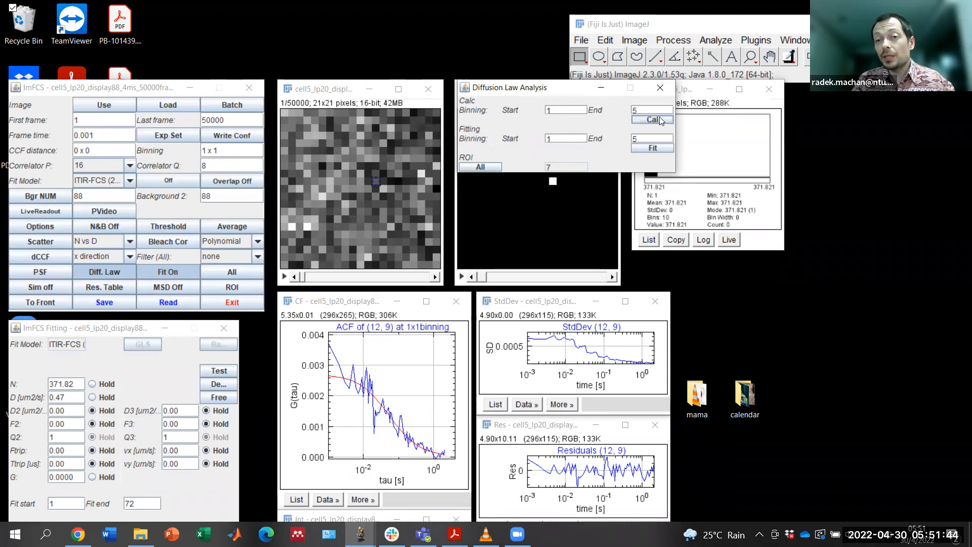
Calculate the diffusion law for binning 1 to 5 and fit it over the same range
left_click(649, 121)
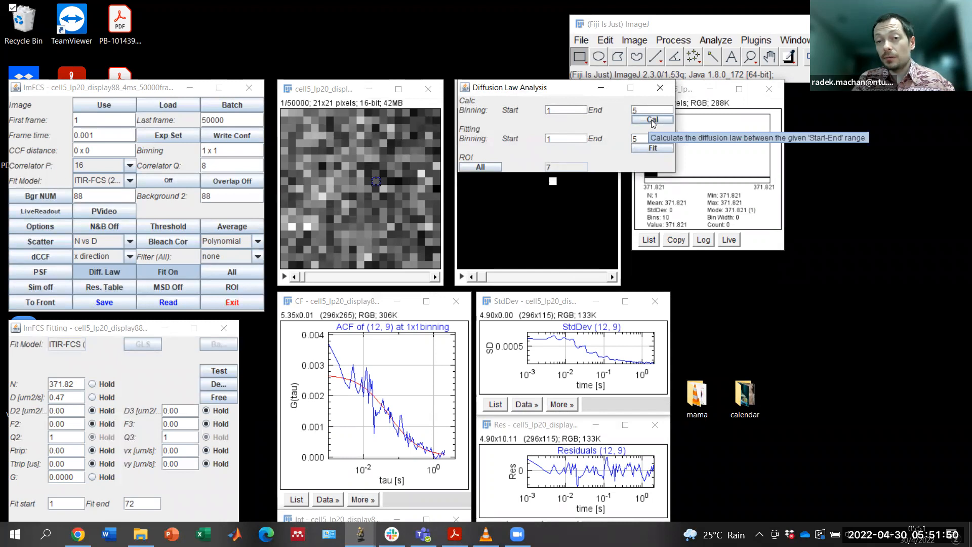
left_click(651, 120)
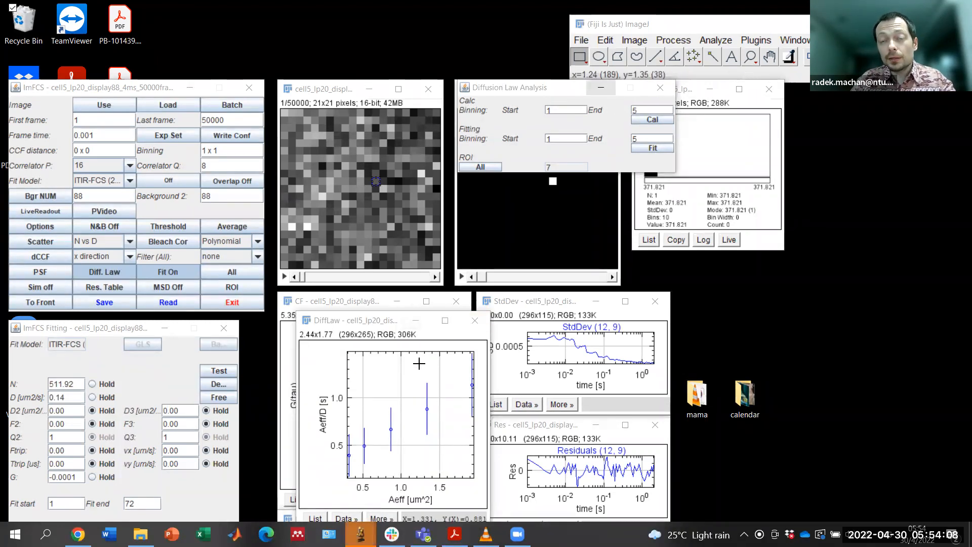
left_click(668, 152)
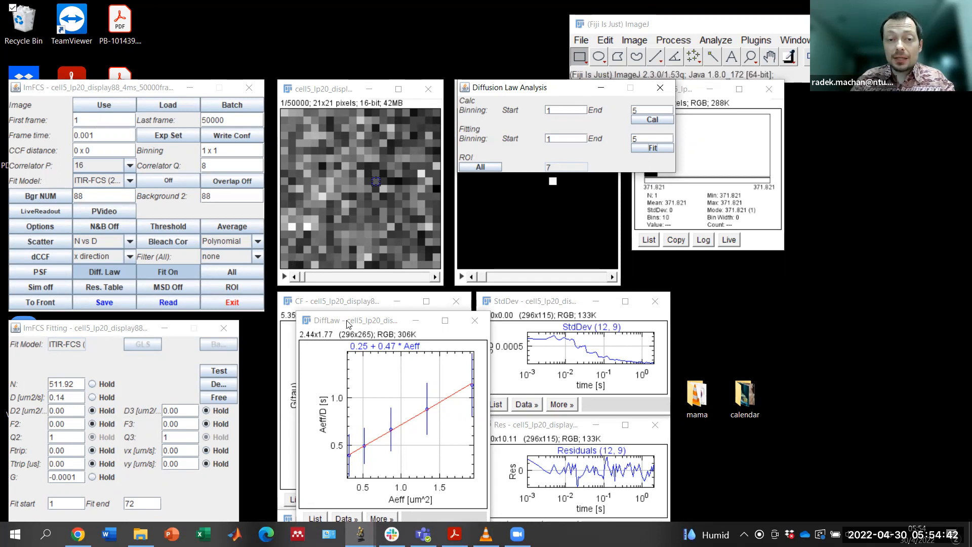
Place the fitted diffusion law plot clear of the correlation plot, duplicate it, and set the copy aside for comparison
left_click_drag(348, 324, 497, 241)
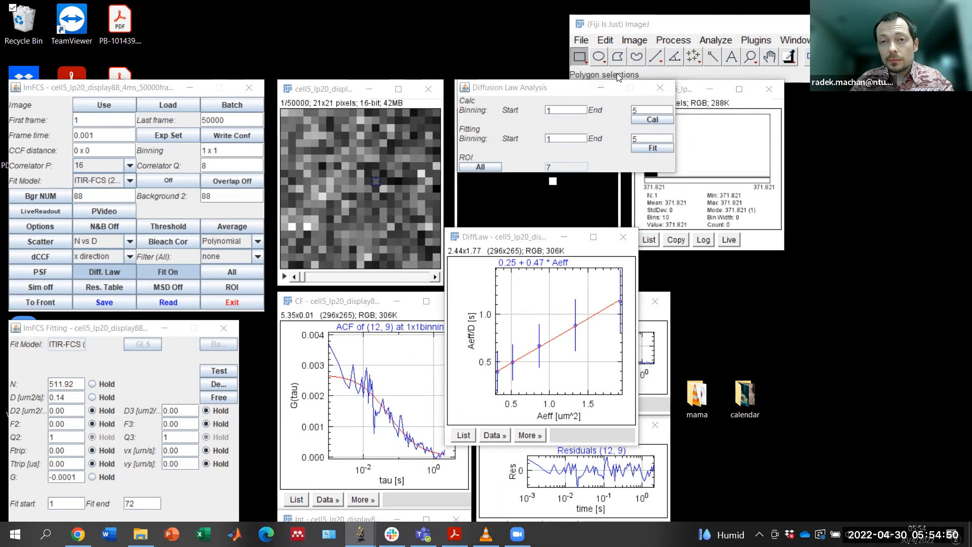
left_click(632, 41)
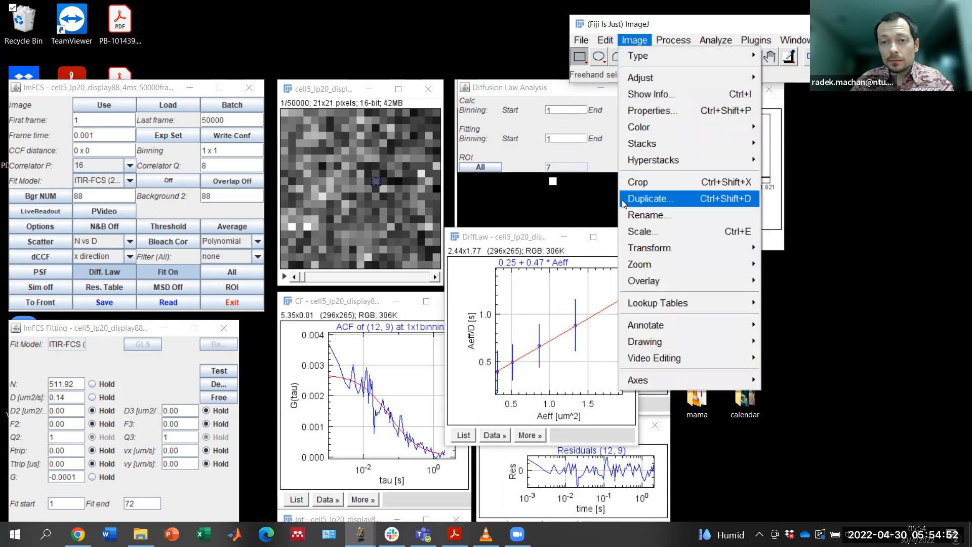
left_click(632, 204)
left_click(478, 174)
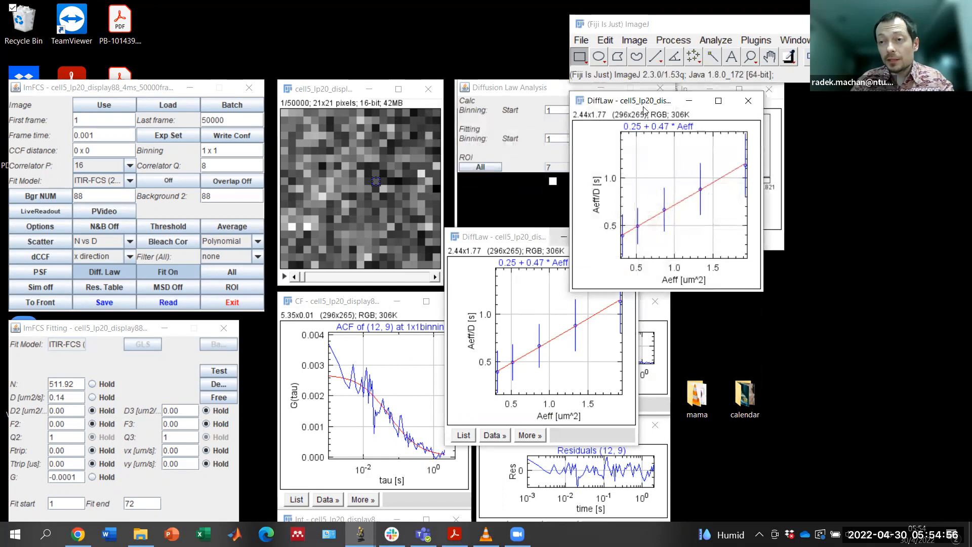
left_click_drag(644, 104, 880, 297)
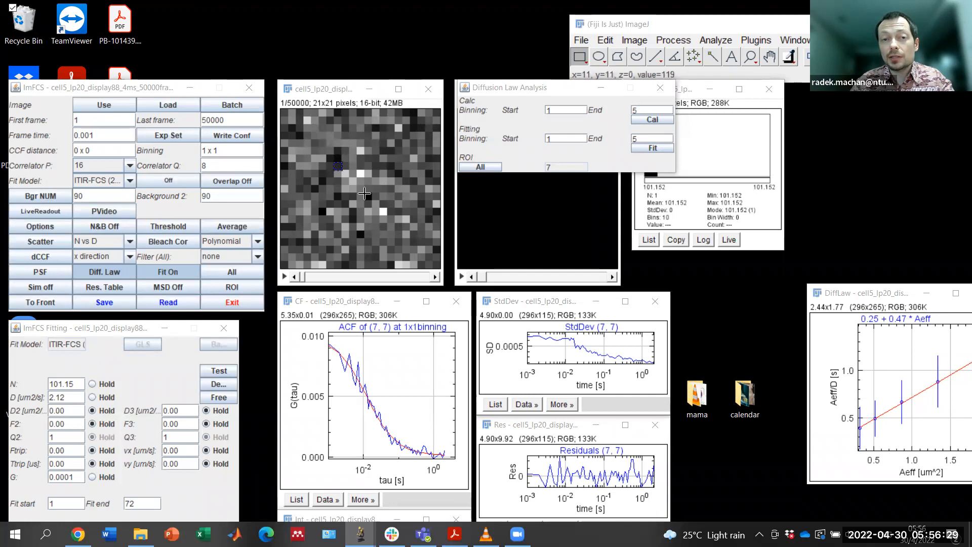
Calculate and fit the diffusion law of the newly loaded stack for binning 1 to 5
left_click(651, 119)
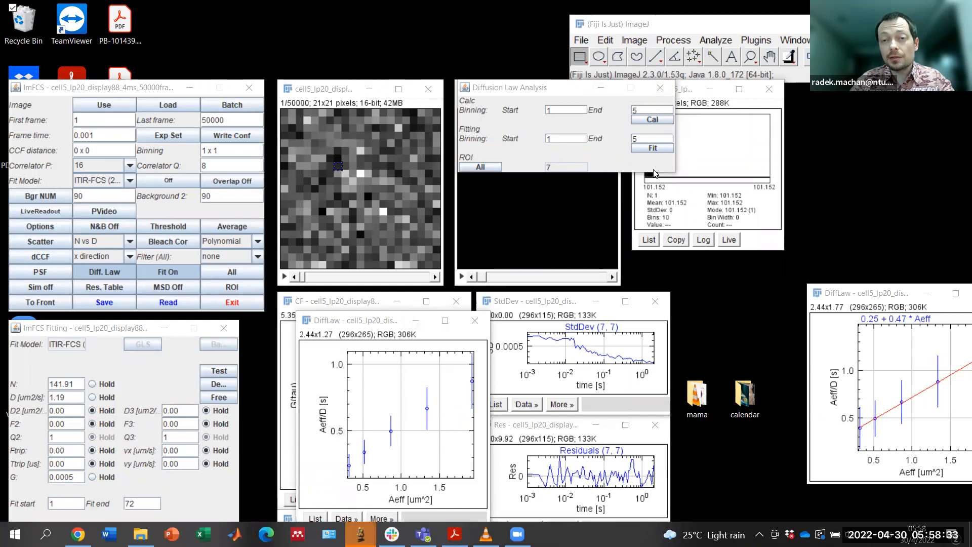
left_click(653, 147)
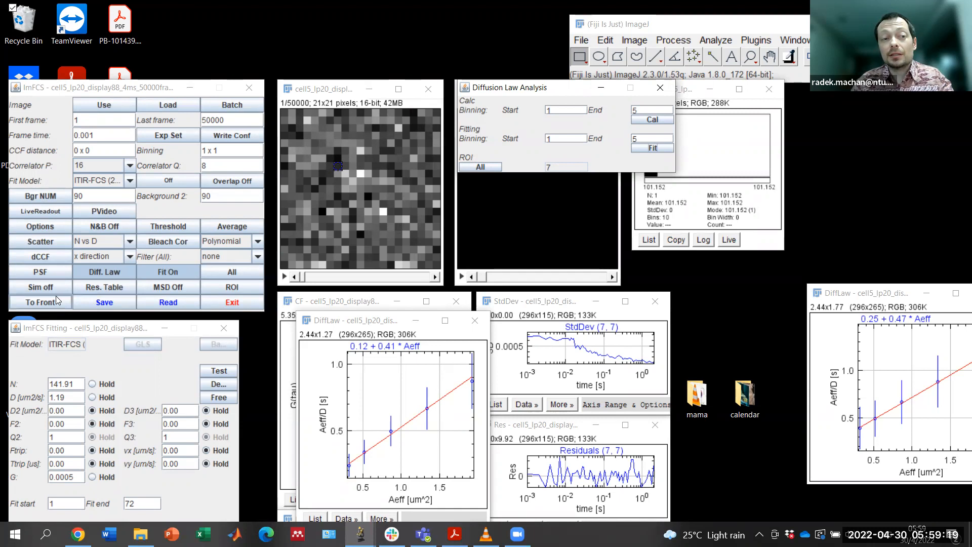
Close the image stack, the diffusion law analysis, both diffusion law plots, the correlation plot and the N histogram
left_click(428, 90)
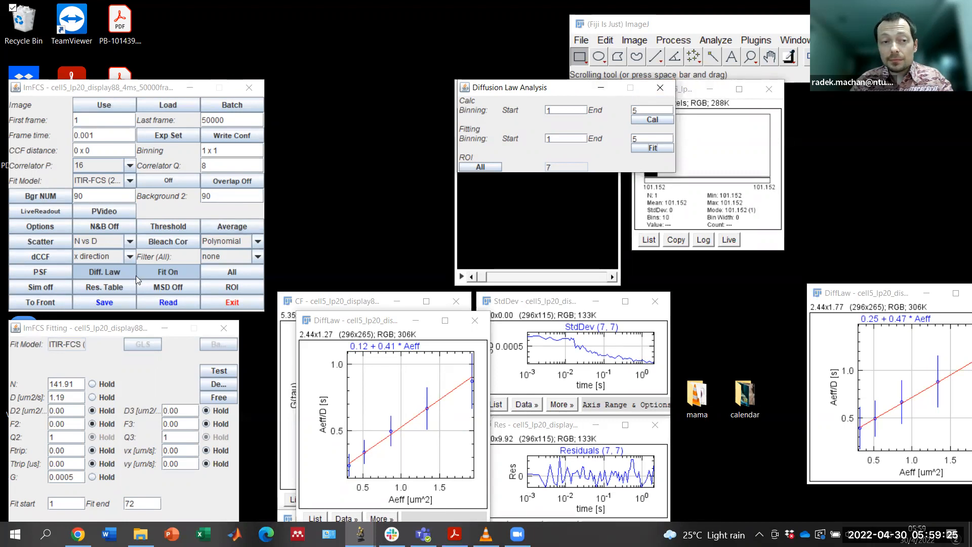
left_click(119, 269)
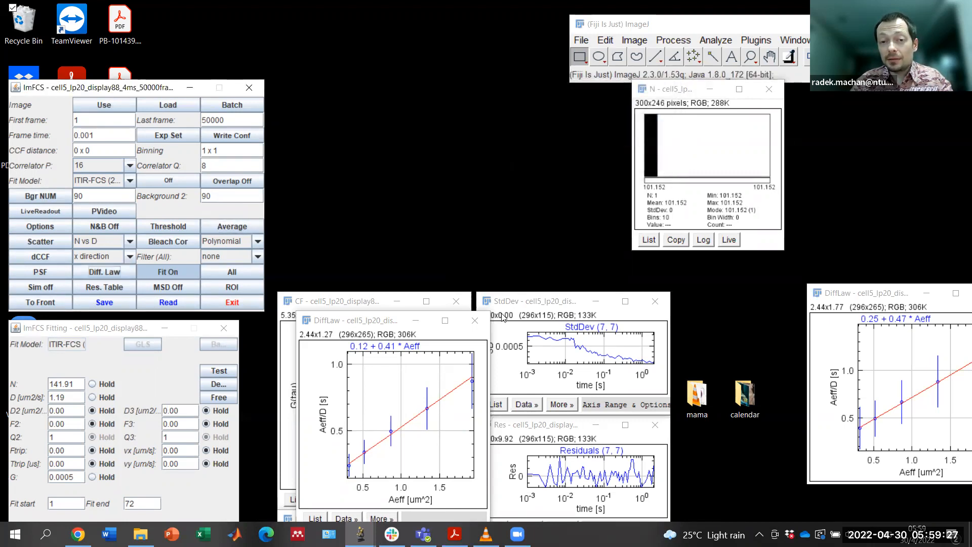
left_click(475, 320)
left_click(456, 301)
left_click(456, 301)
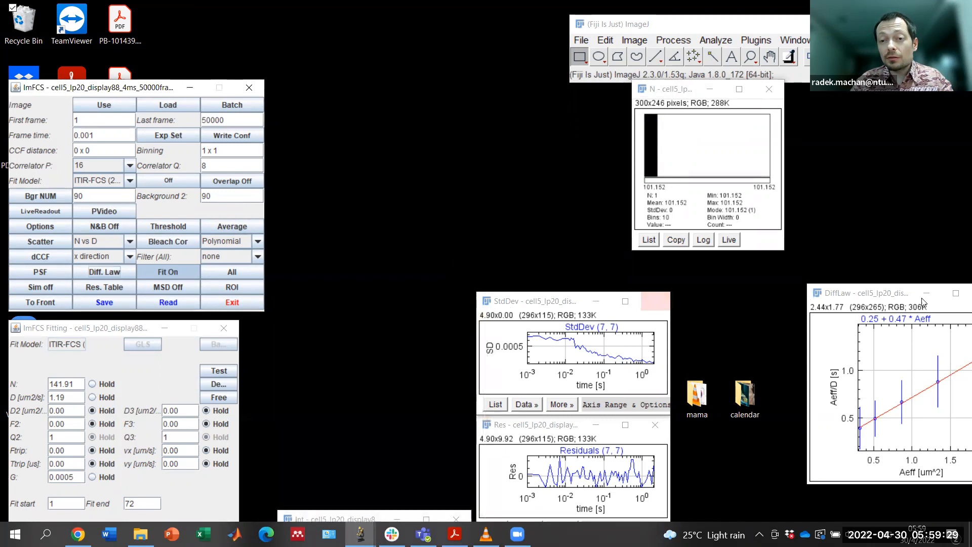
left_click_drag(898, 294, 815, 304)
left_click(903, 303)
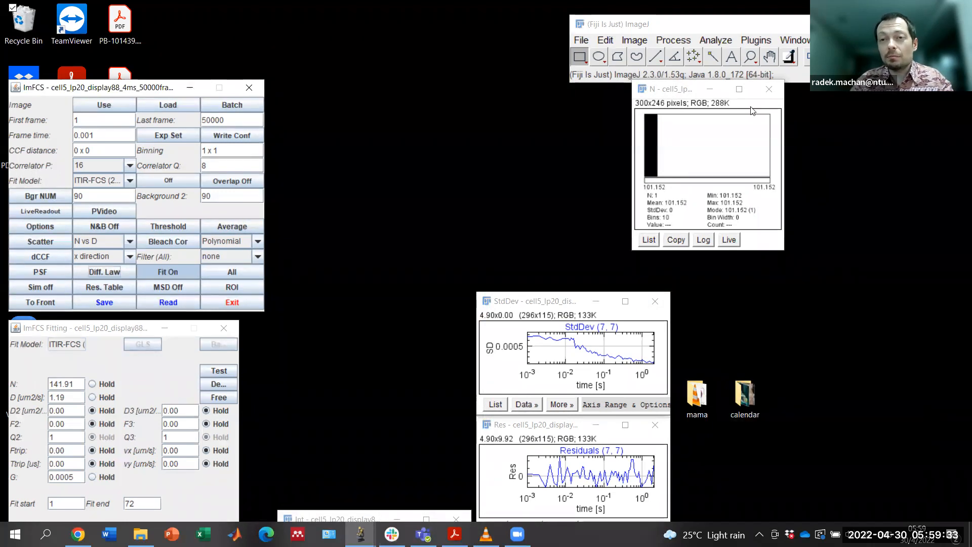
left_click(769, 88)
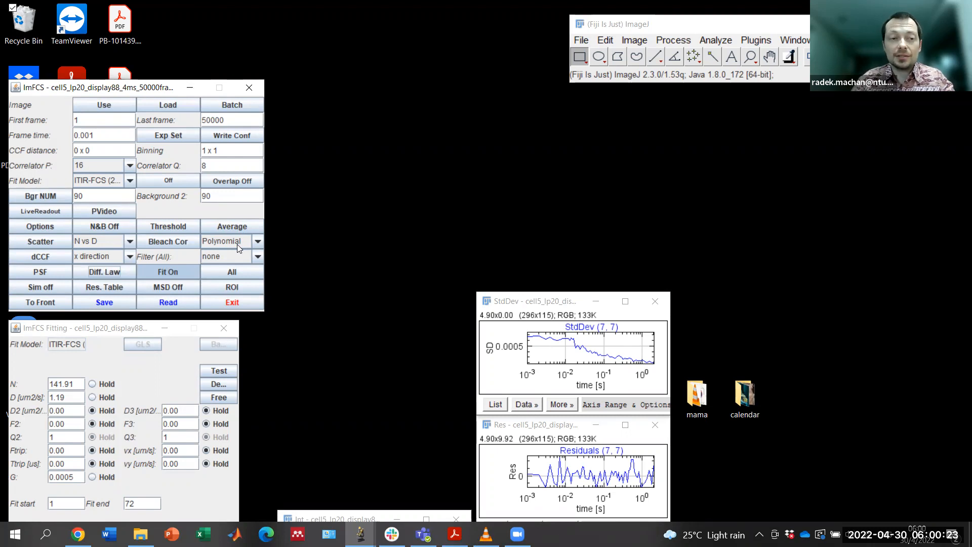
Turn on the simulator and set the camera noise to 10, the particle number to 10000 and CPS to 1000
left_click(44, 287)
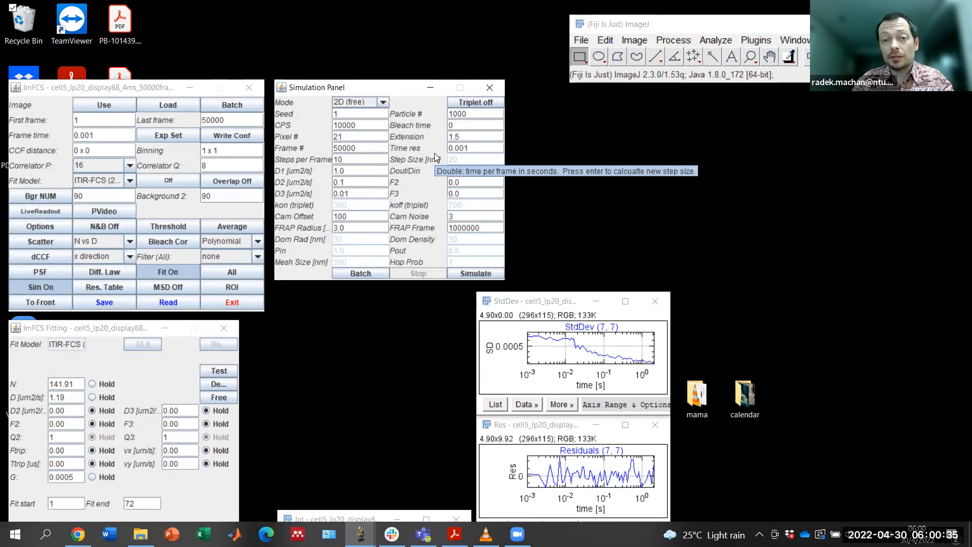
left_click(450, 216)
key("BackSpace")
type("10")
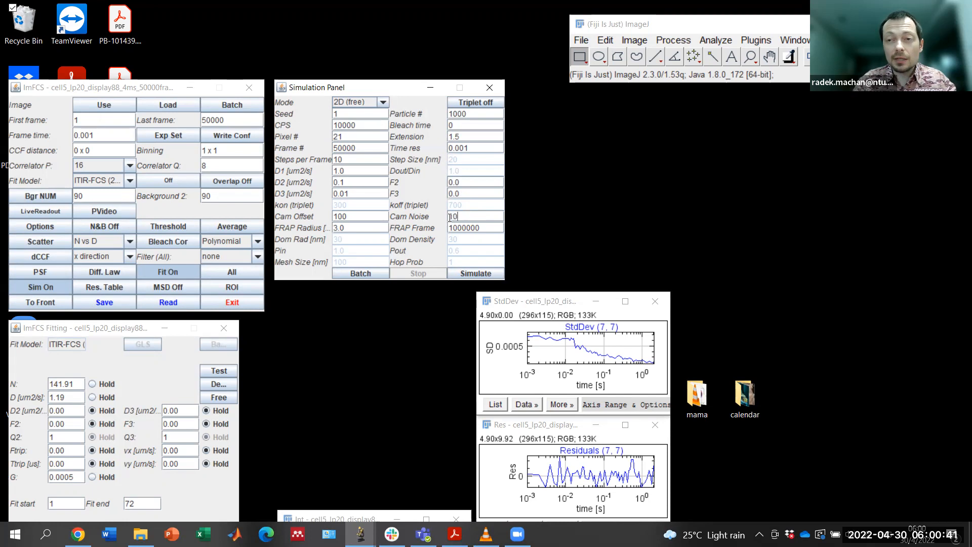
left_click(473, 114)
type("0")
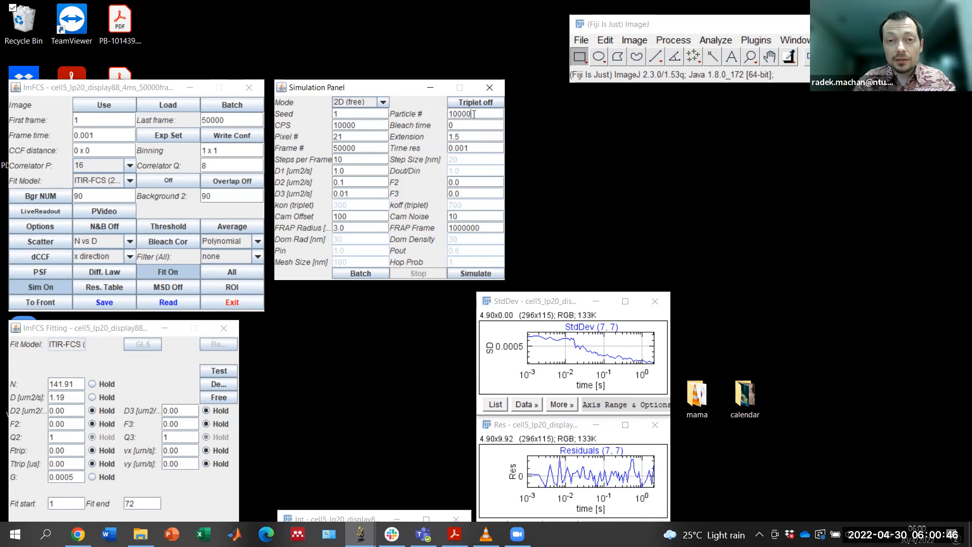
left_click(366, 125)
key("BackSpace")
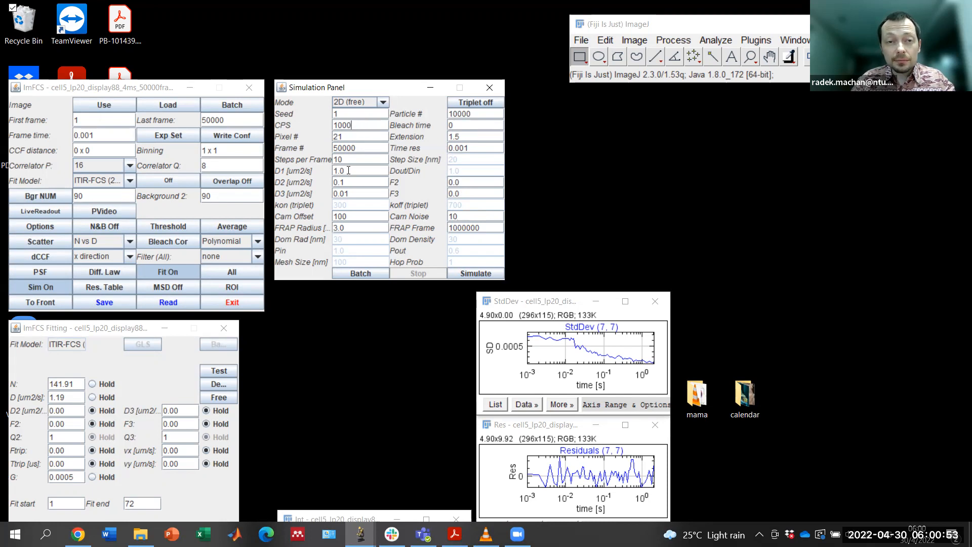
Set D1 to 0.5 um2/s and the bleach time to 6, and run the 2D (free) simulation
left_click_drag(355, 171, 330, 170)
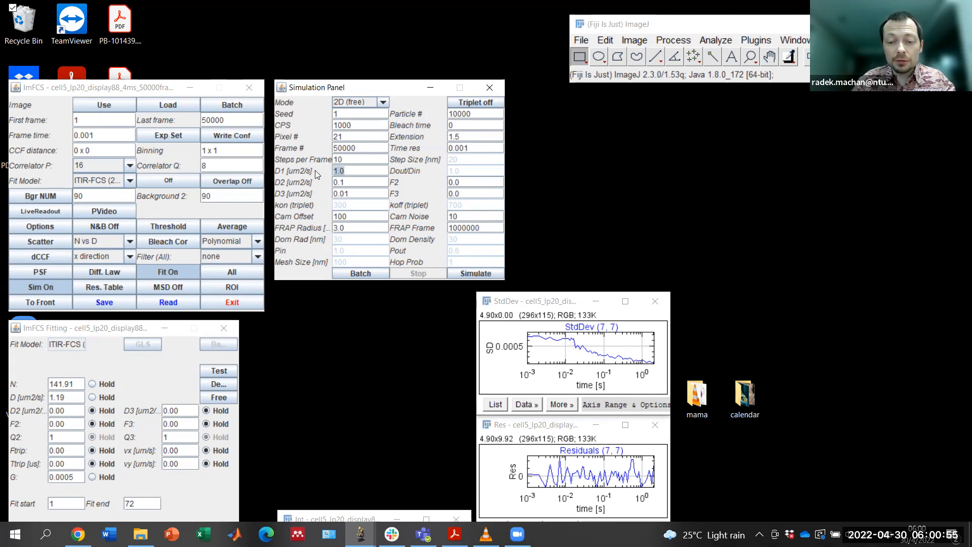
type("0.5")
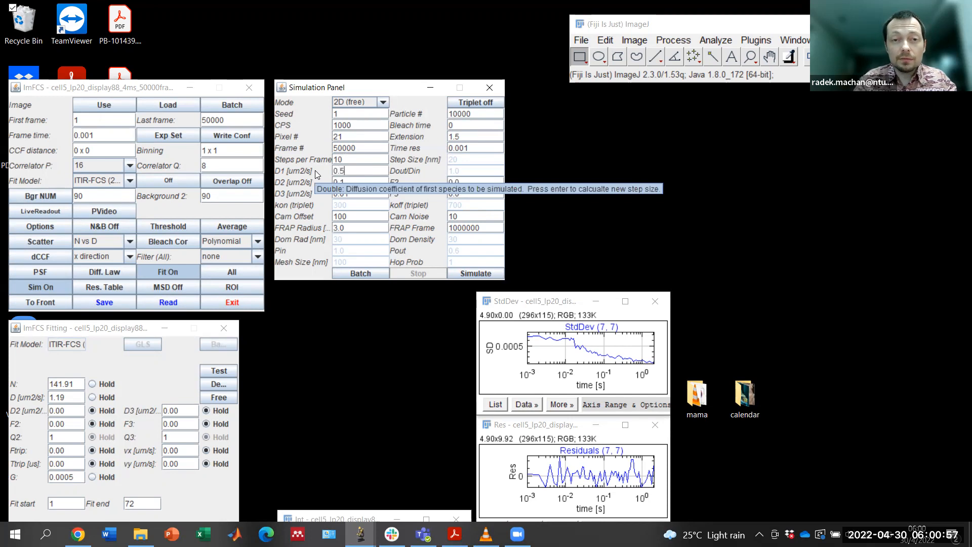
left_click(461, 124)
type("6")
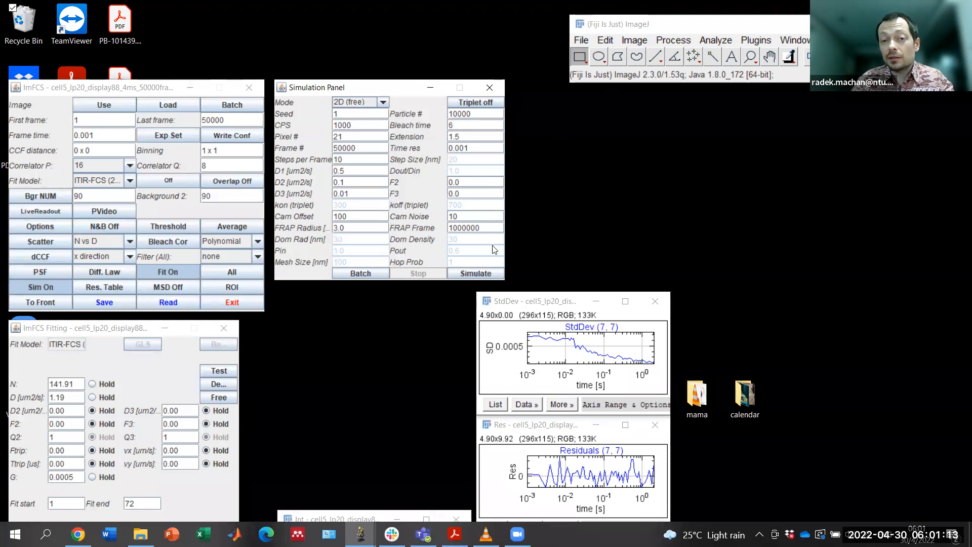
left_click(484, 275)
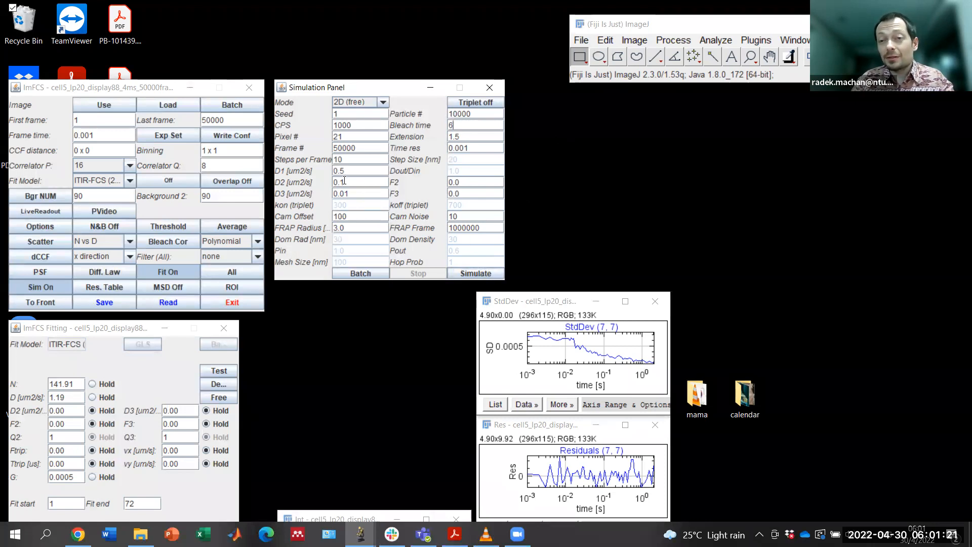
left_click(476, 274)
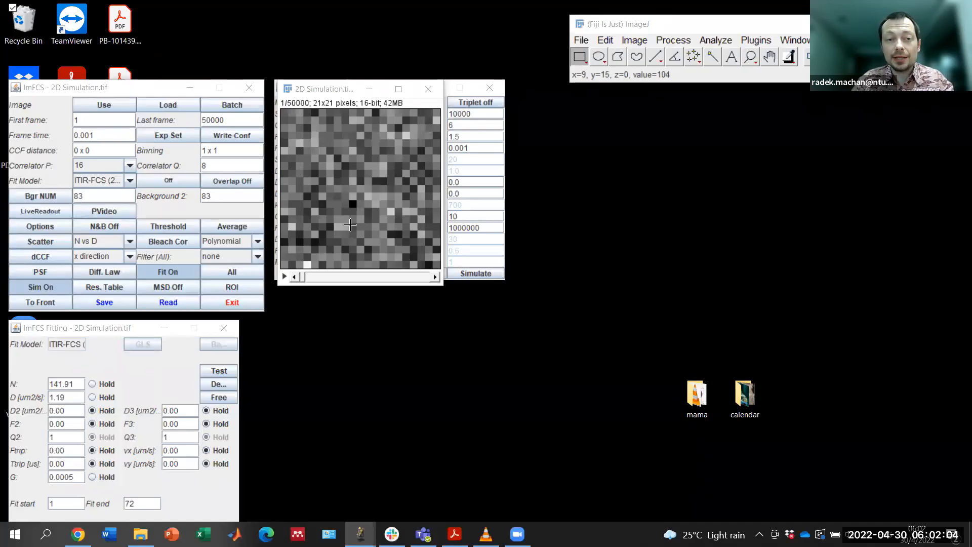
Set bleach correction to none, correlate pixel (10, 10) of the simulated stack, and bring its intensity trace into view
left_click(258, 242)
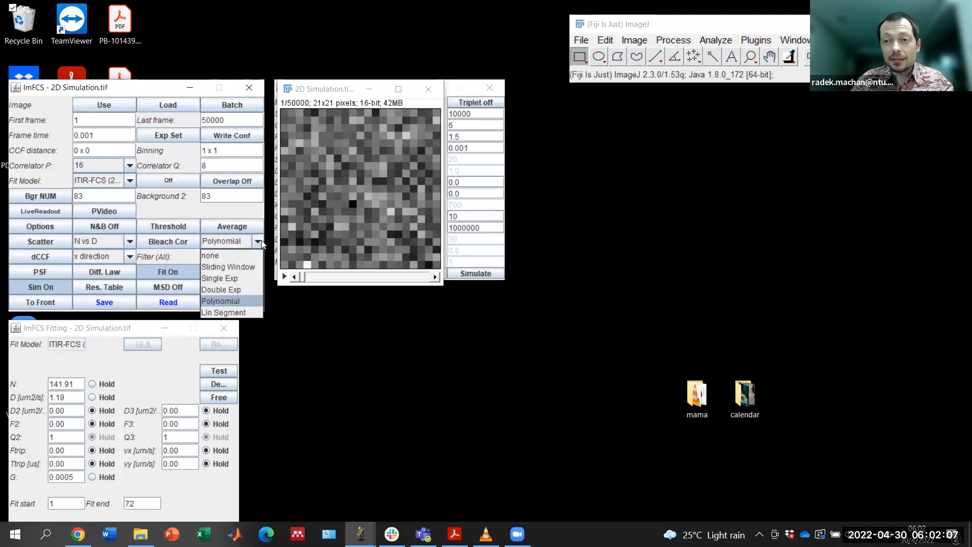
left_click(228, 255)
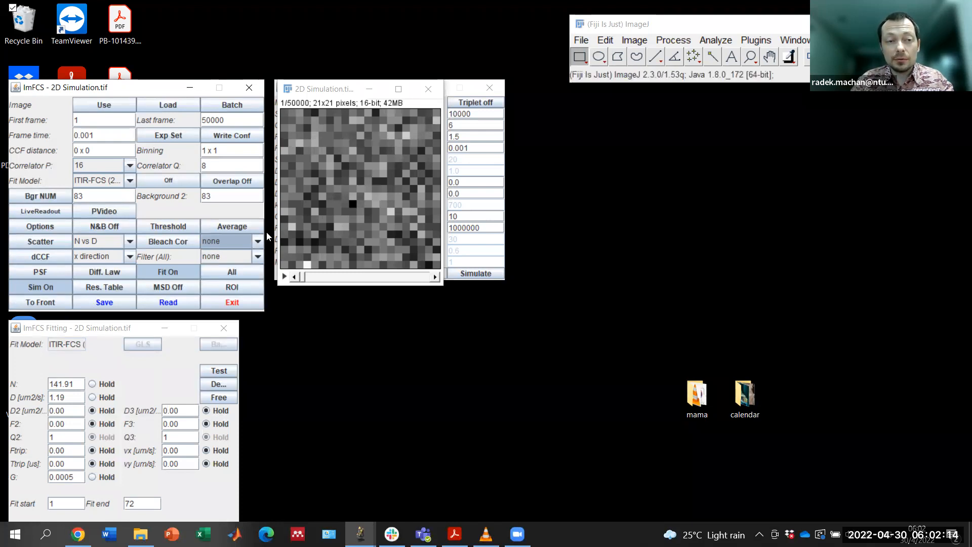
left_click(358, 193)
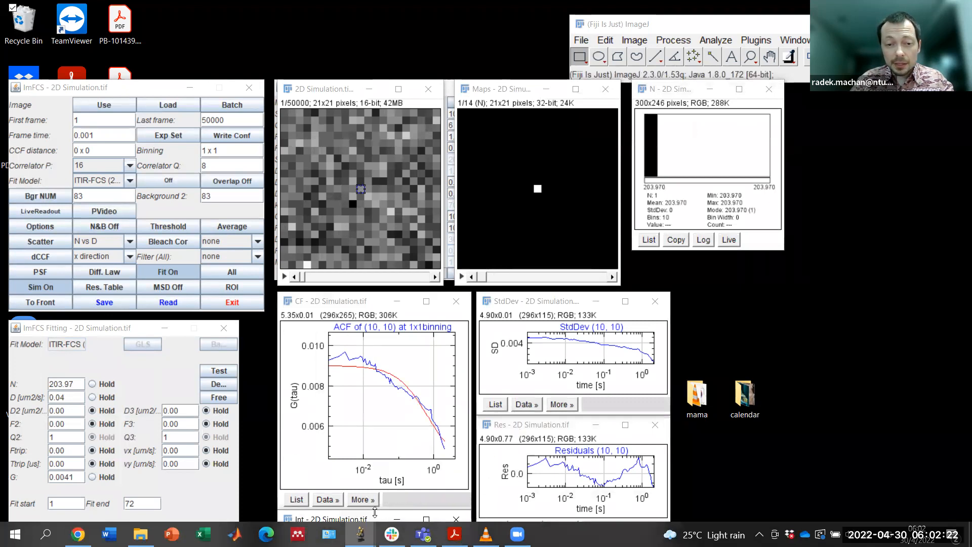
left_click_drag(368, 516, 604, 334)
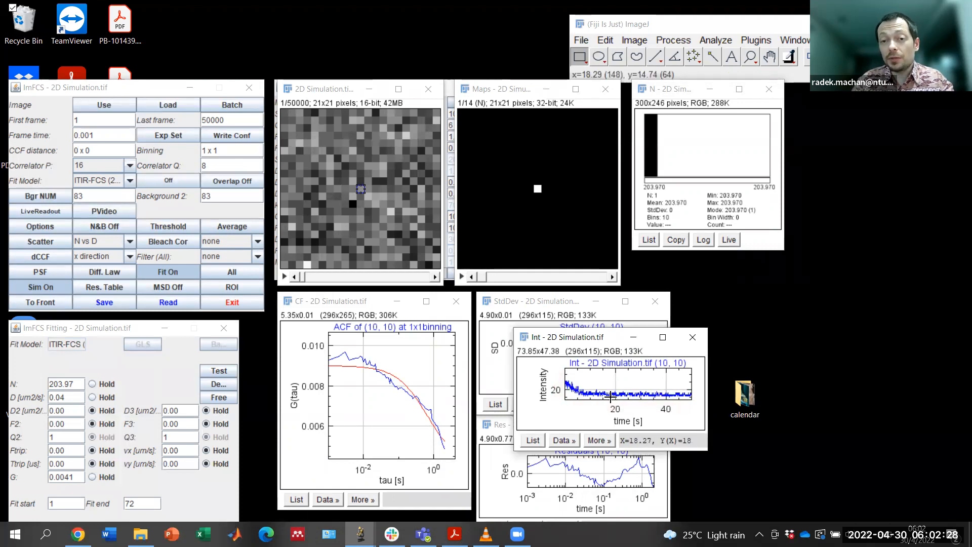
Set bleach correction to Polynomial and recalculate the correlation of pixel (10, 10), agreeing to delete the previous results
left_click(258, 242)
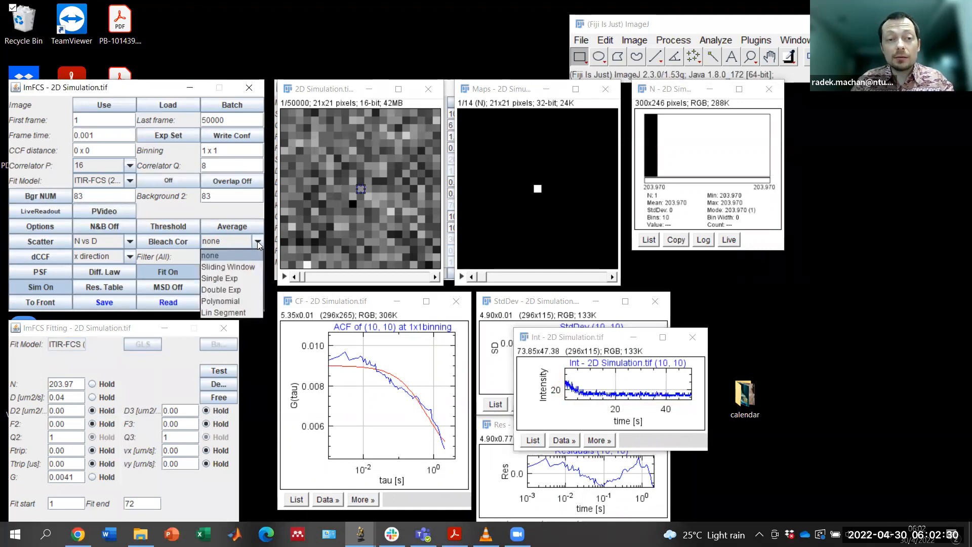
left_click(231, 301)
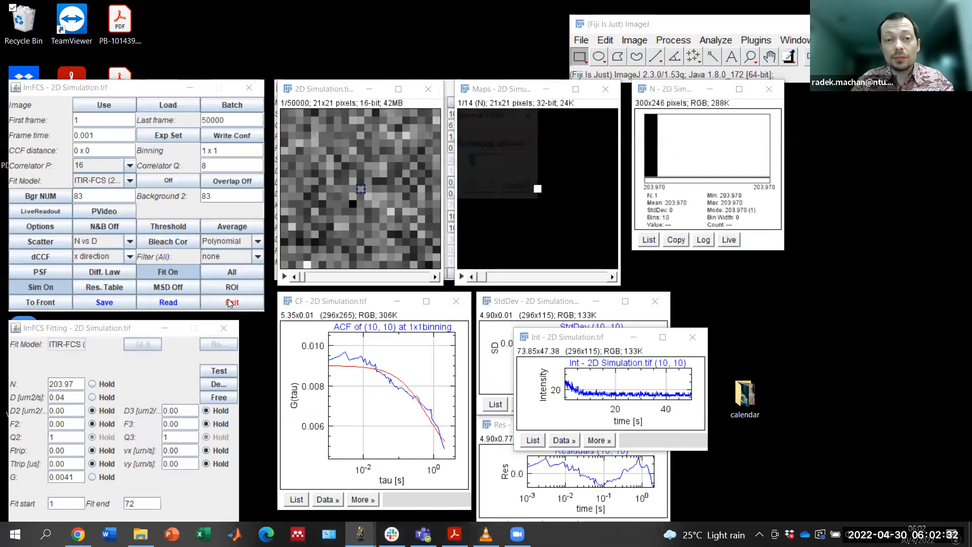
left_click(474, 187)
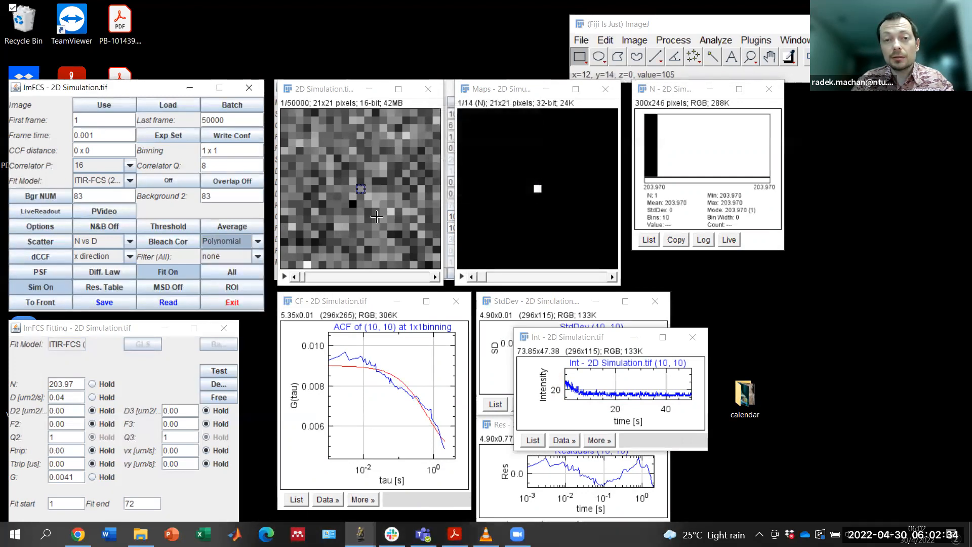
left_click(362, 192)
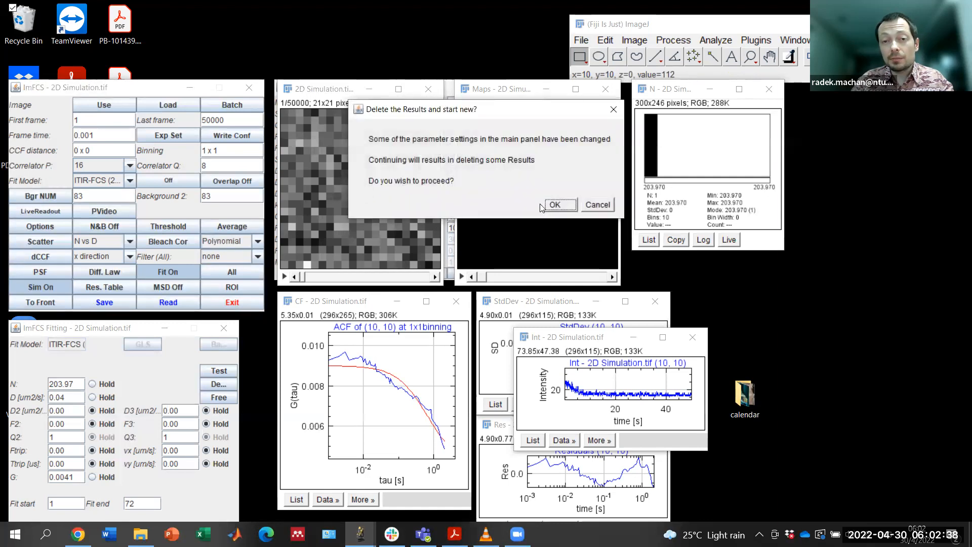
left_click(556, 205)
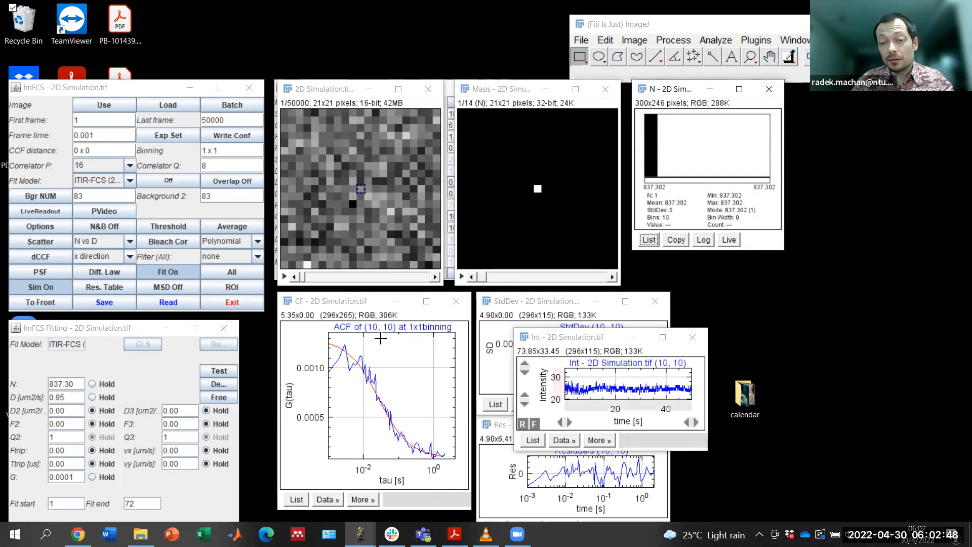
Correlate and fit all pixels of the simulated stack and show the D map with its histogram
left_click(240, 271)
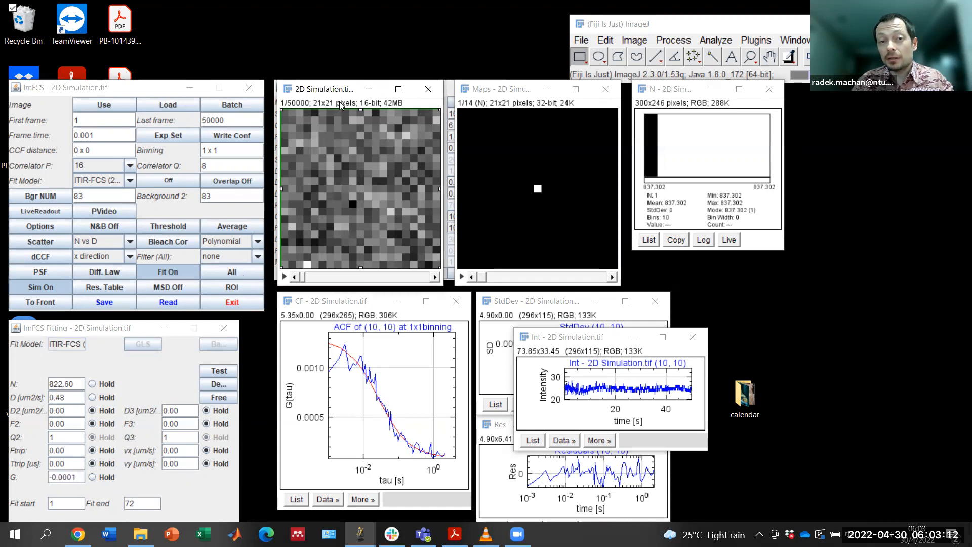
left_click_drag(340, 89, 334, 230)
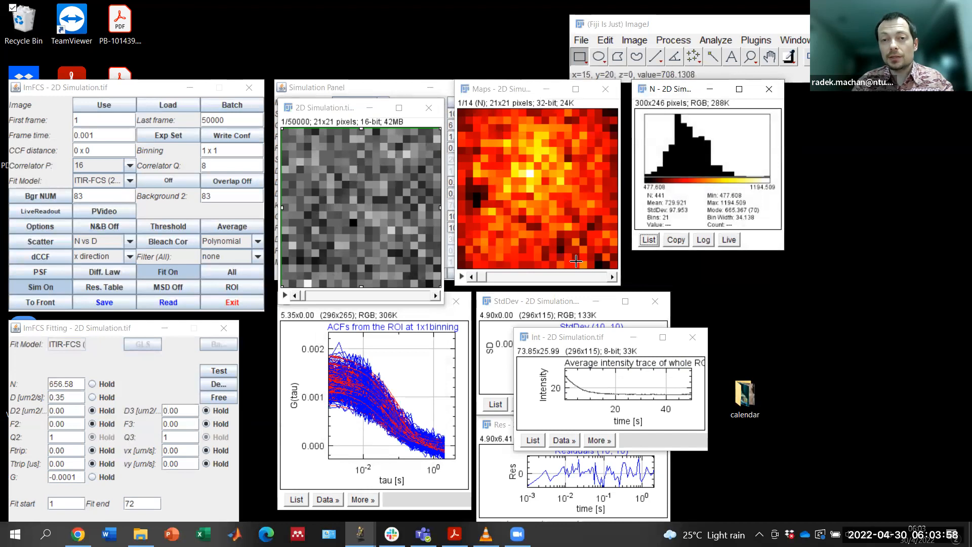
left_click(613, 277)
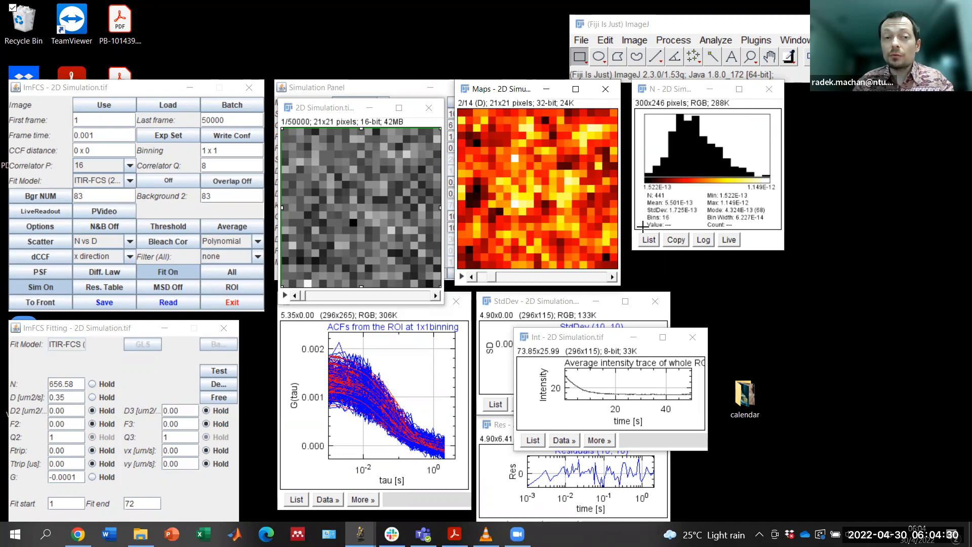
Switch to the slides in Acrobat Reader and advance to the Fluorescence Cross-Correlation Spectroscopy slide
left_click(131, 181)
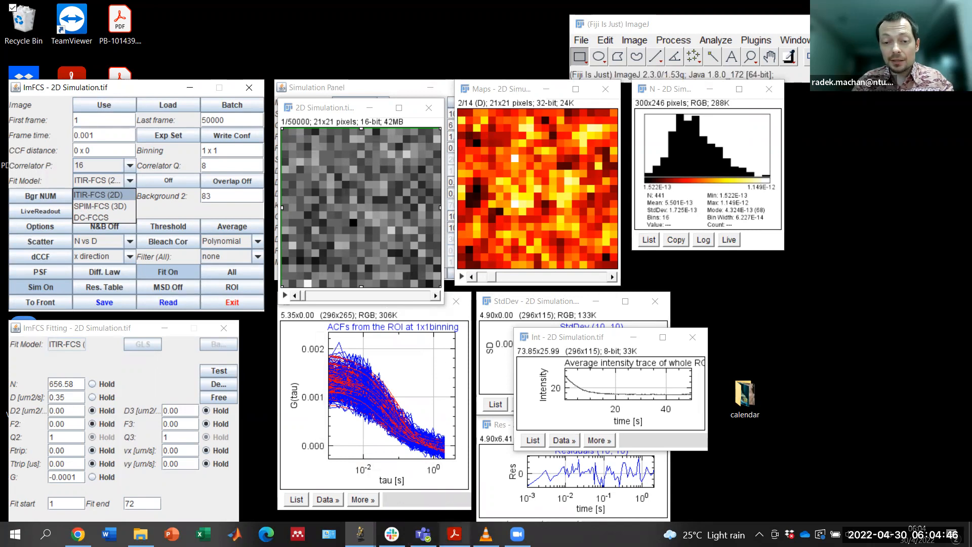
left_click(454, 534)
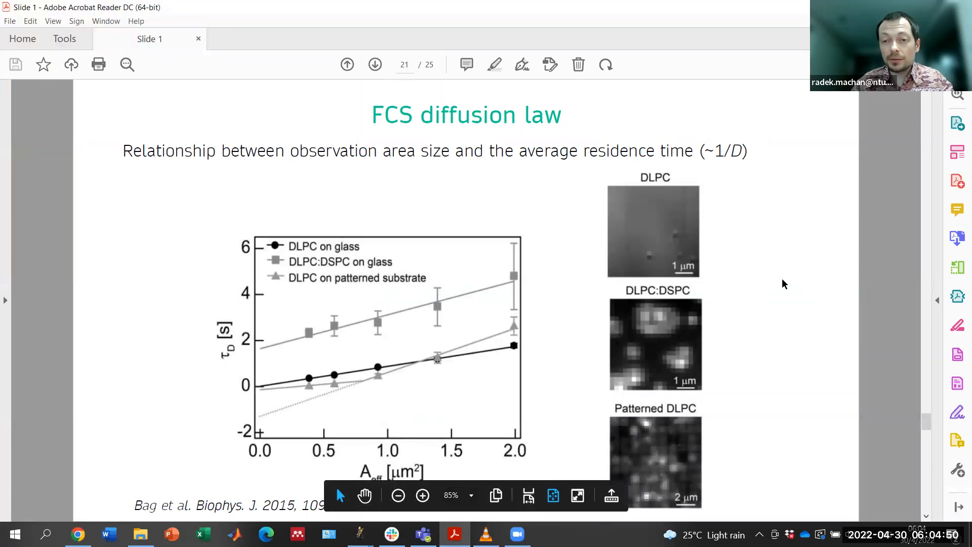
key("Page_Down")
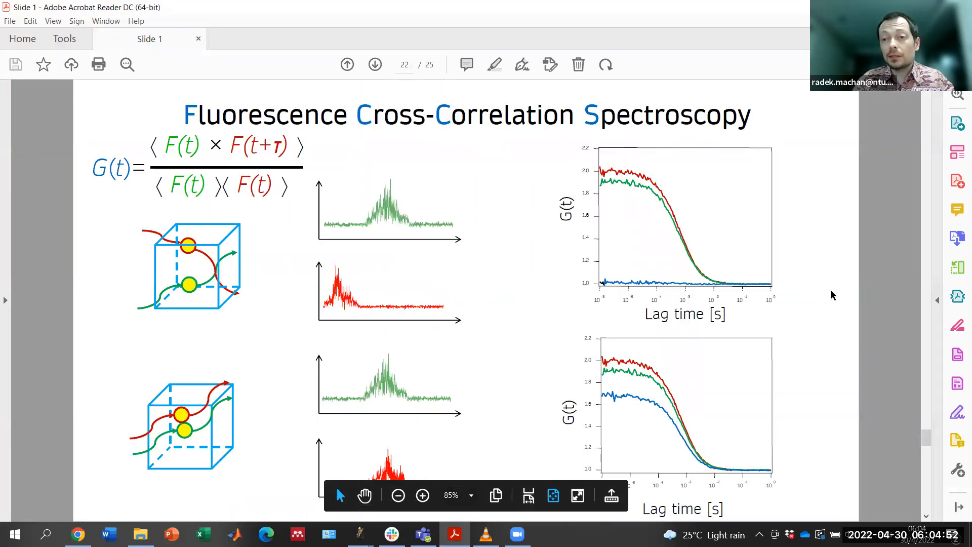
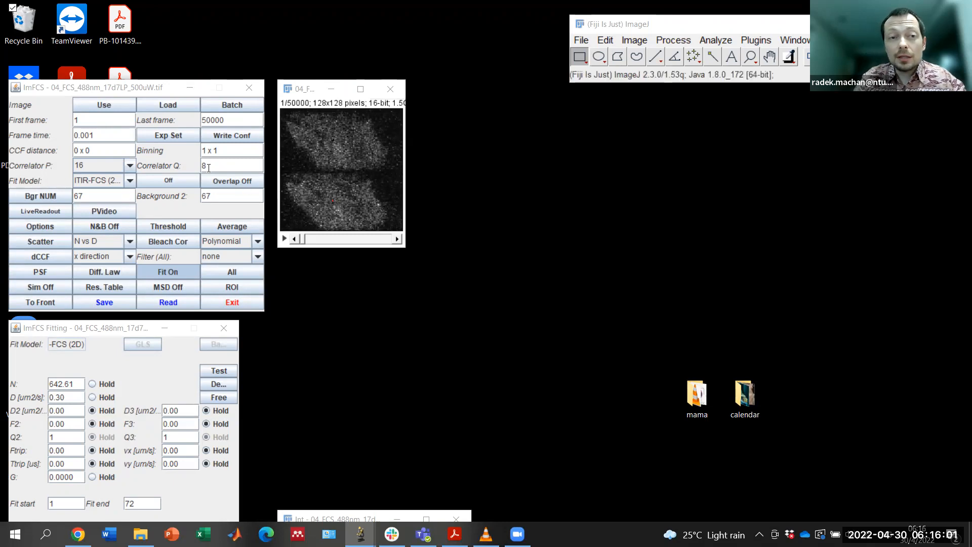
Set both emission wavelengths, λ1 and λ2, to 515 nm in the experimental settings and close them
left_click(183, 136)
left_click_drag(396, 88, 406, 210)
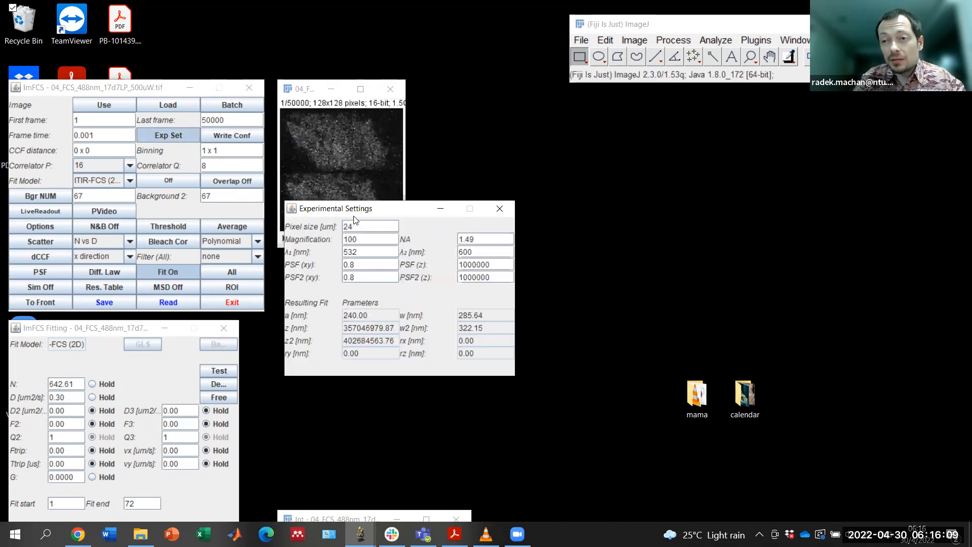
left_click_drag(357, 252, 350, 251)
type("15")
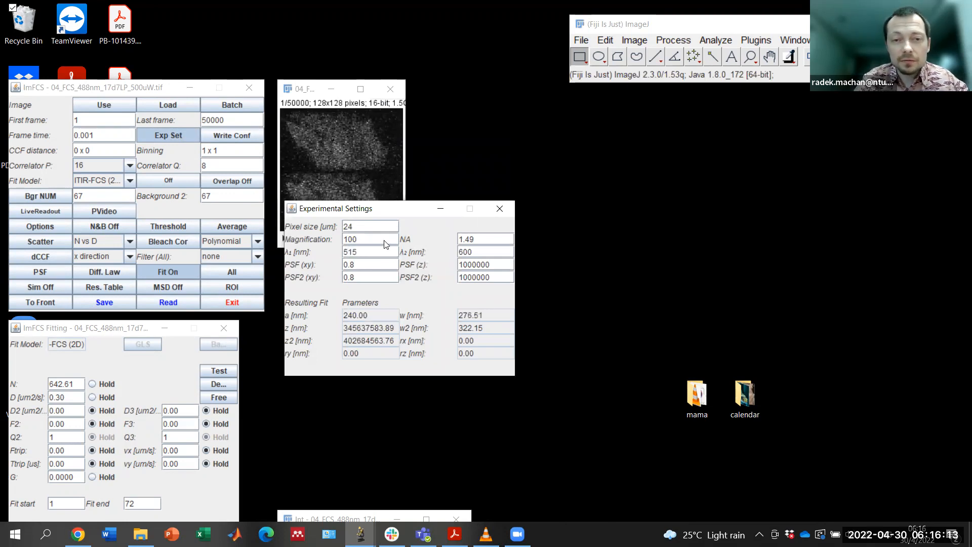
double_click(477, 249)
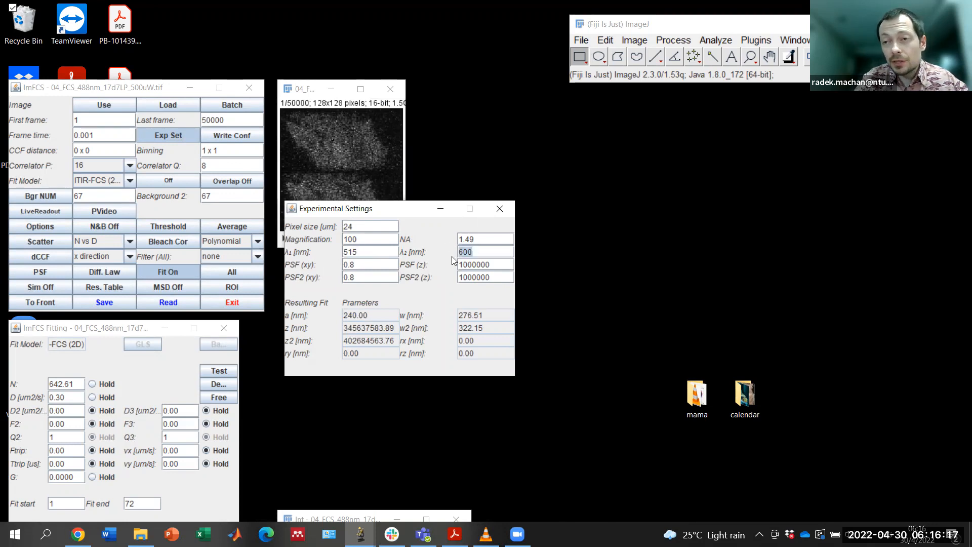
type("515")
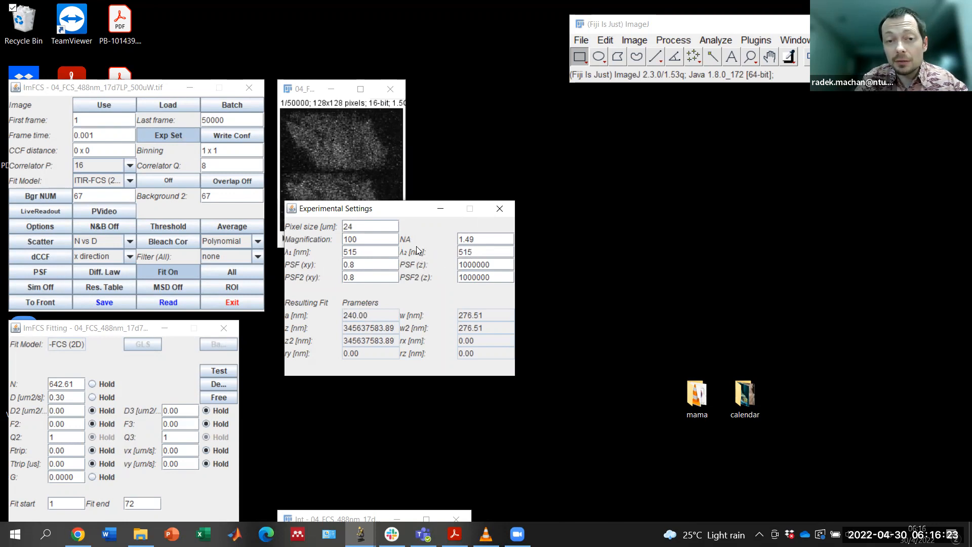
left_click(176, 134)
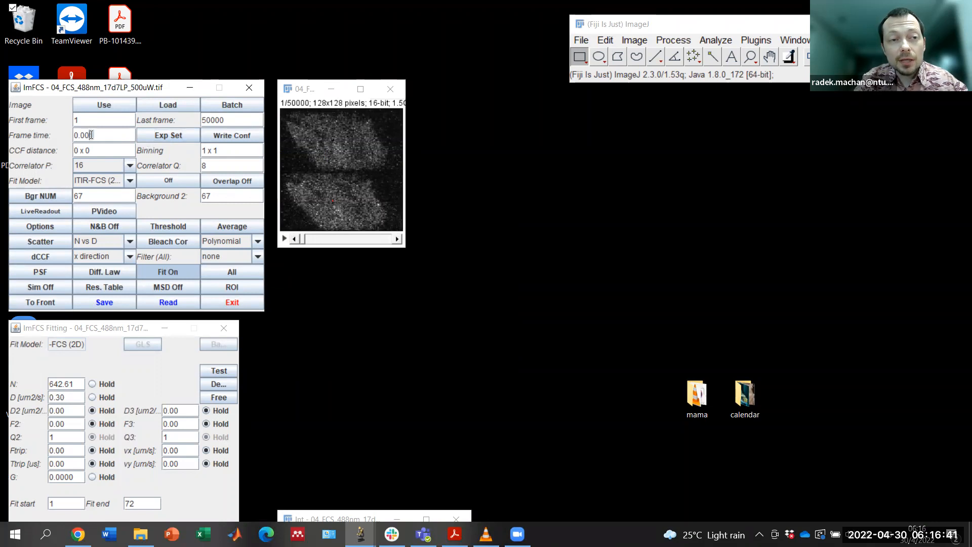
Set the frame time to 0.004 and the CCF distance to 0 x 64
key("BackSpace")
type("4")
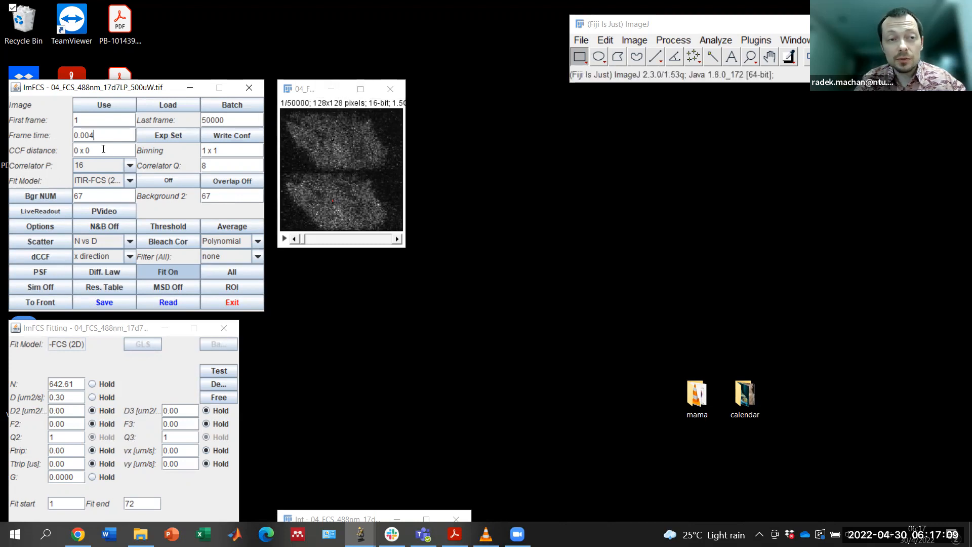
double_click(89, 150)
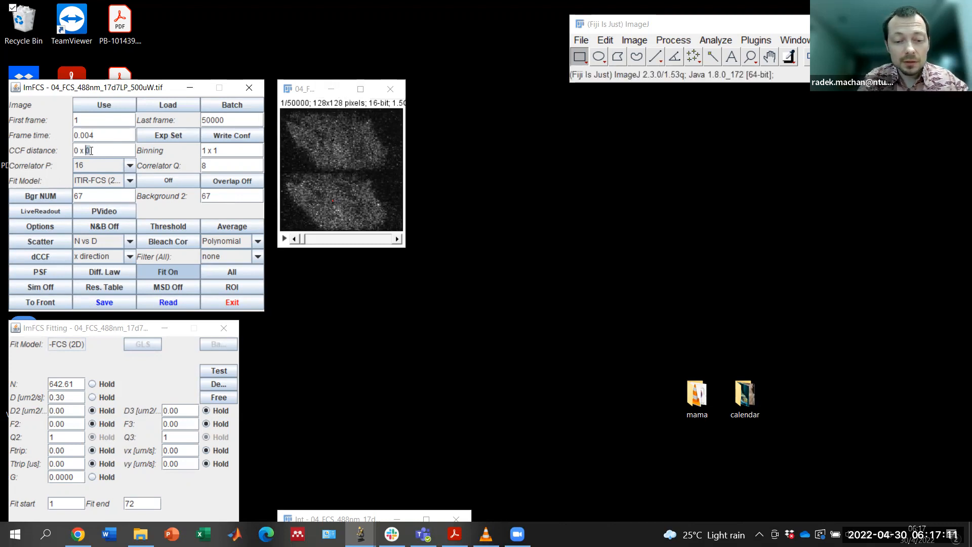
type("64")
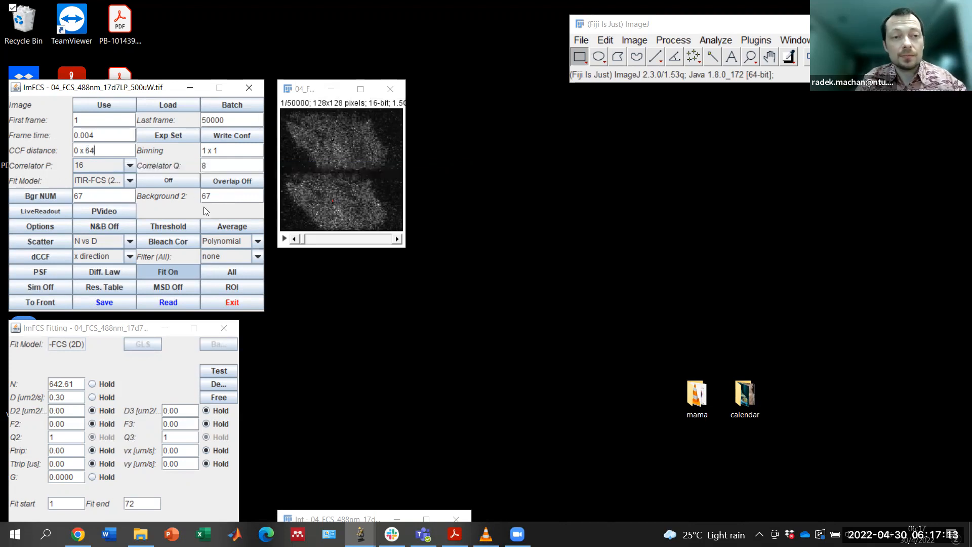
Choose the DC-FCCS fit model and cross-correlate pixel (58, 33), agreeing to delete the previous results
left_click(130, 181)
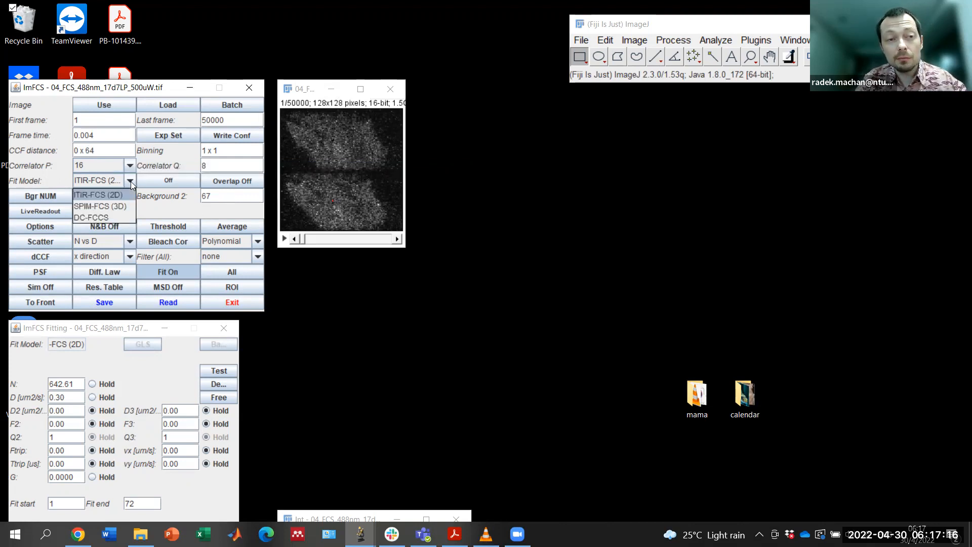
left_click(92, 217)
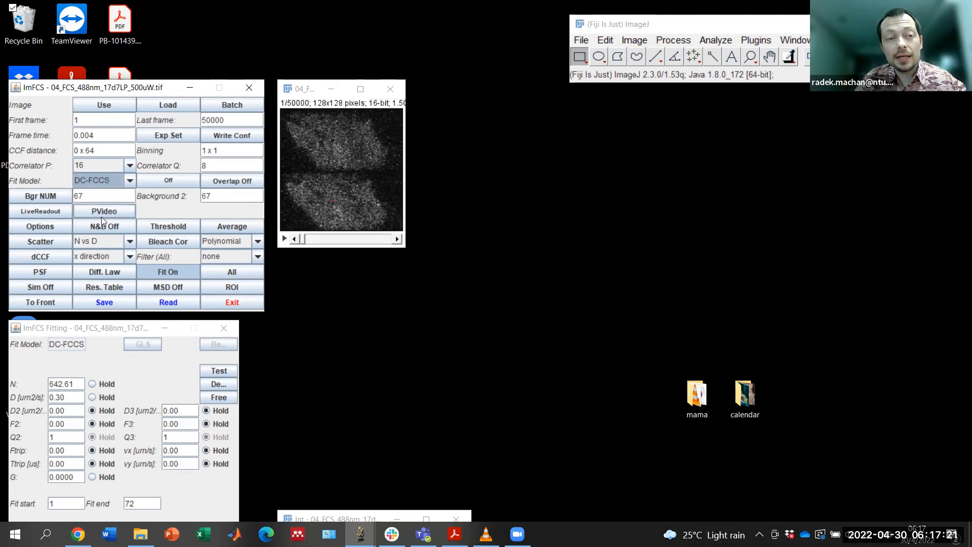
left_click(336, 143)
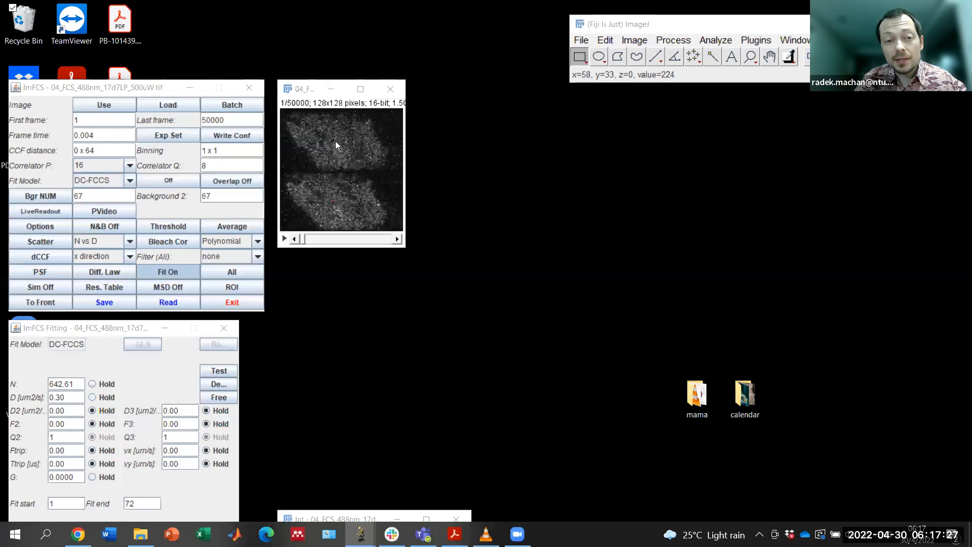
left_click(554, 204)
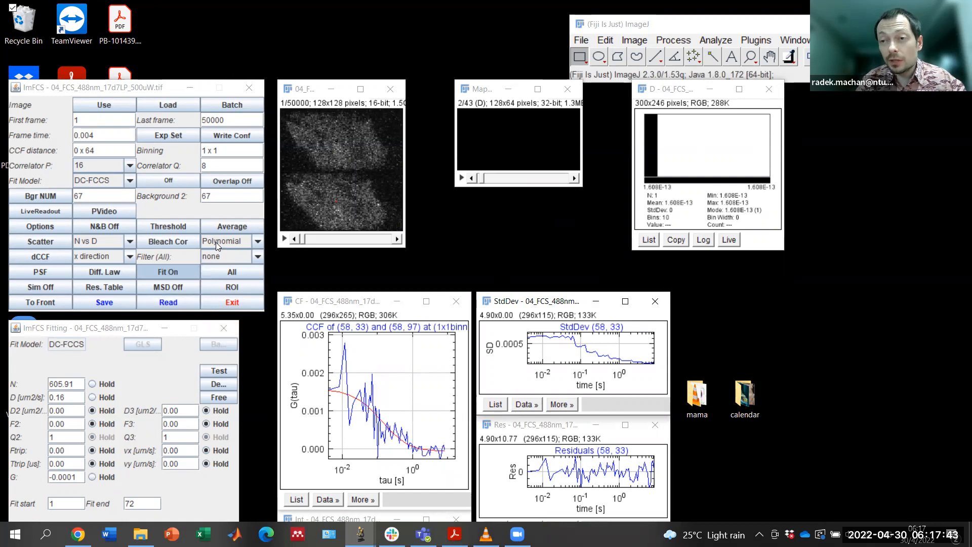
Turn on the FCCS display and correlate further pixels in the upper cell image, including (62, 43) and (60, 28)
left_click(170, 182)
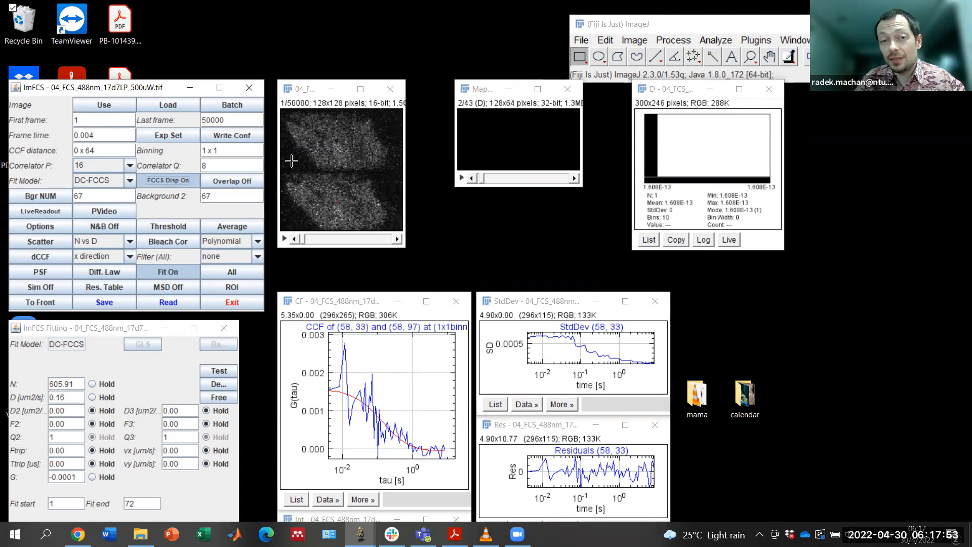
left_click(336, 145)
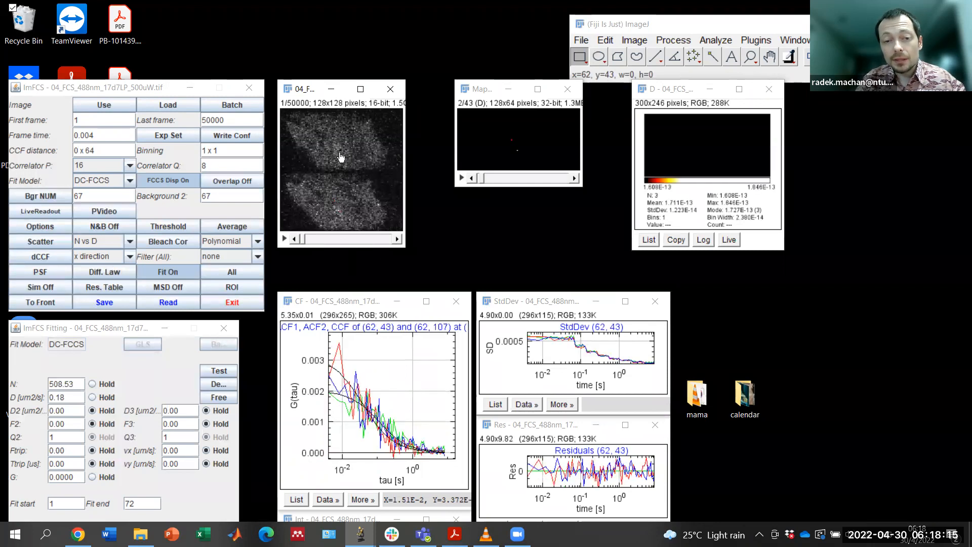
left_click(337, 135)
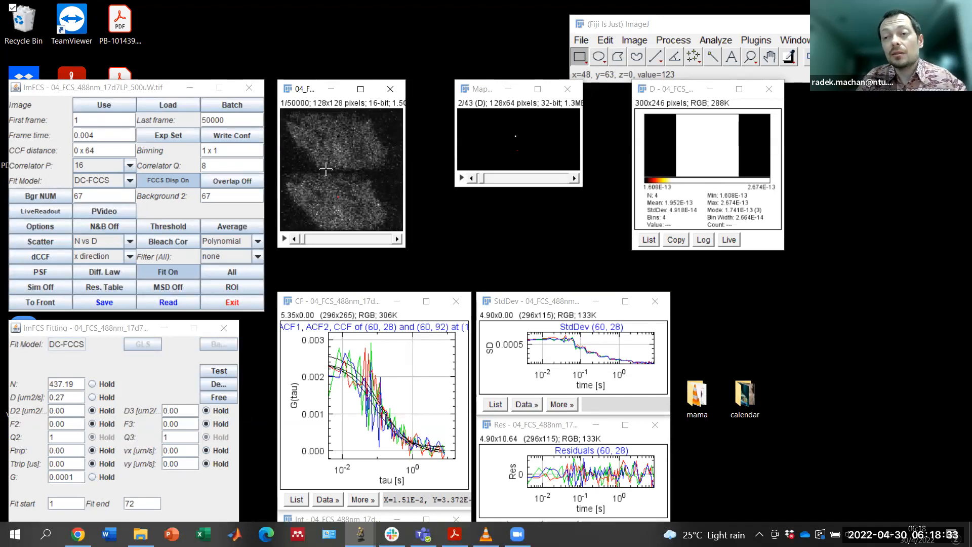
Set the binning to 2 x 2 and correlate pixels (56, 36) and (60, 46), agreeing to delete the previous results
left_click(205, 147)
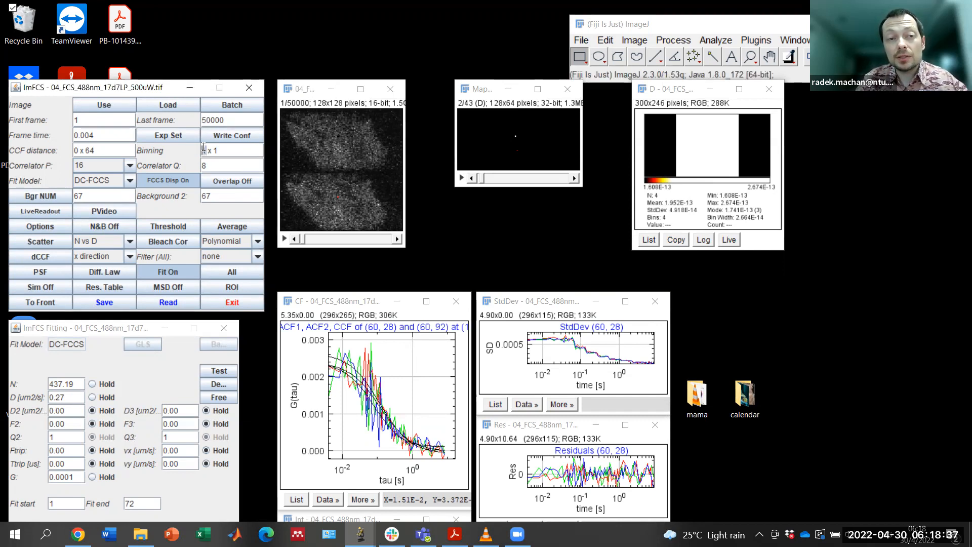
type("2")
double_click(218, 151)
type("2")
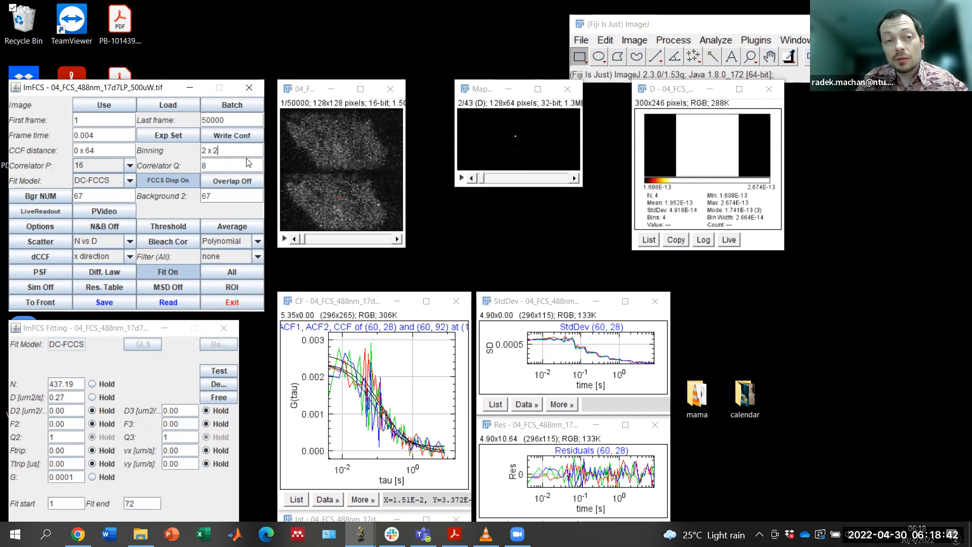
left_click(333, 143)
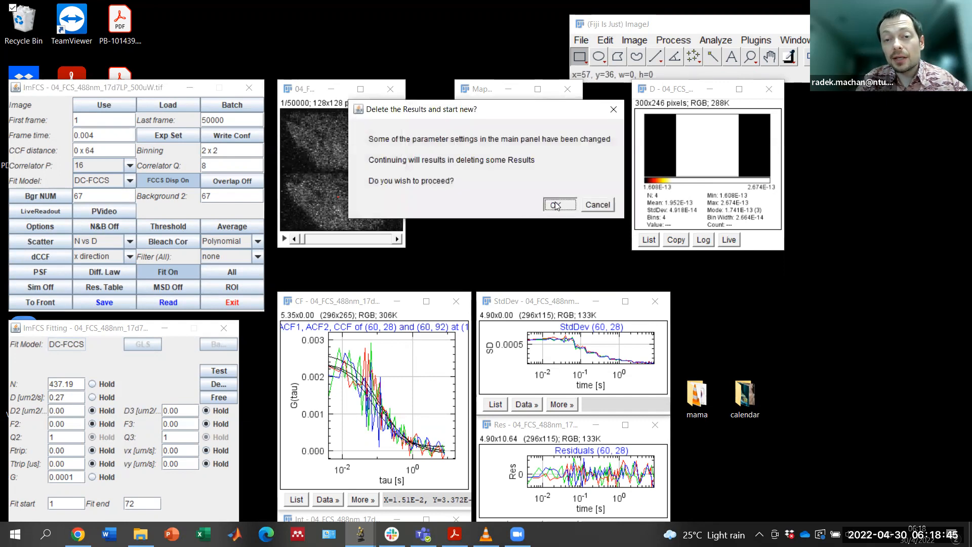
left_click(556, 205)
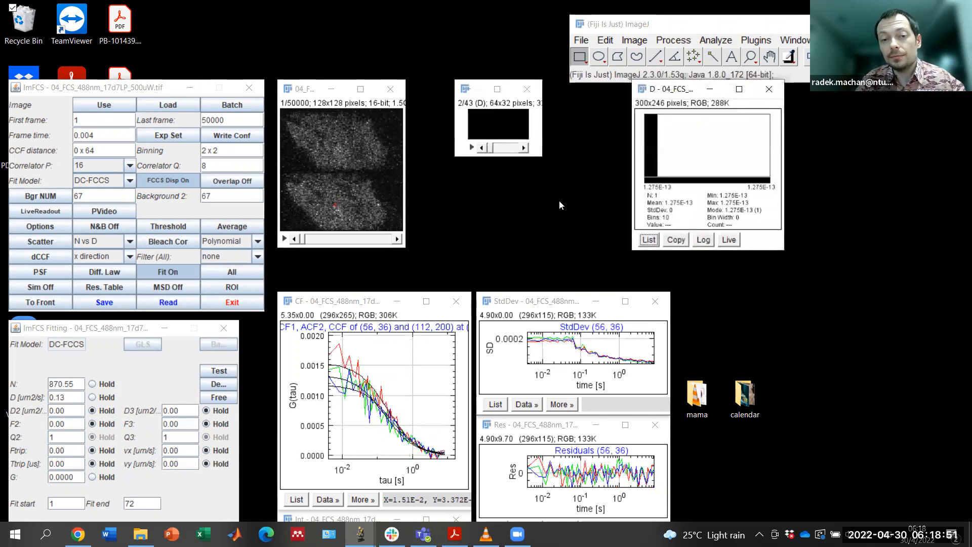
left_click(339, 152)
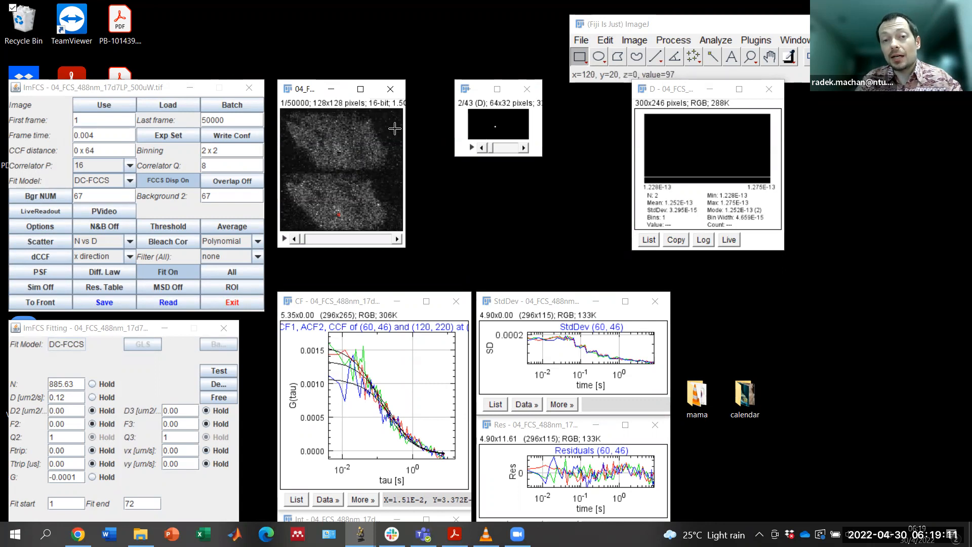
Correlate background pixels outside the cell, such as (17, 51) and (112, 14), and pixel (58, 36) inside it
left_click(296, 158)
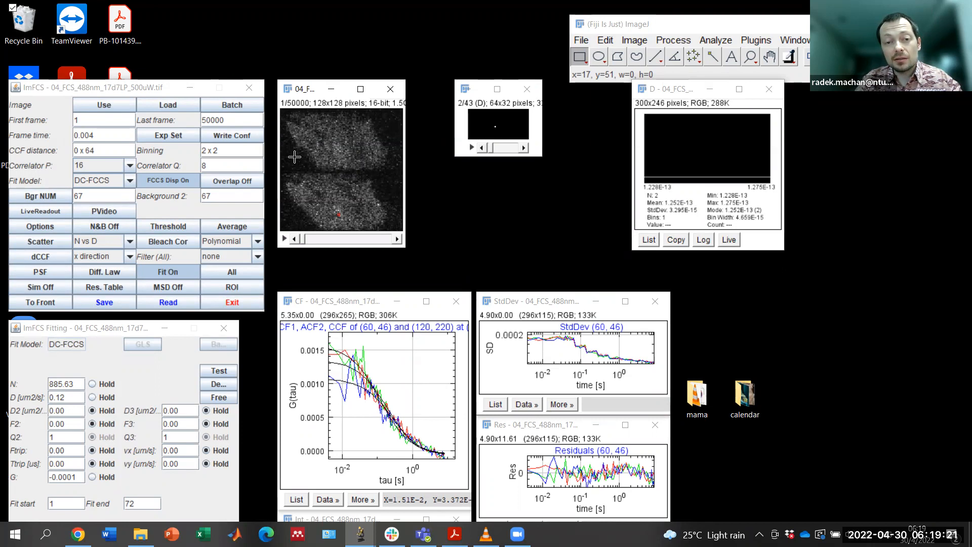
left_click(385, 124)
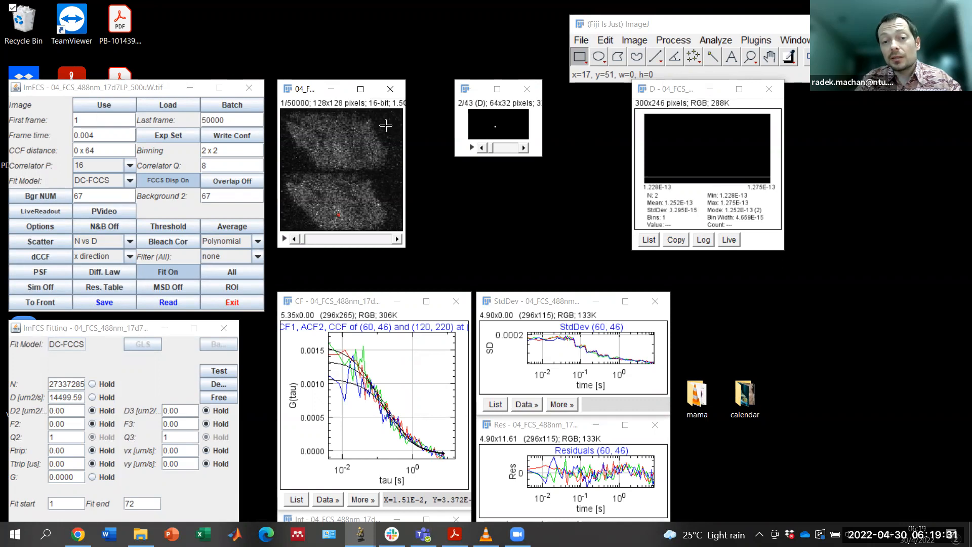
left_click(356, 137)
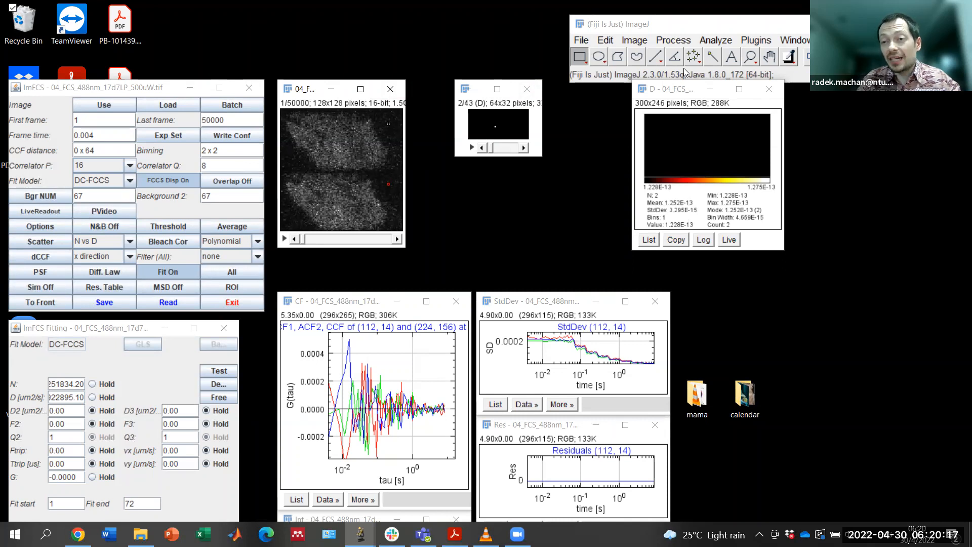
left_click(334, 144)
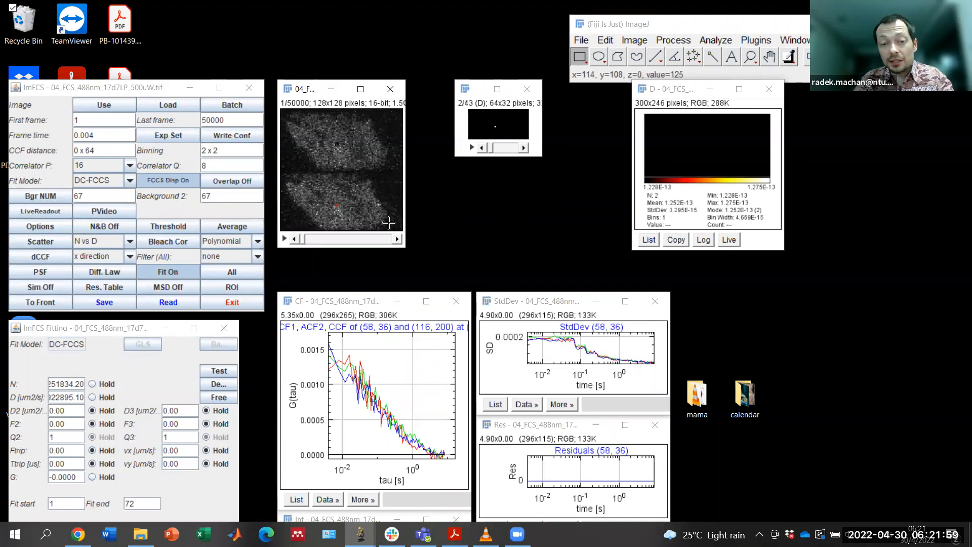
Reset the fit parameters to their defaults and correlate and fit cell pixels (54, 26) and (62, 44)
left_click(220, 384)
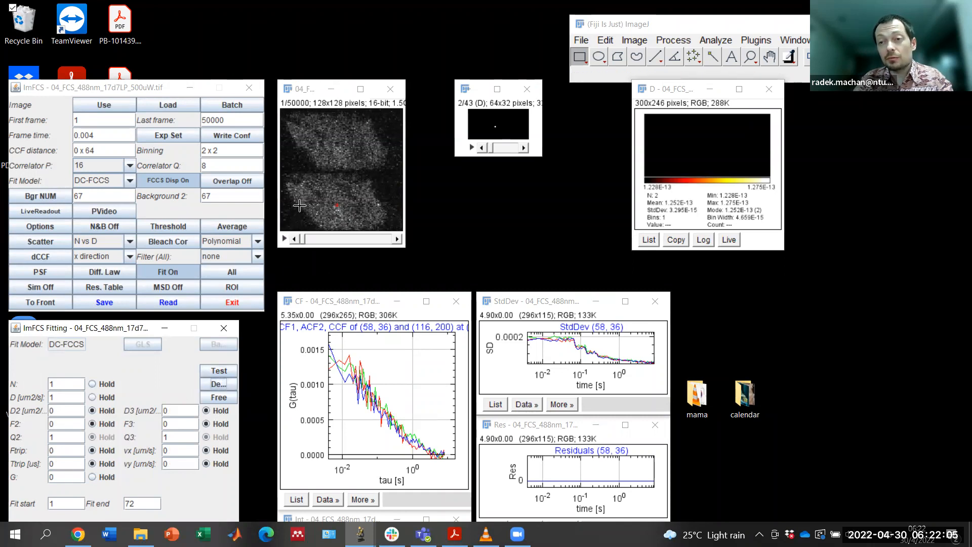
left_click(333, 133)
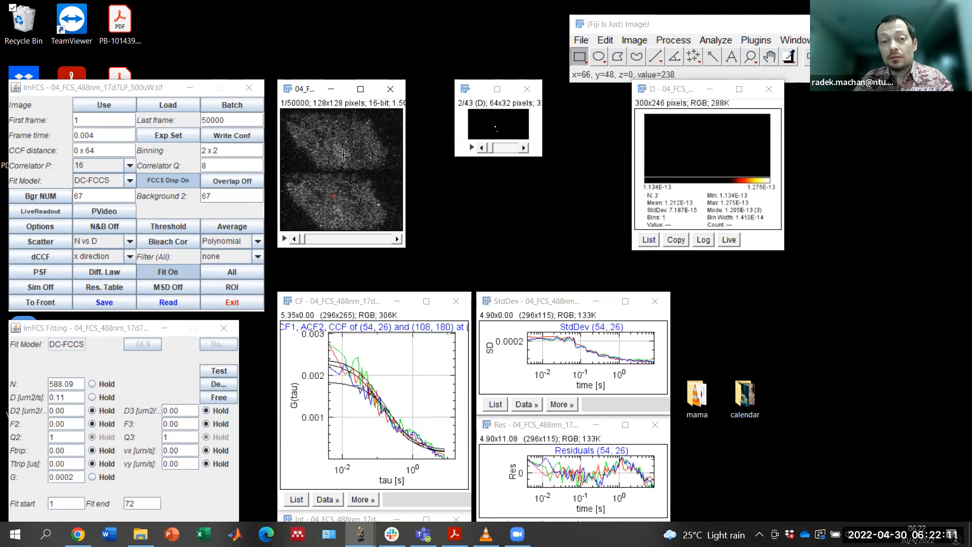
left_click(339, 151)
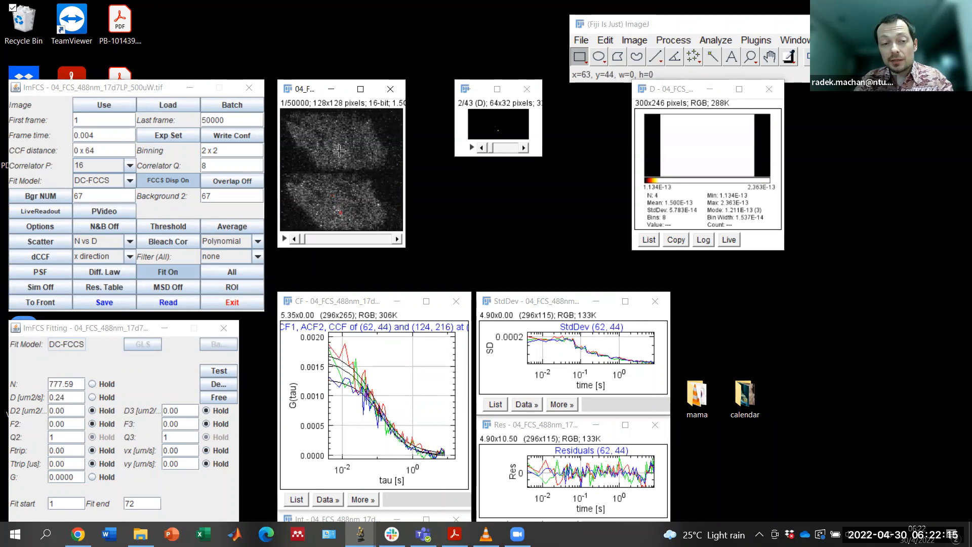
Switch the fit parameters from Free to Fix and correlate background pixel (106, 14) outside the cell
left_click(216, 399)
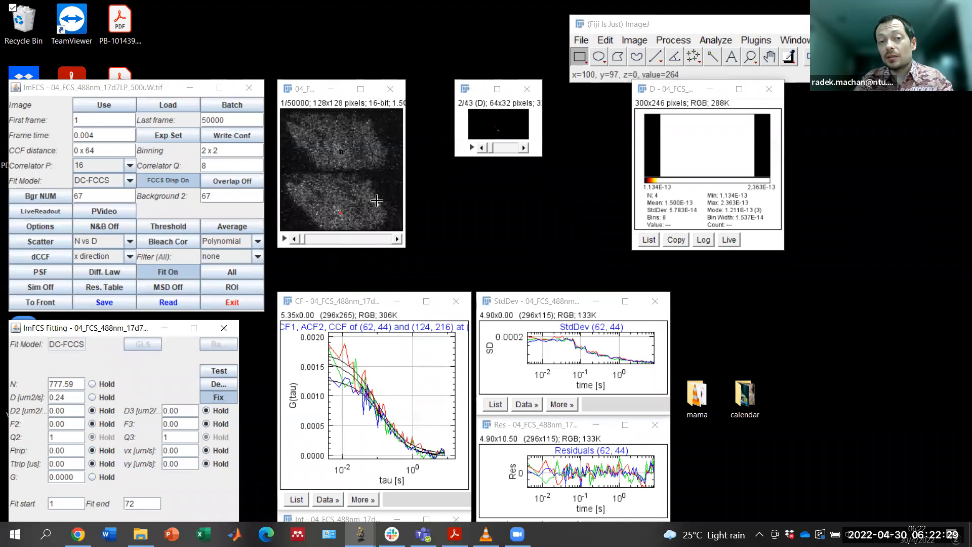
left_click(388, 188)
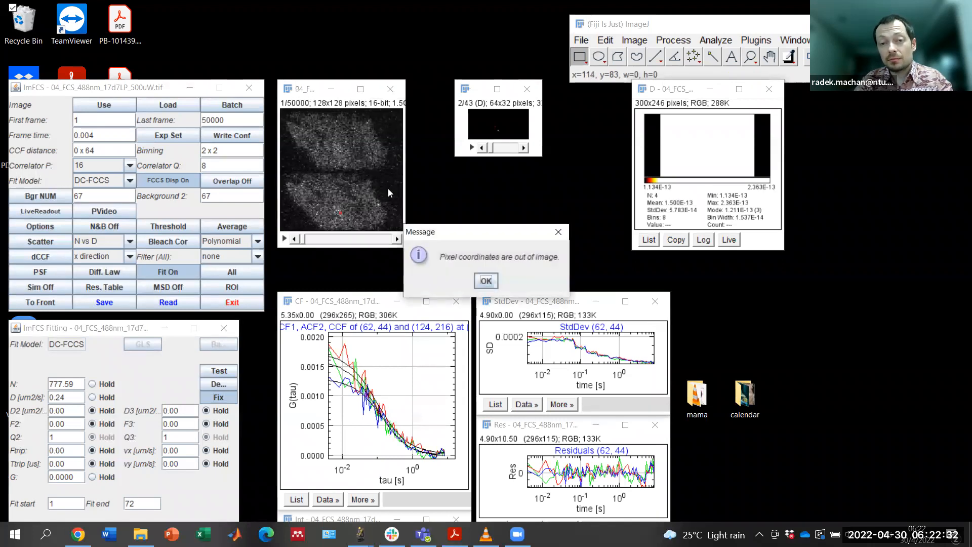
left_click(486, 280)
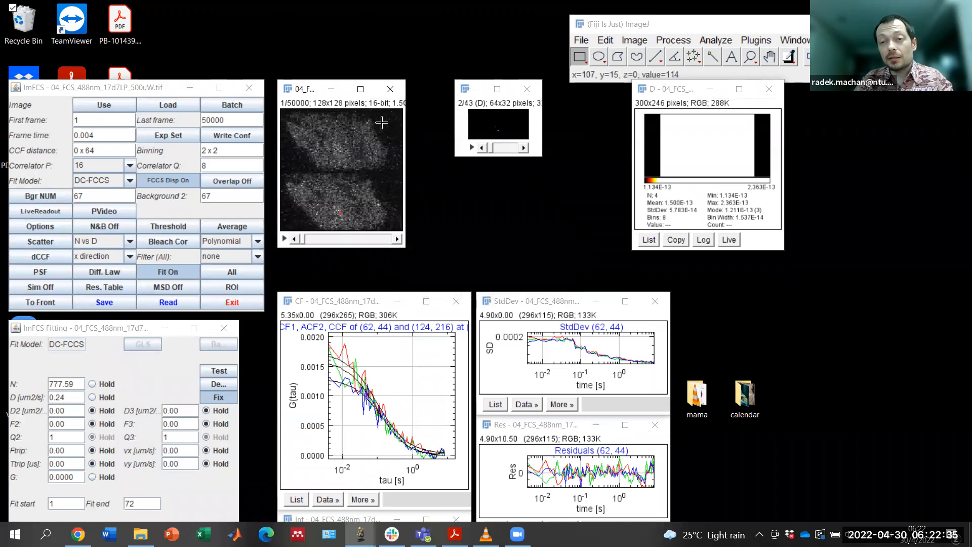
left_click(381, 123)
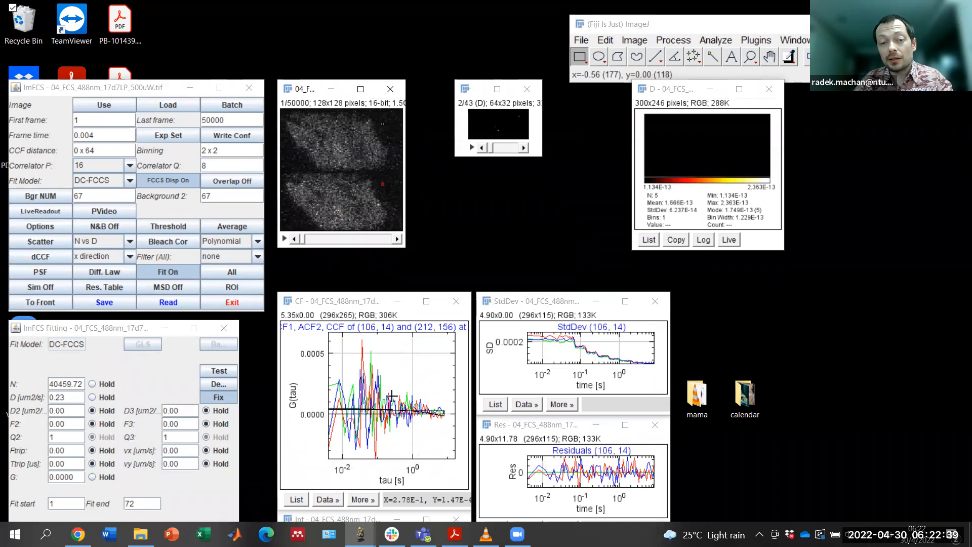
Correlate and fit cell pixel (64, 36) and a rectangular ROI spanning the left edge of the upper-channel cell
left_click(341, 144)
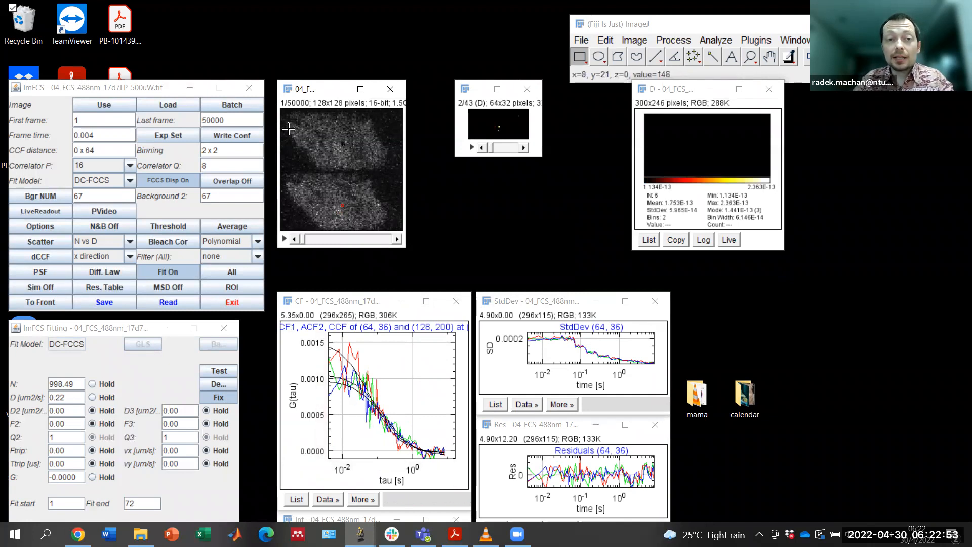
left_click_drag(286, 129, 311, 159)
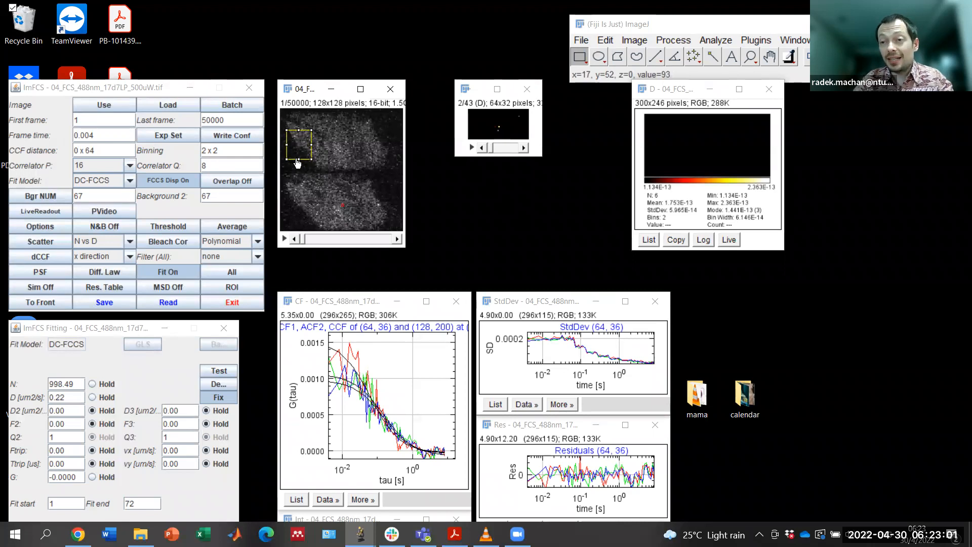
left_click(228, 286)
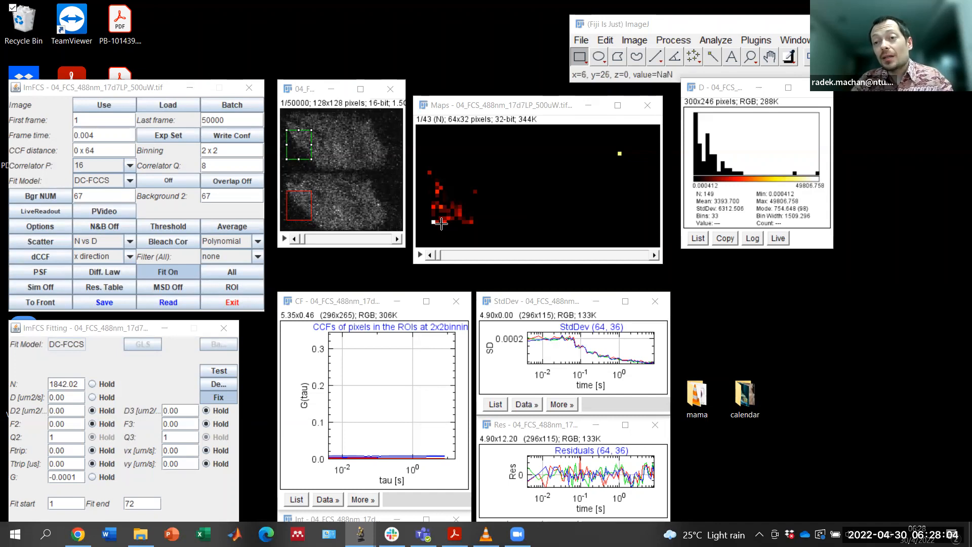
mouse_move(336, 459)
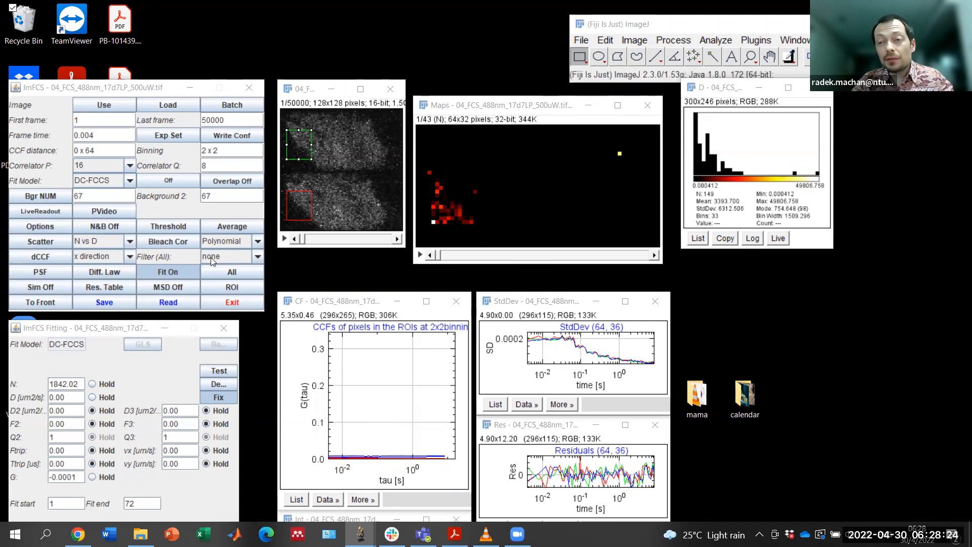
Open the threshold settings and filter the parameter maps by N with a CCF maximum of 10000
left_click(162, 228)
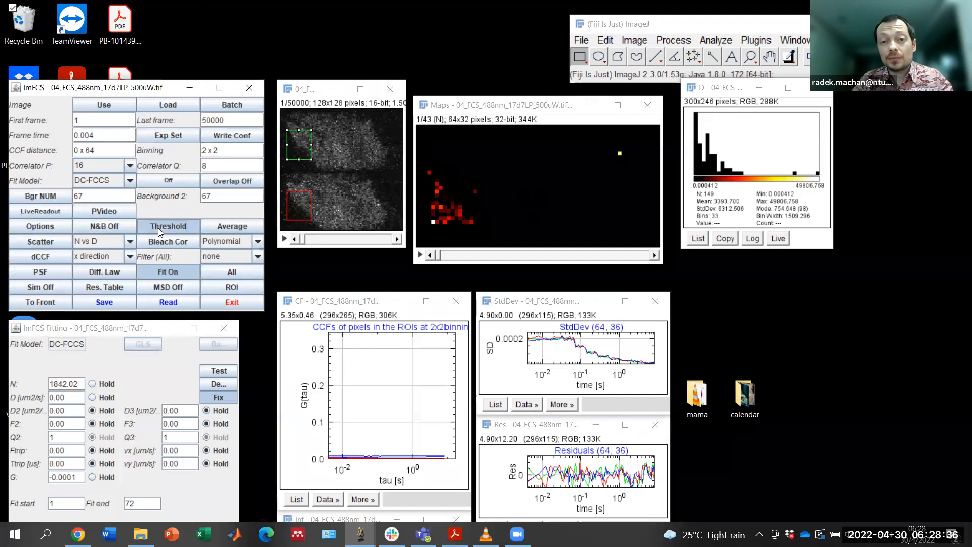
left_click_drag(571, 296, 688, 269)
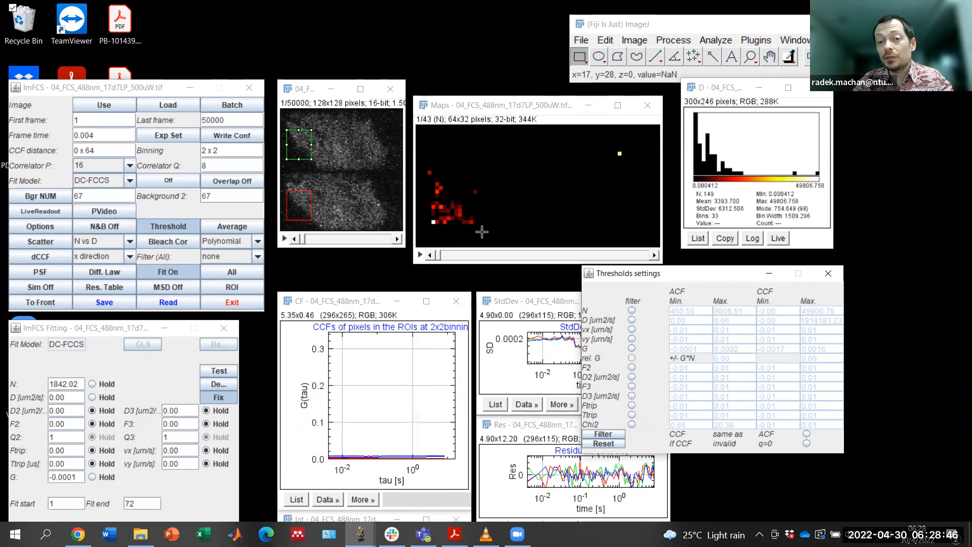
left_click(631, 311)
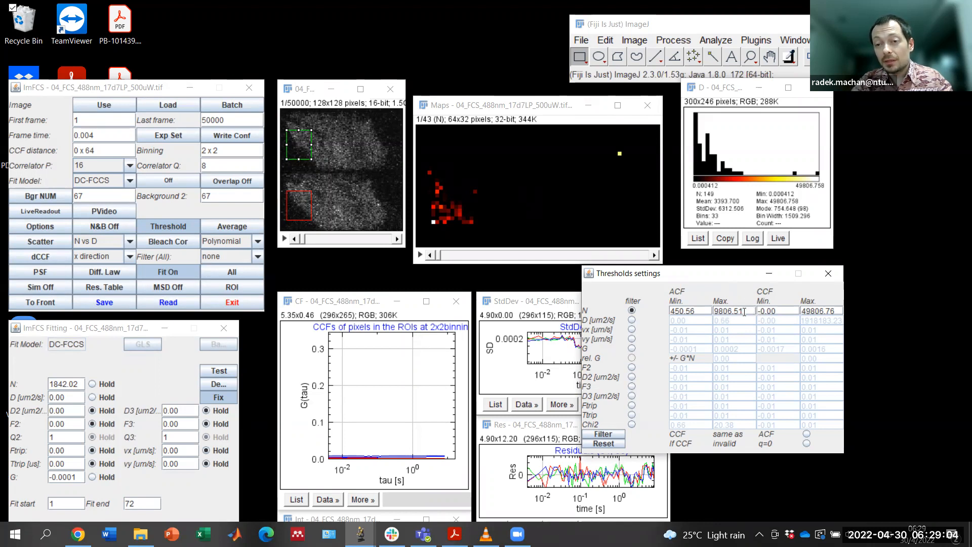
double_click(747, 310)
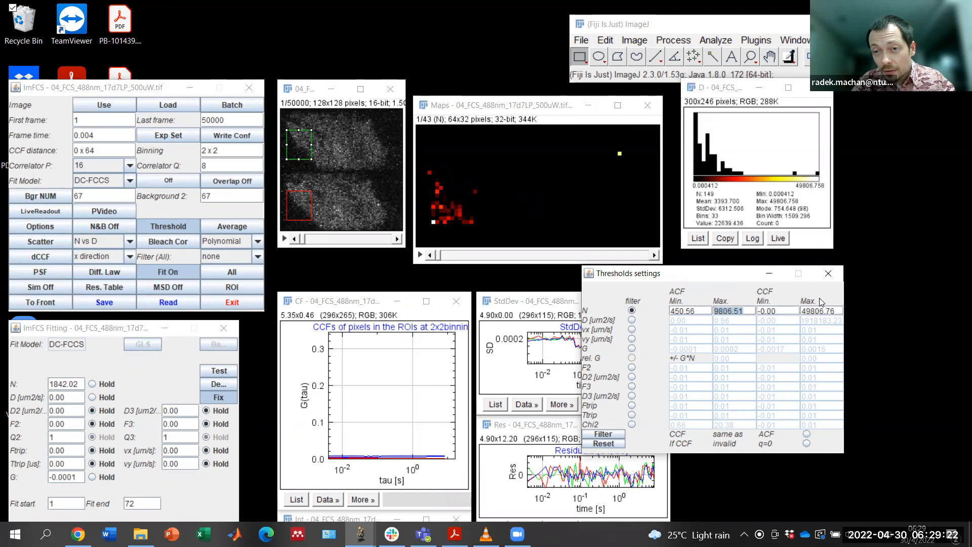
left_click_drag(838, 311, 803, 309)
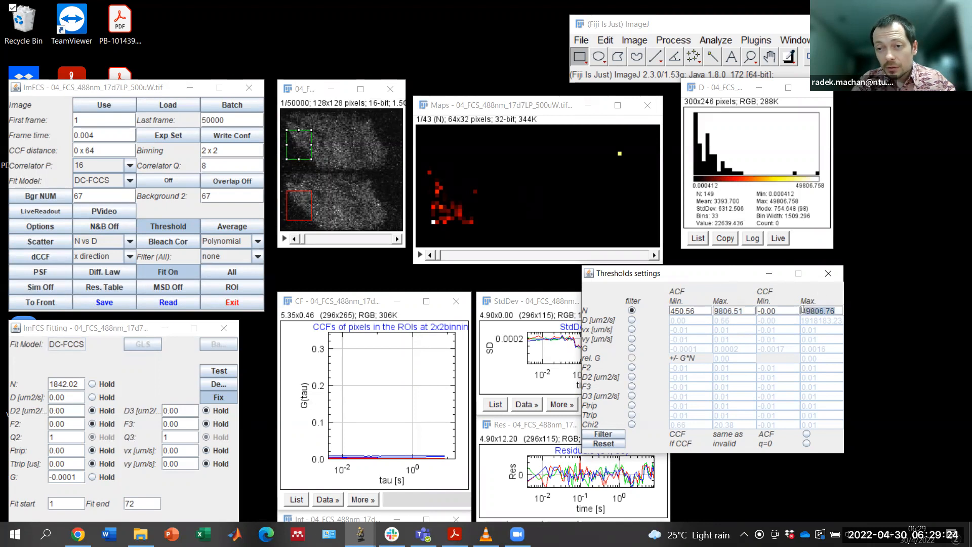
key("BackSpace")
type("10000")
left_click(610, 433)
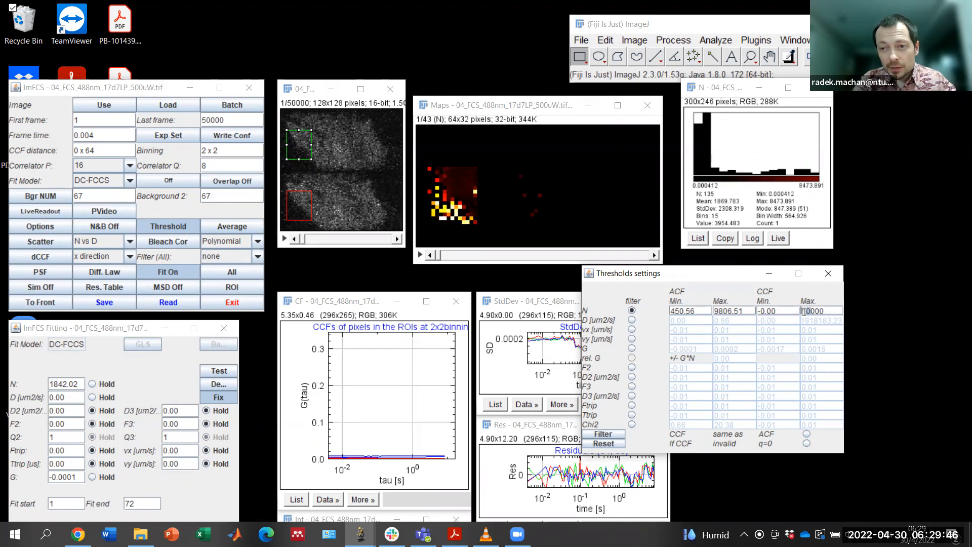
Tighten the CCF maximum of N to 2000 and 1200, applying the filter to the maps each time
type("2")
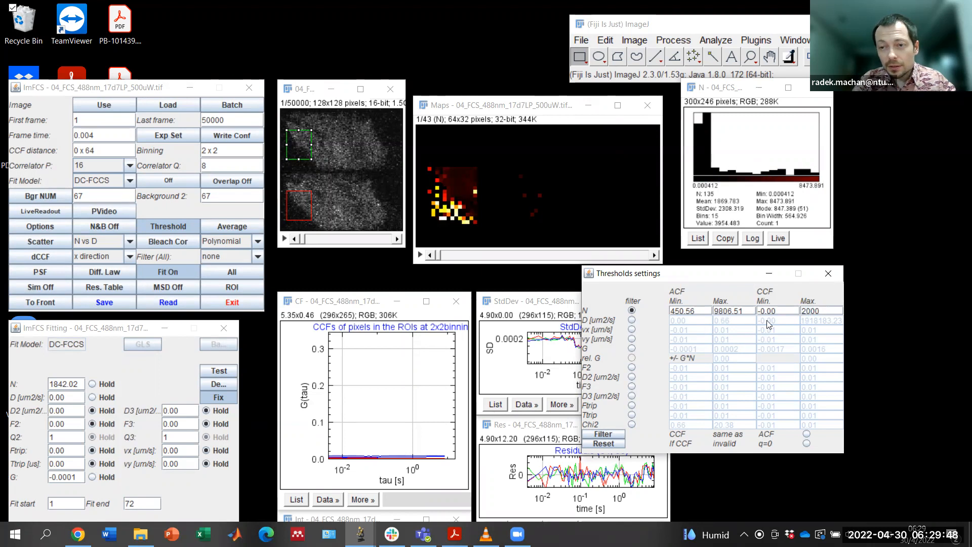
left_click(615, 434)
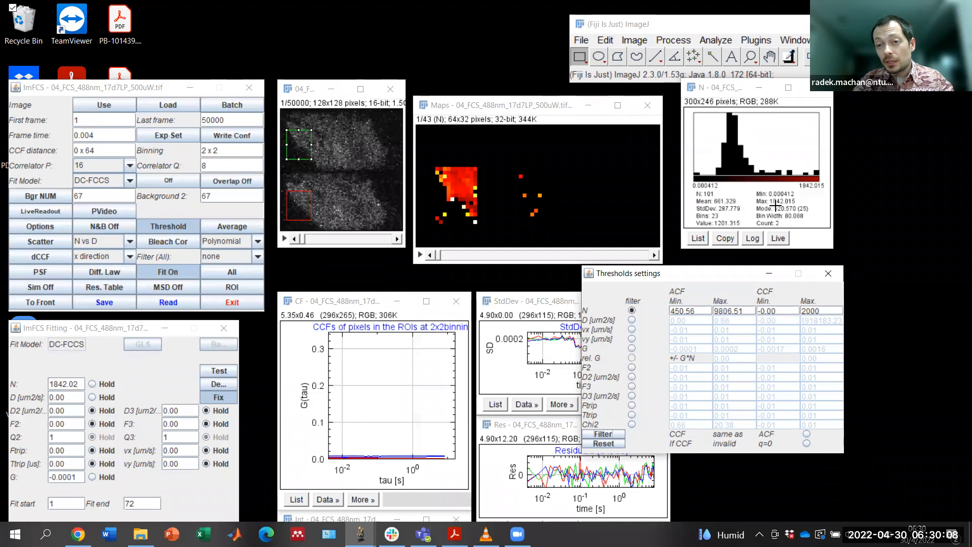
left_click_drag(818, 311, 804, 311)
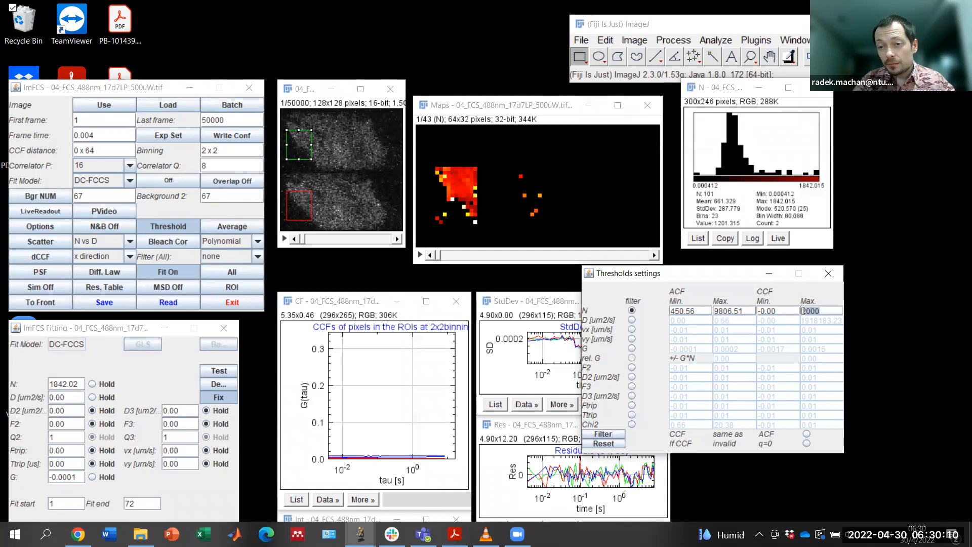
type("1200")
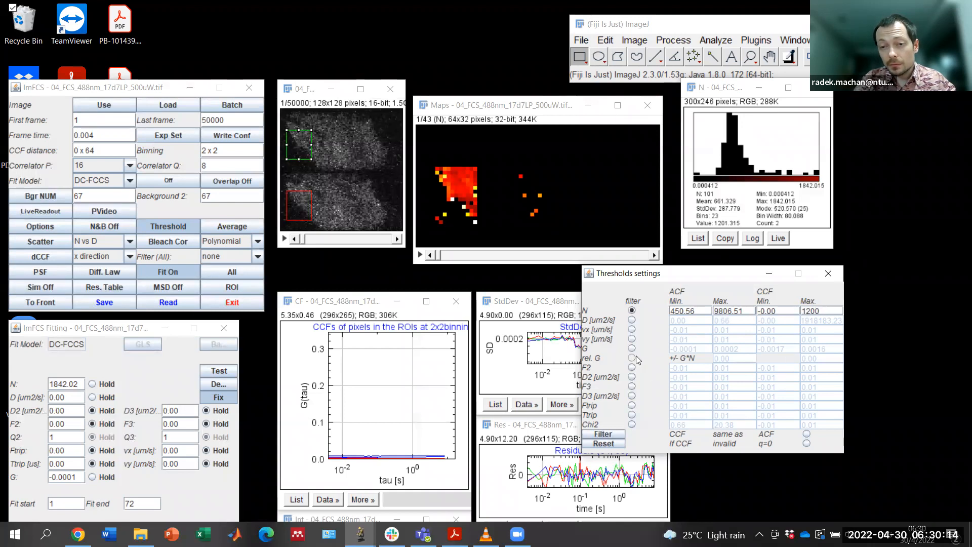
left_click(603, 434)
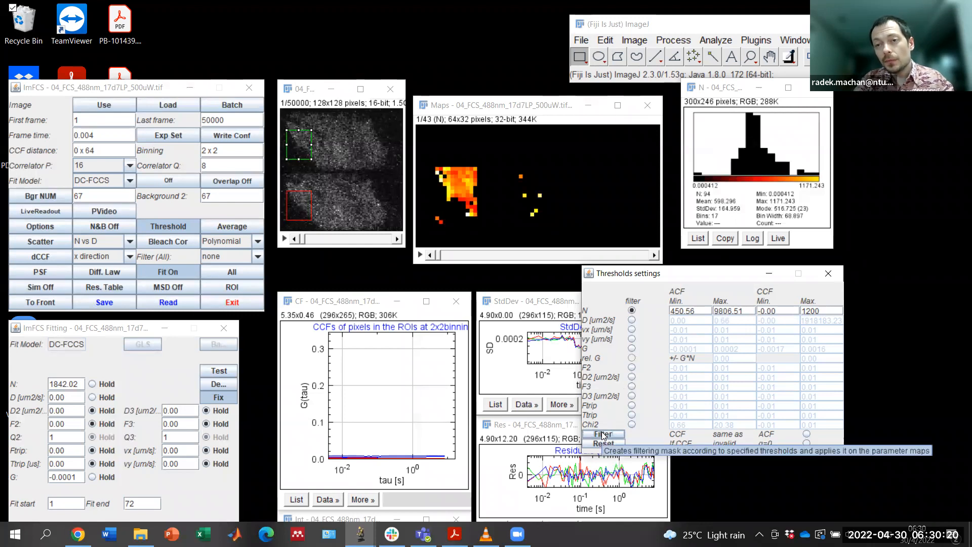
Turn on the FCCS display and show the ACFs and CCF of pixel (10, 48) from the parameter map
left_click(435, 219)
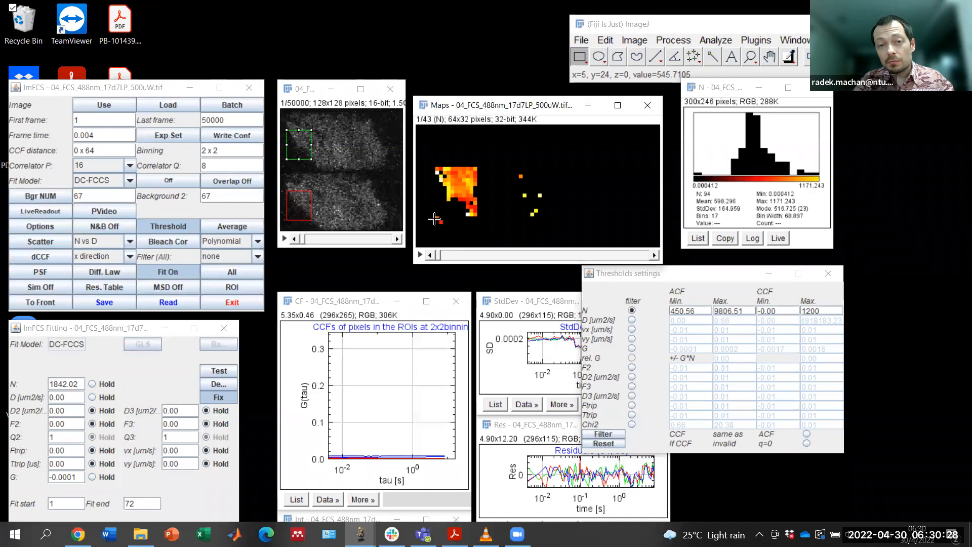
left_click(172, 182)
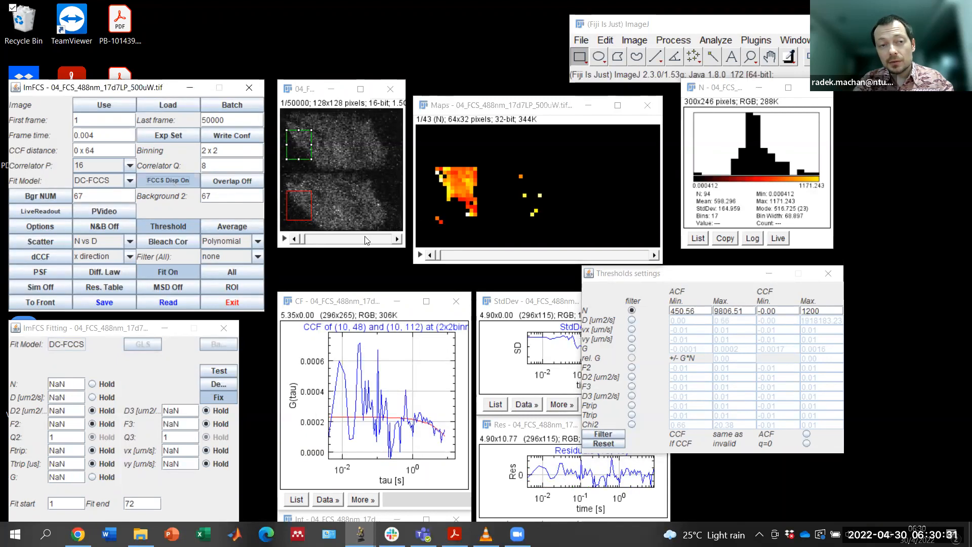
left_click(437, 218)
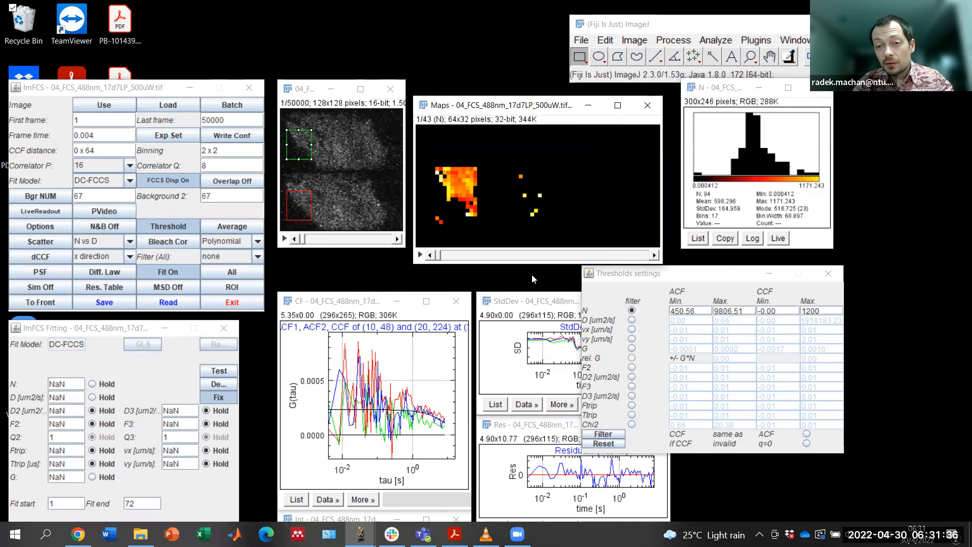
Bring up the Ng map, set the ACF maximum of N to 2000 and apply the filter to the maps
left_click_drag(438, 255, 492, 257)
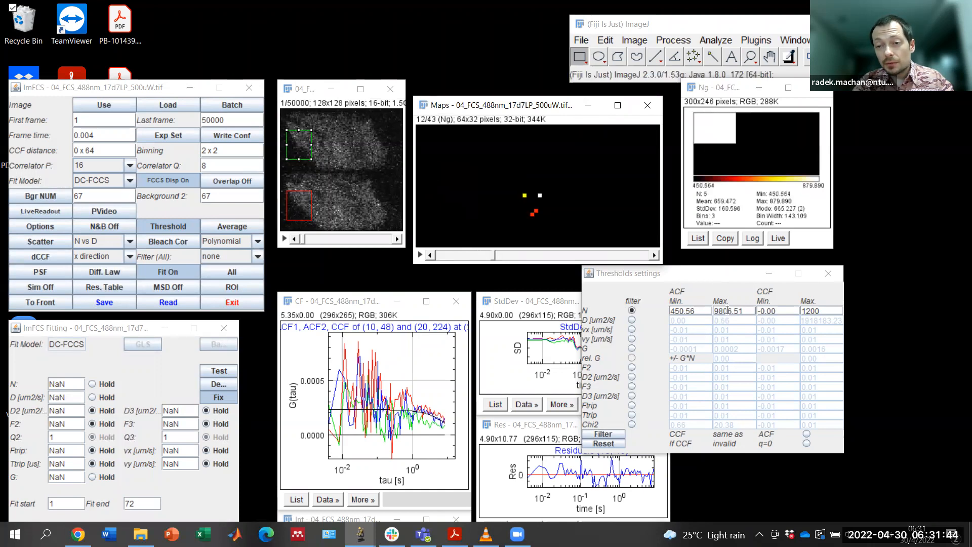
double_click(746, 313)
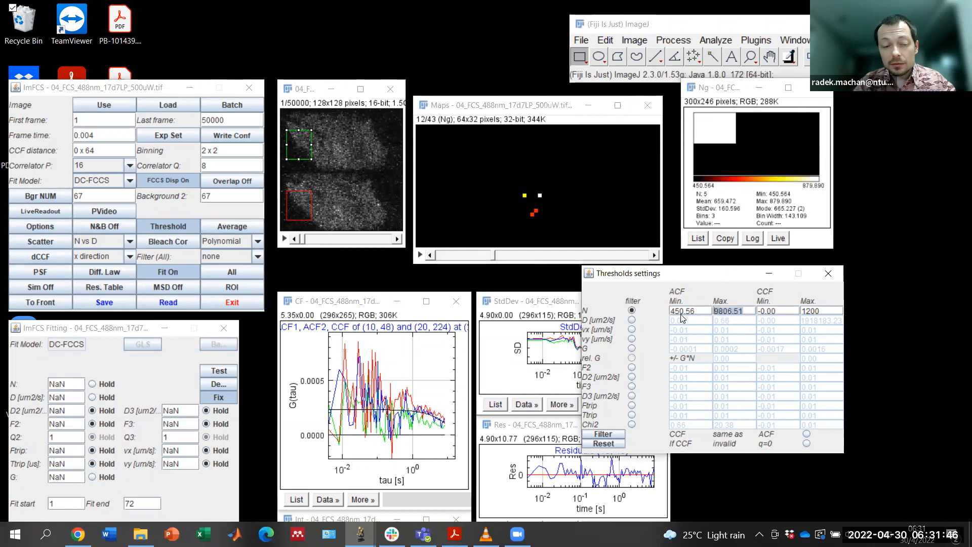
type("2000")
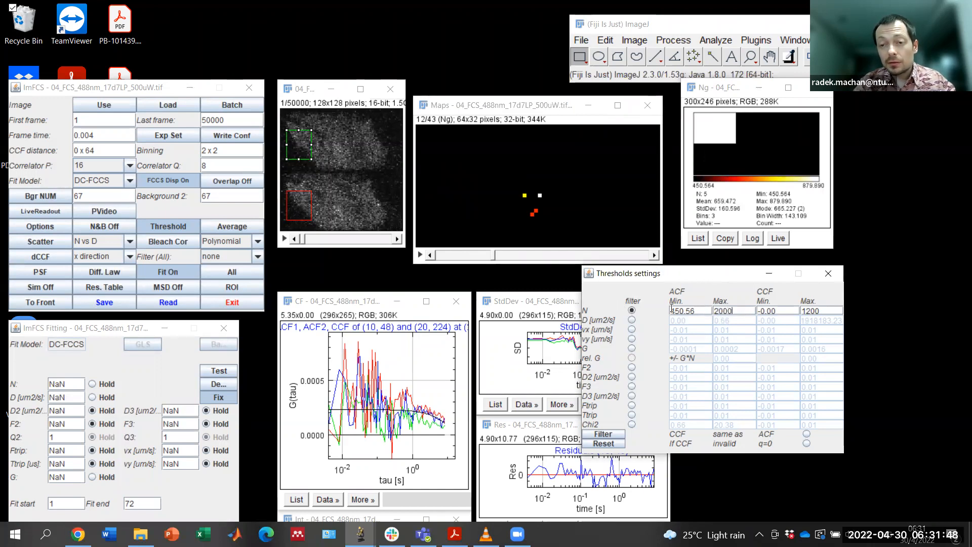
left_click(613, 436)
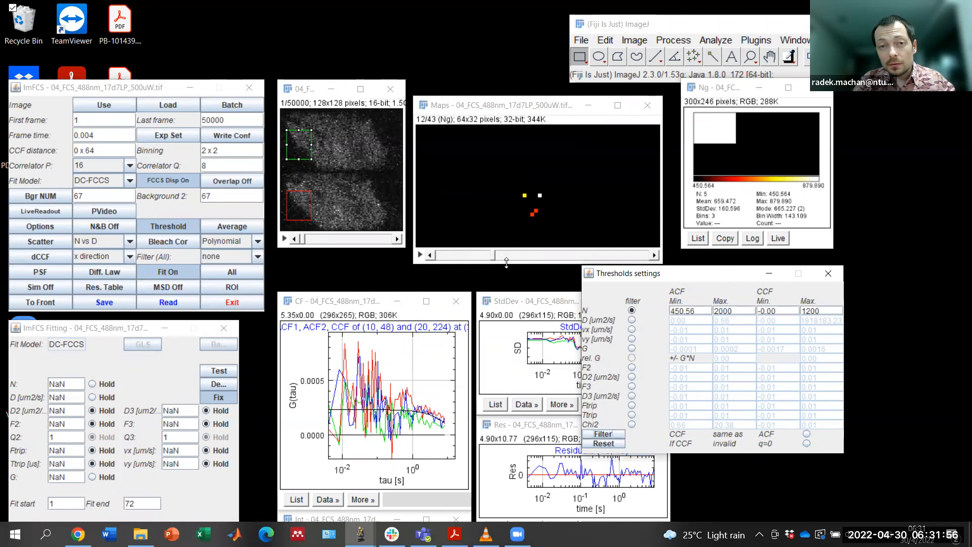
left_click_drag(494, 257, 440, 254)
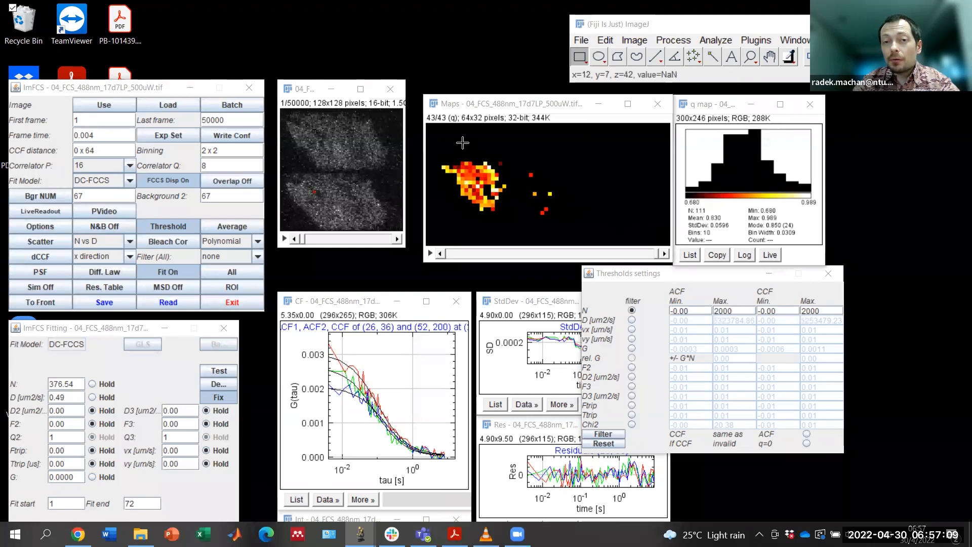
Display the valid-pixel map and reset the thresholds to remove the filtering
left_click(659, 255)
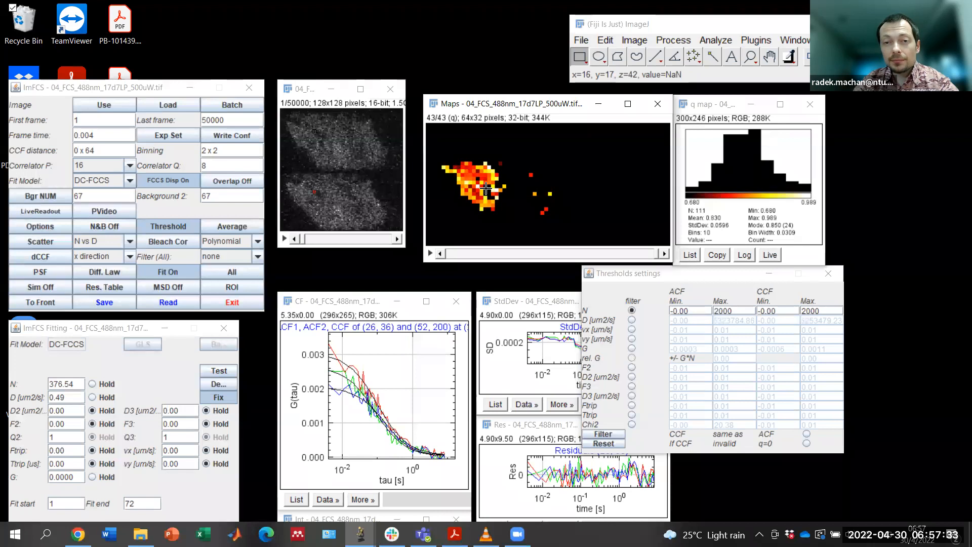
left_click(446, 255)
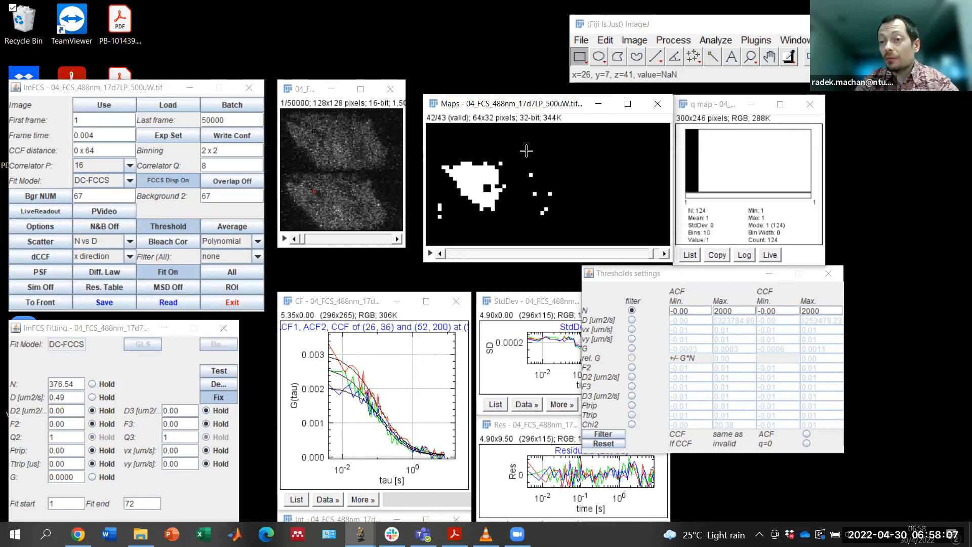
left_click(612, 444)
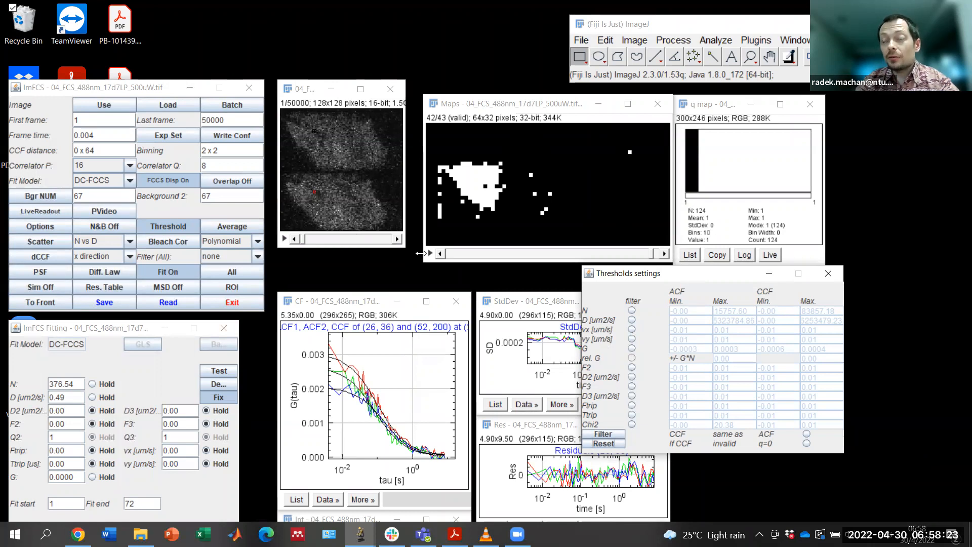
left_click(632, 62)
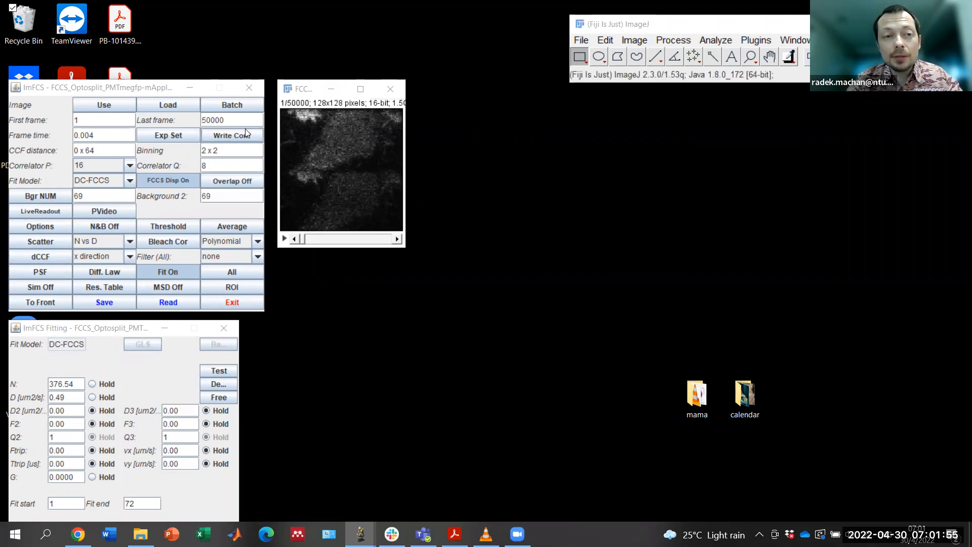
Set the second wavelength λ₂ to 600 nm in the experimental settings for the Optosplit image and close them
left_click(180, 133)
left_click_drag(480, 252, 459, 252)
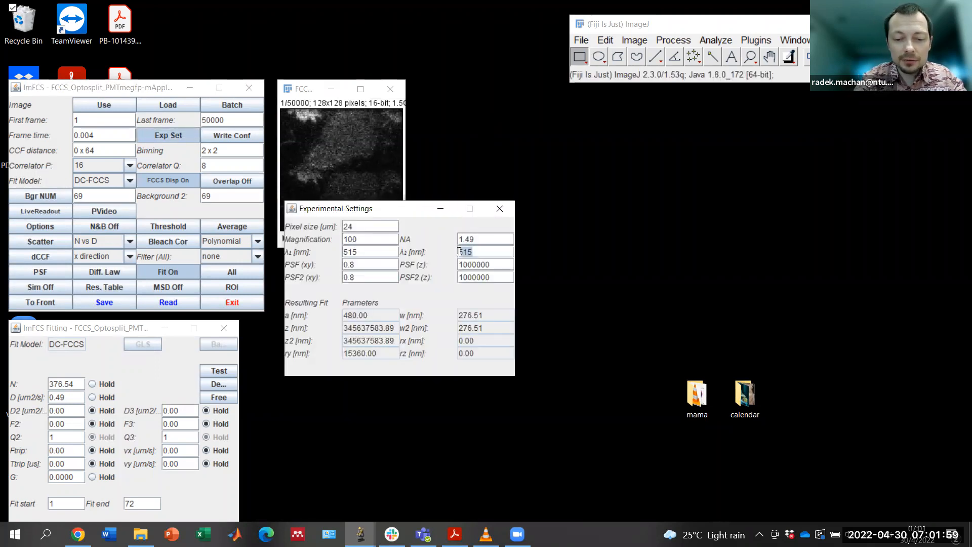
type("600")
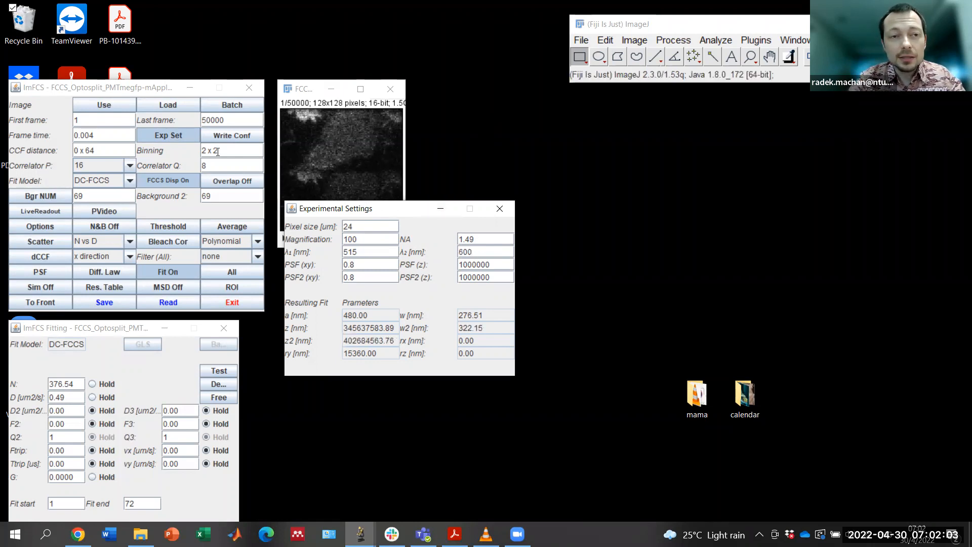
left_click(174, 133)
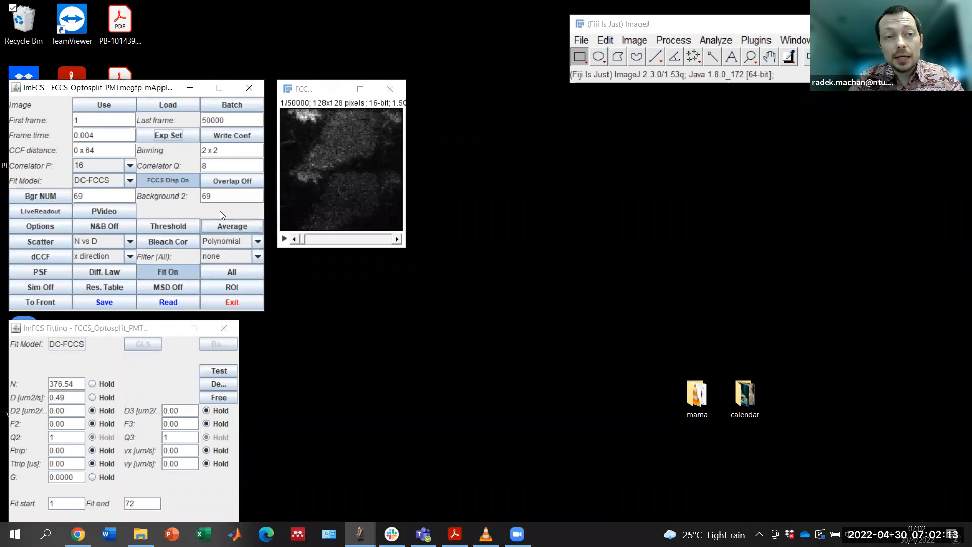
Correlate and fit pixel (72, 26) and a freehand ROI traced around the cell in the image's upper half
left_click(347, 134)
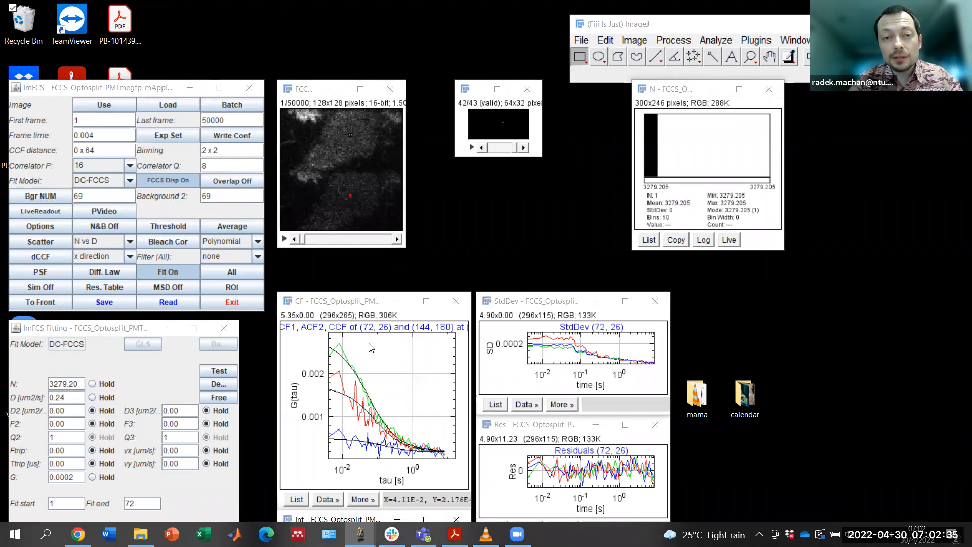
left_click(635, 58)
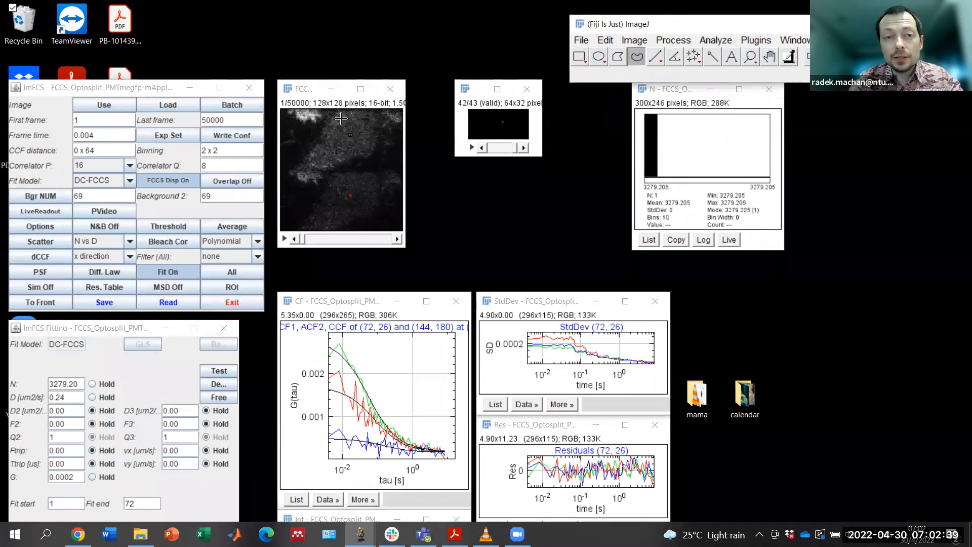
mouse_move(341, 117)
left_mouse_down()
mouse_move(314, 151)
mouse_move(323, 164)
mouse_move(349, 160)
mouse_move(373, 138)
mouse_move(369, 115)
mouse_move(339, 115)
left_mouse_up()
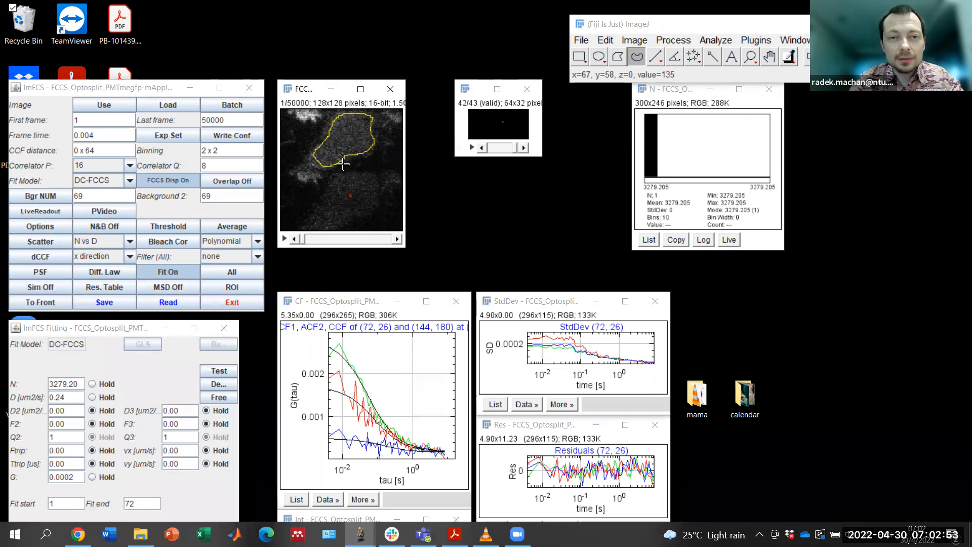
left_click(249, 285)
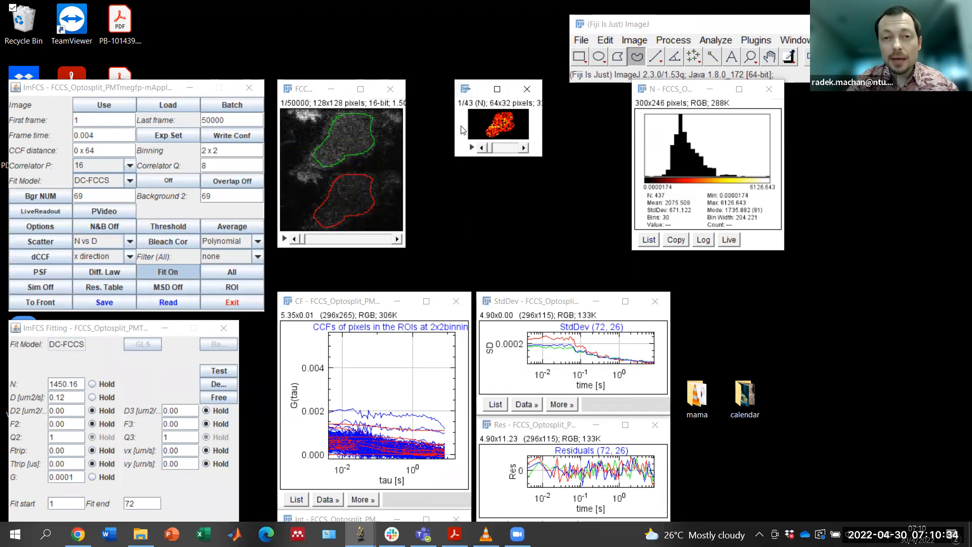
Enlarge the N parameter map to examine the values across the cell
key("plus")
key("plus")
key("plus")
key("plus")
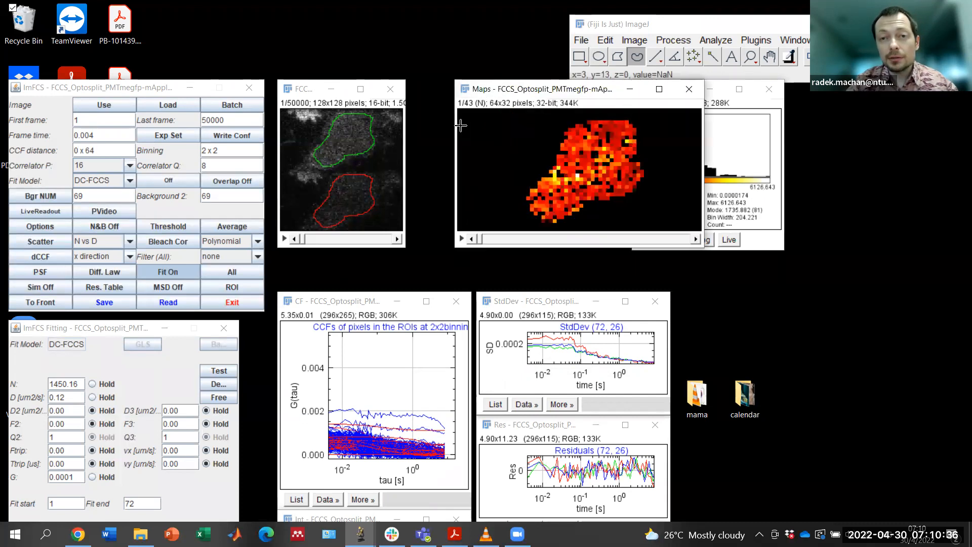
Enlarge the N parameter map further, move it clear of the histogram, and turn on the FCCS display
key("plus")
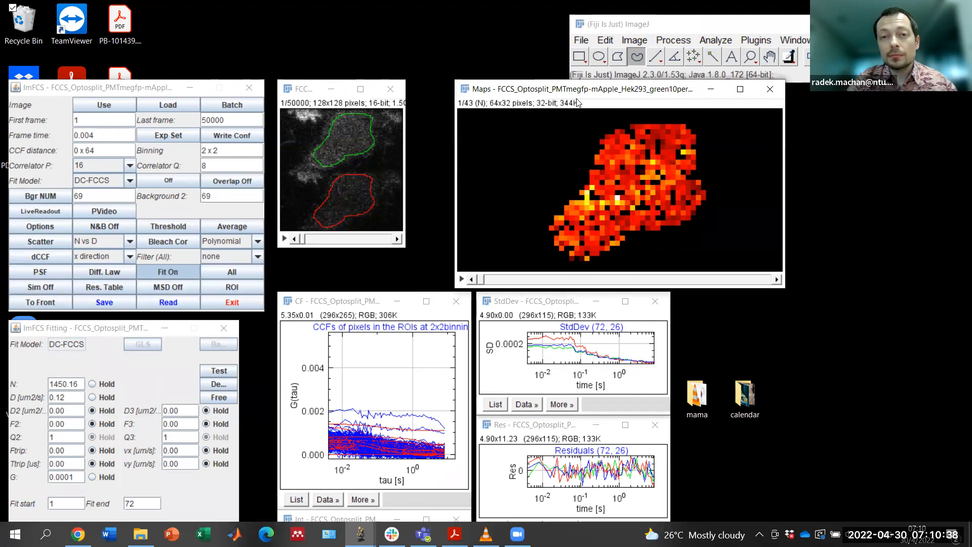
left_click_drag(576, 90, 425, 91)
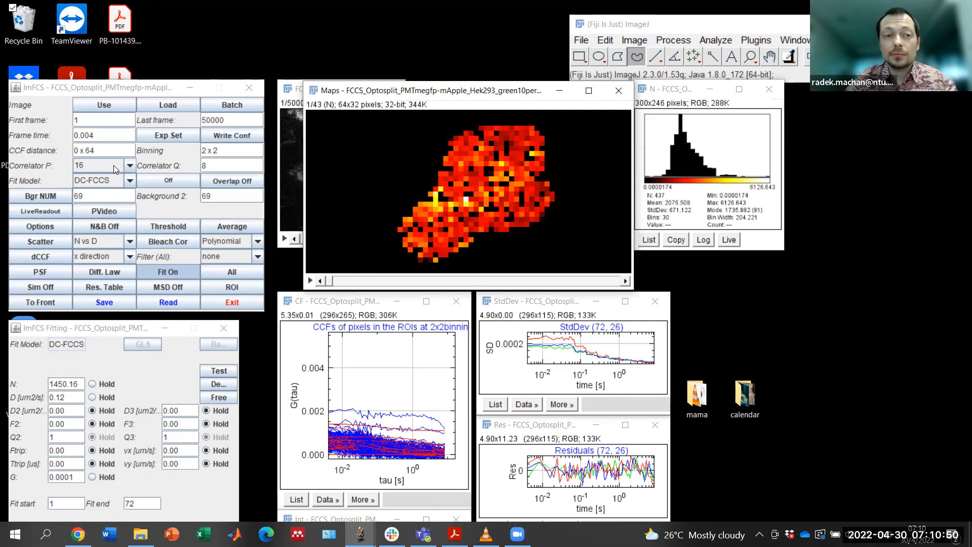
left_click(148, 181)
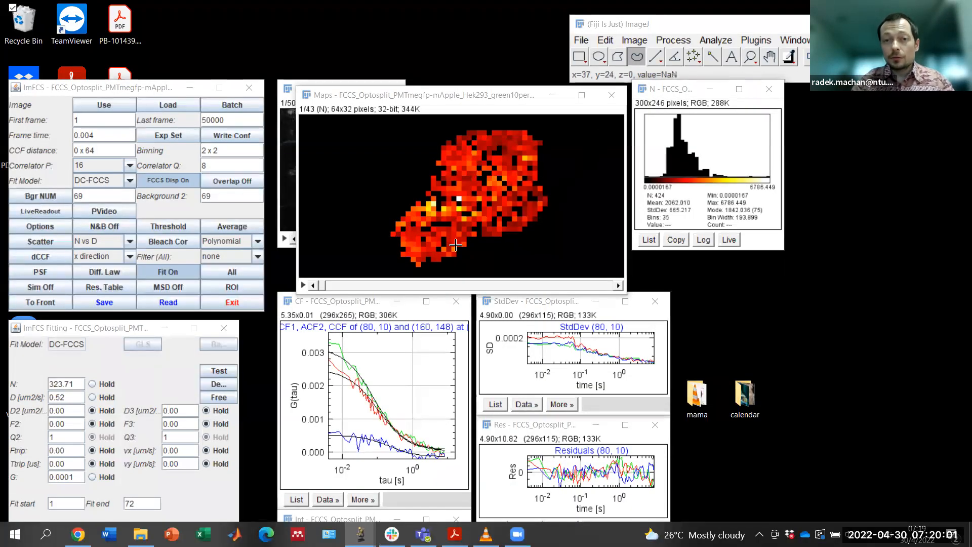
Go to the last slice of the parameter map stack to examine the q map and its histogram
left_click_drag(322, 287, 605, 285)
left_click(610, 285)
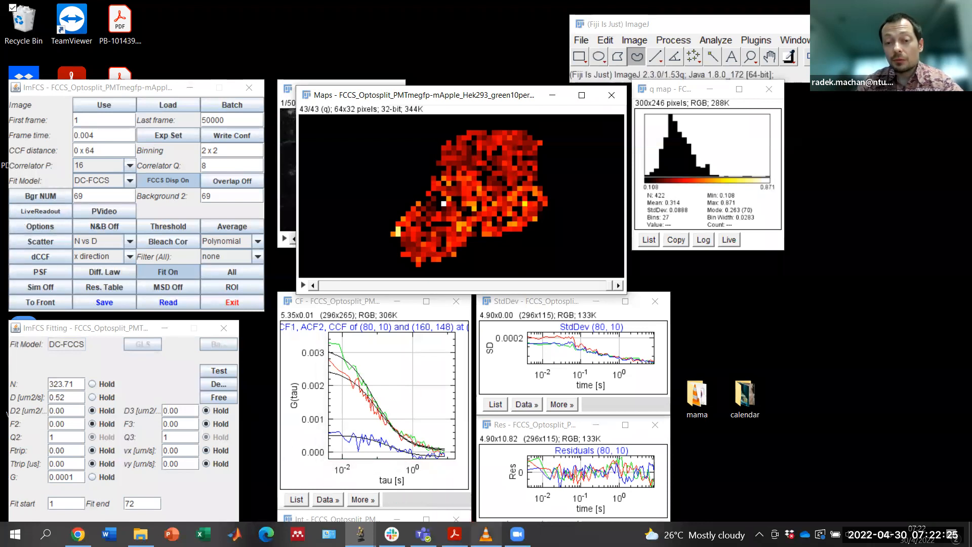
Switch to VLC media player, play the DOPC acquisition recording to about 01:05, pause it, and return to the Fiji windows
mouse_move(486, 534)
left_click(486, 462)
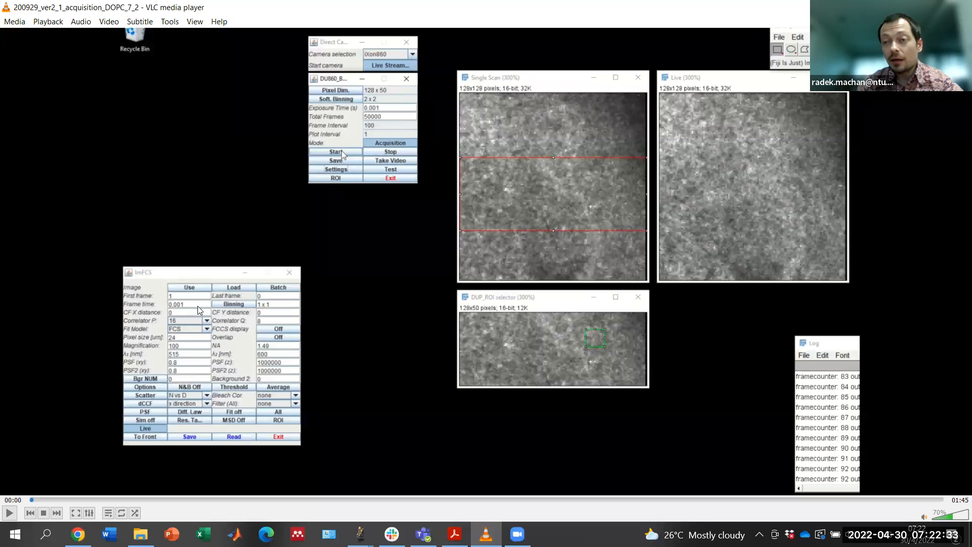
left_click(9, 513)
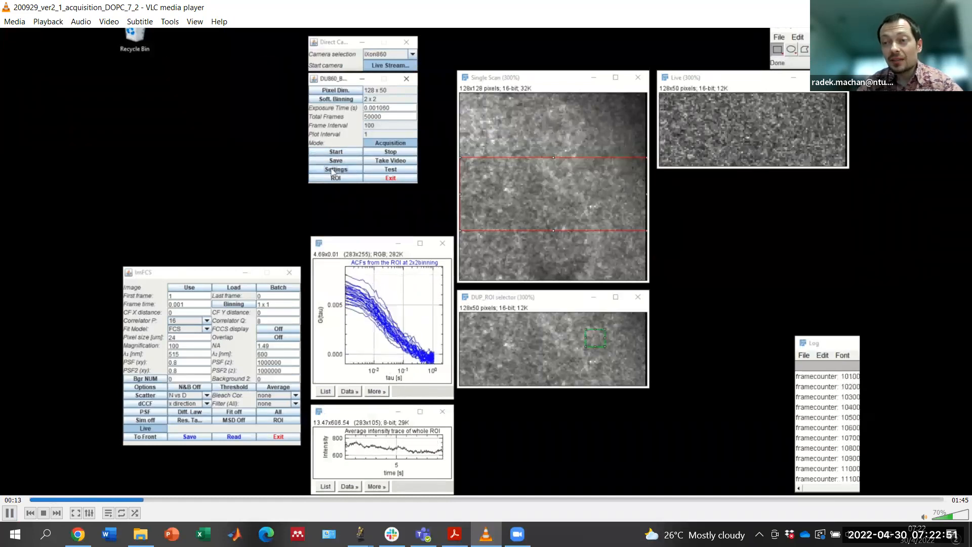
scroll(359, 310, "up", 1)
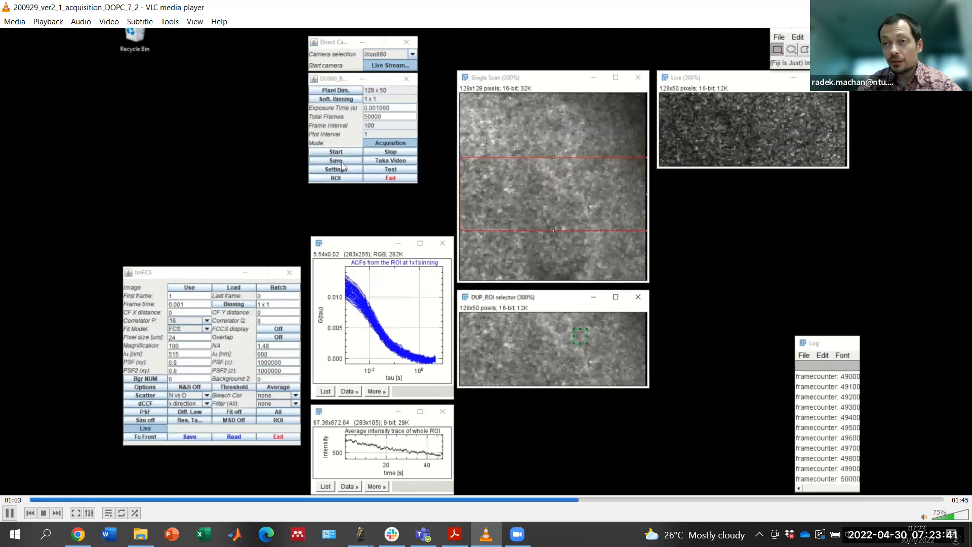
left_click(9, 513)
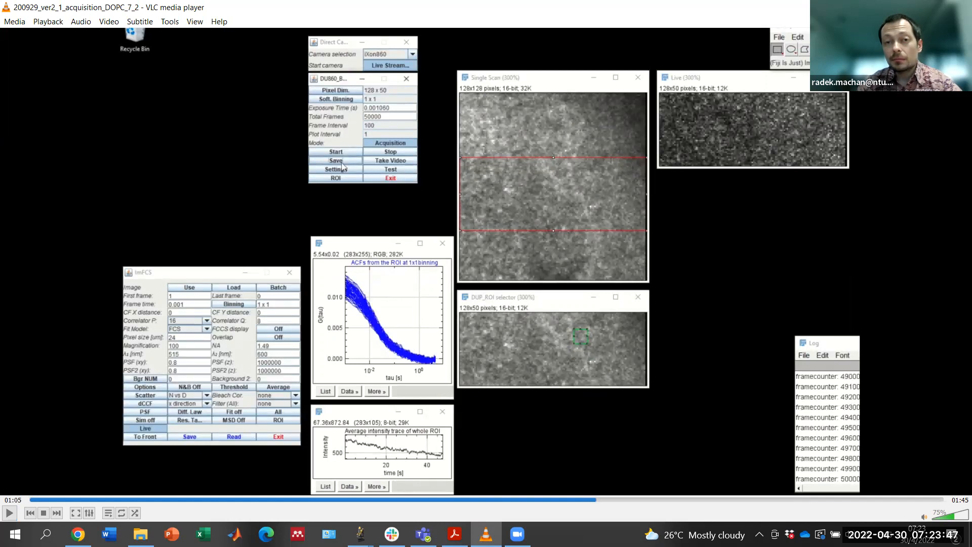
left_click(899, 7)
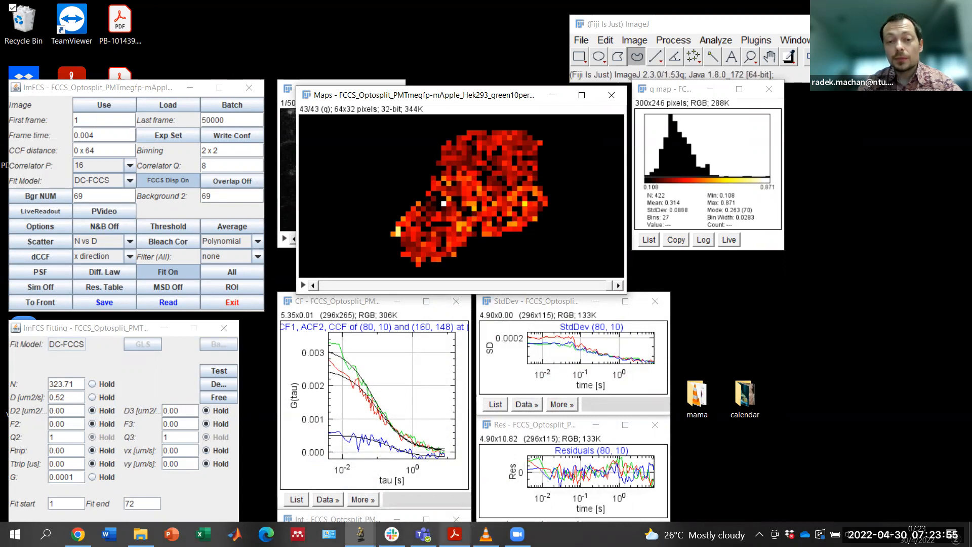
Switch to Adobe Acrobat Reader and show the closing acknowledgement slide on page 25
mouse_move(454, 534)
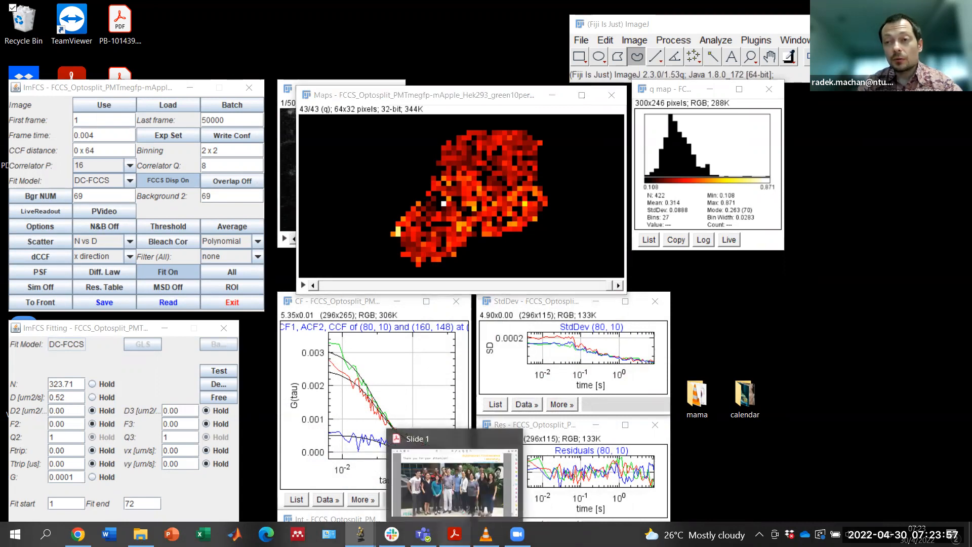
left_click(472, 515)
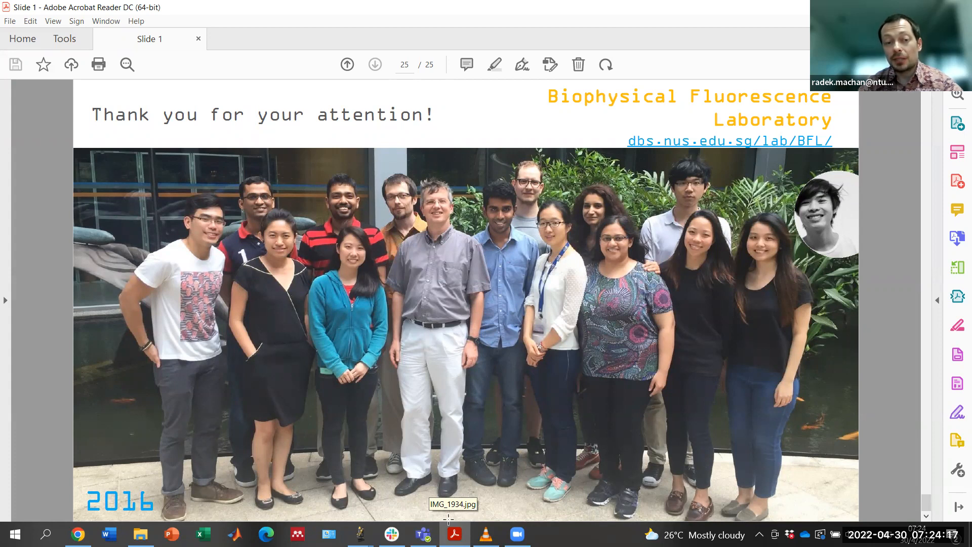
mouse_move(360, 534)
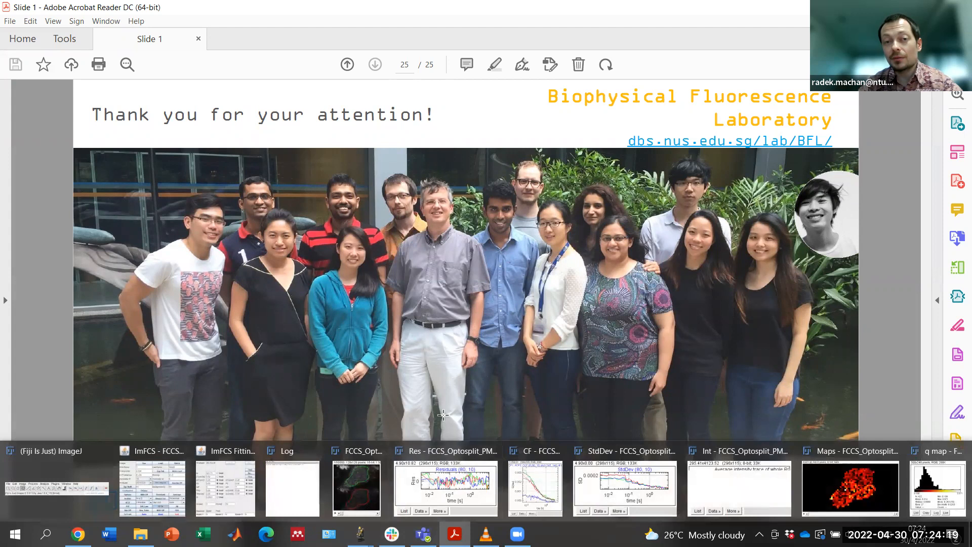